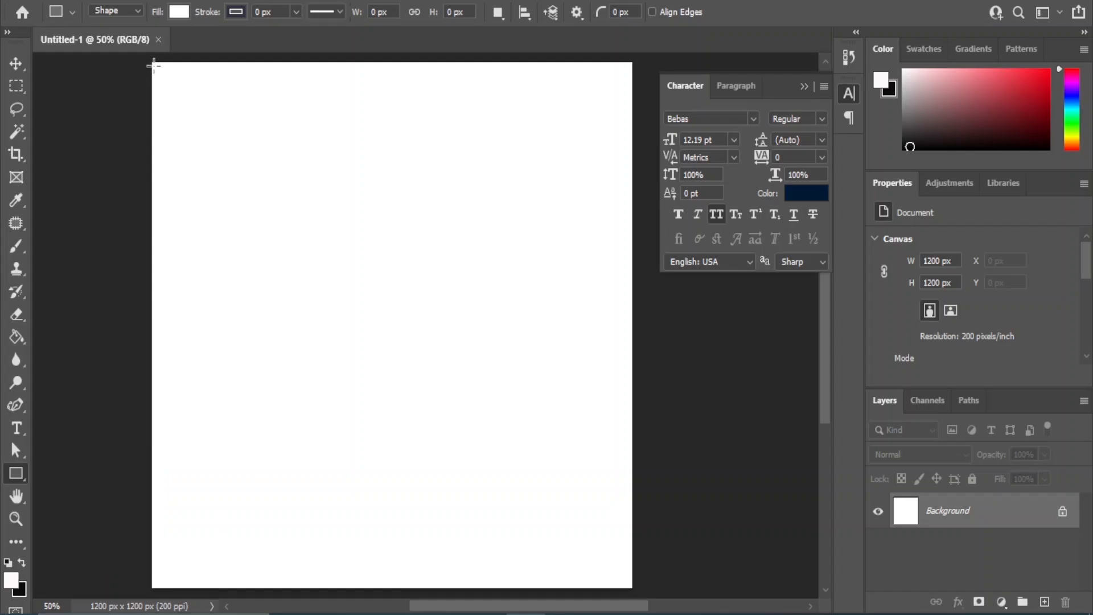
- Draw a white rectangle of about 1212 by 1213 px covering the whole canvas
left_click_drag(149, 59, 634, 590)
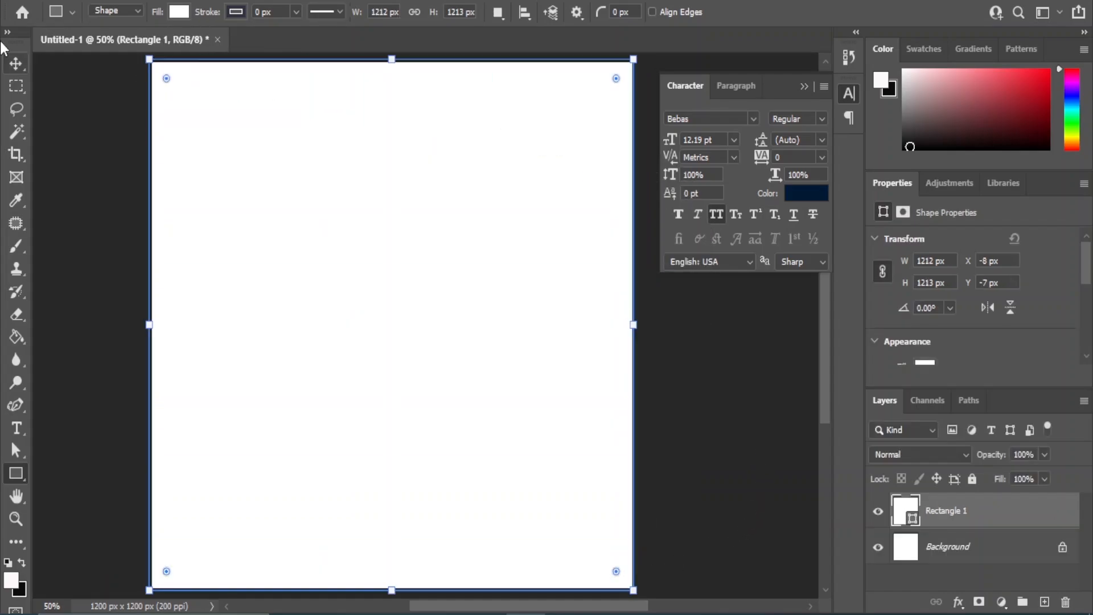
left_click(13, 65)
left_click(706, 399)
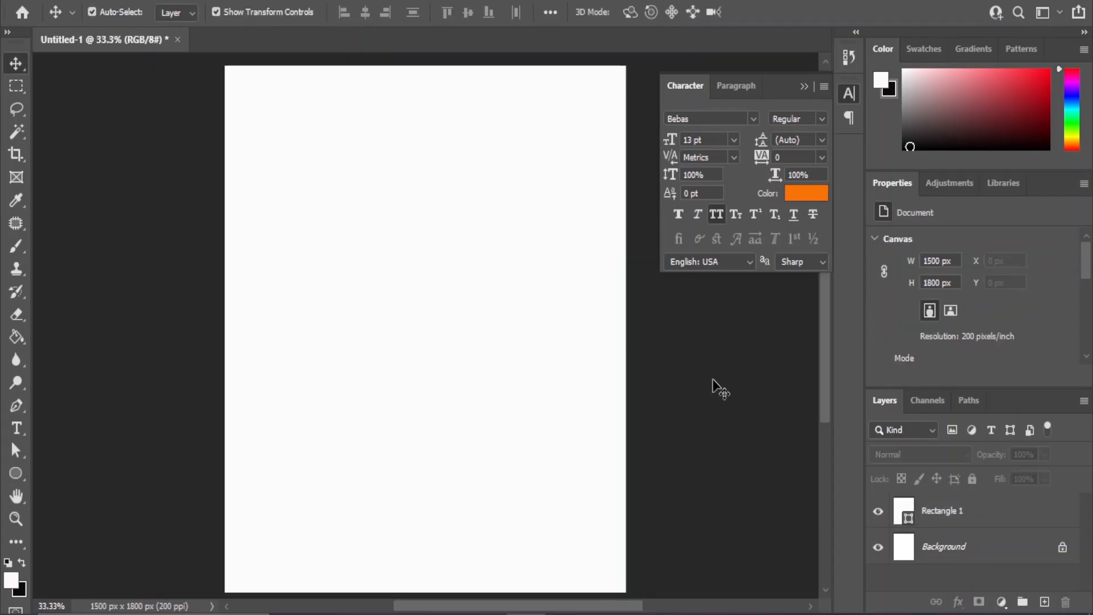
- Place the torn-paper image bg from the file folder onto the canvas and flip it horizontally
mouse_move(484, 611)
left_click(501, 570)
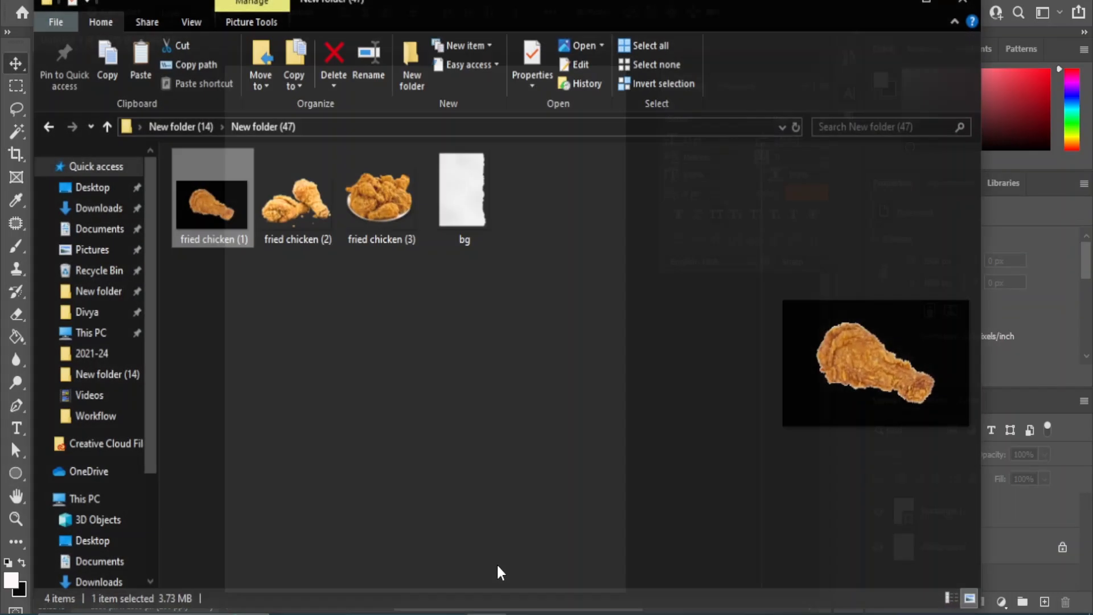
left_click_drag(464, 196, 488, 427)
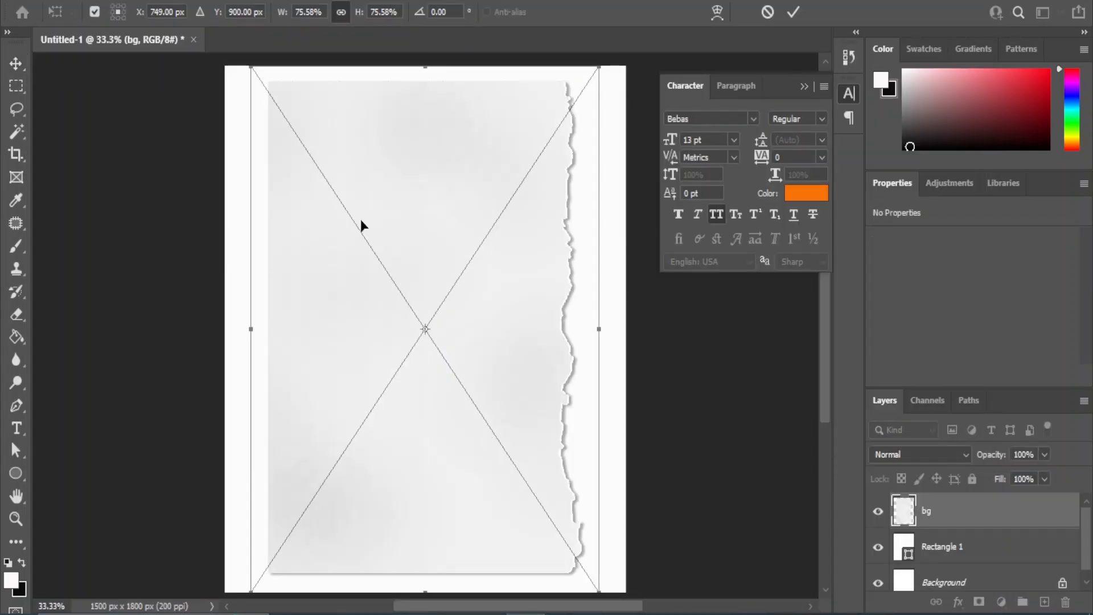
left_click(68, 4)
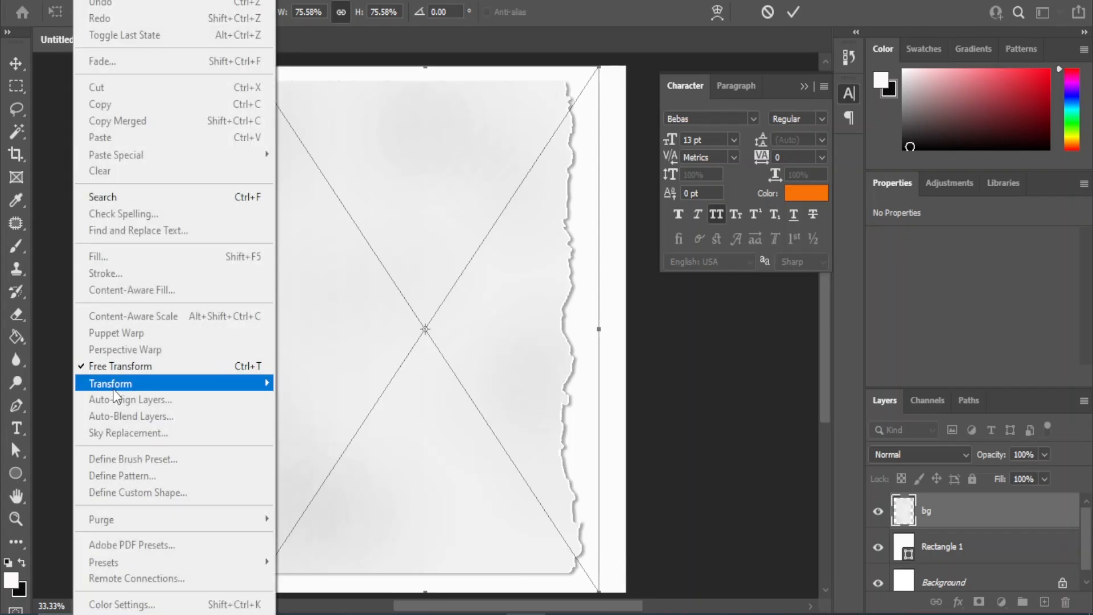
mouse_move(148, 385)
left_click(321, 365)
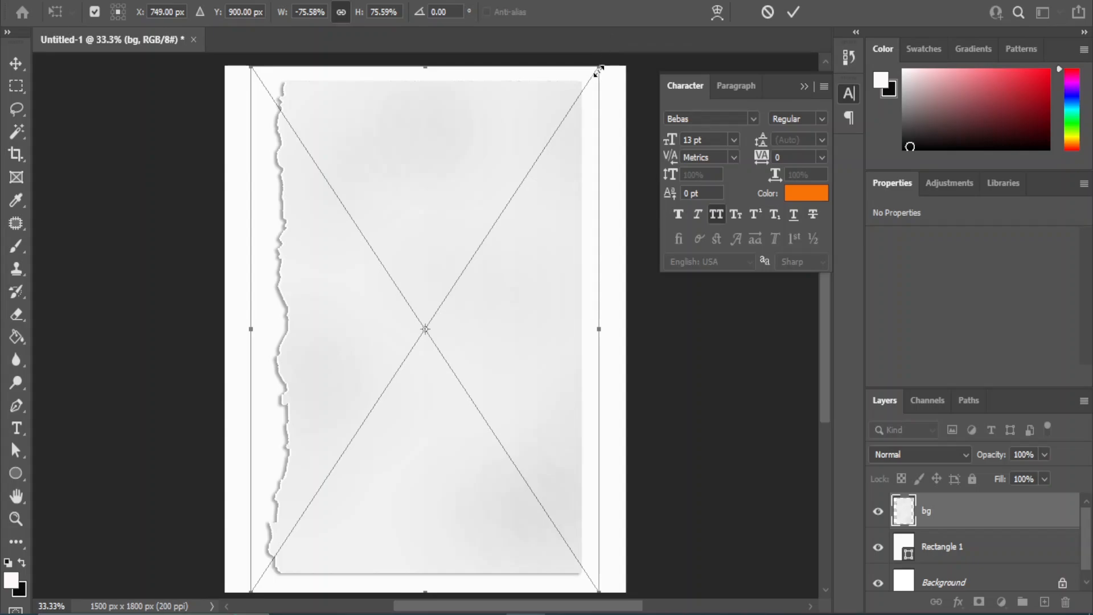
- Scale the bg paper to about 81% and shift it sideways so its torn edge runs down just past the canvas middle
left_click_drag(599, 71, 649, 50)
left_click_drag(549, 204, 642, 223)
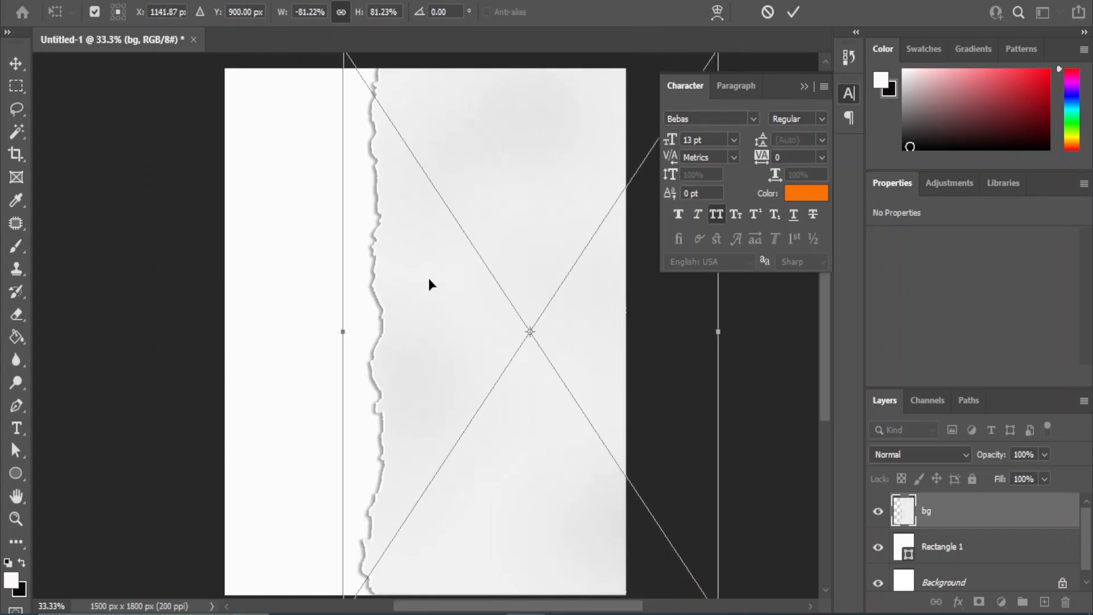
left_click_drag(429, 283, 484, 281)
left_click(16, 63)
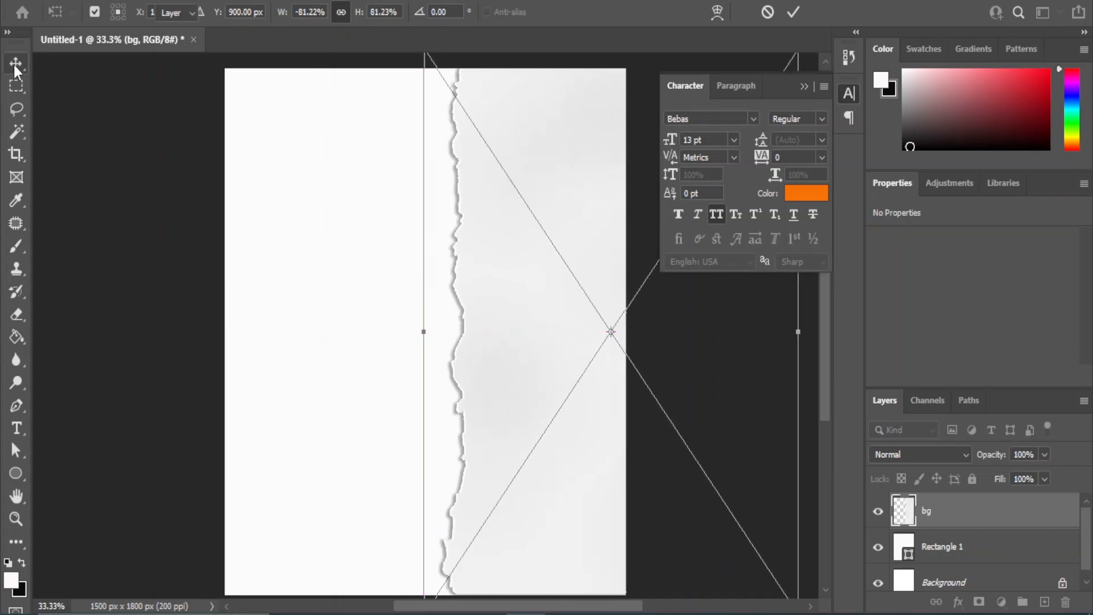
left_click(724, 405)
- Place the fried chicken (3) image, scale it to about 60% and position it over the torn edge near mid-height
mouse_move(488, 613)
left_click(515, 565)
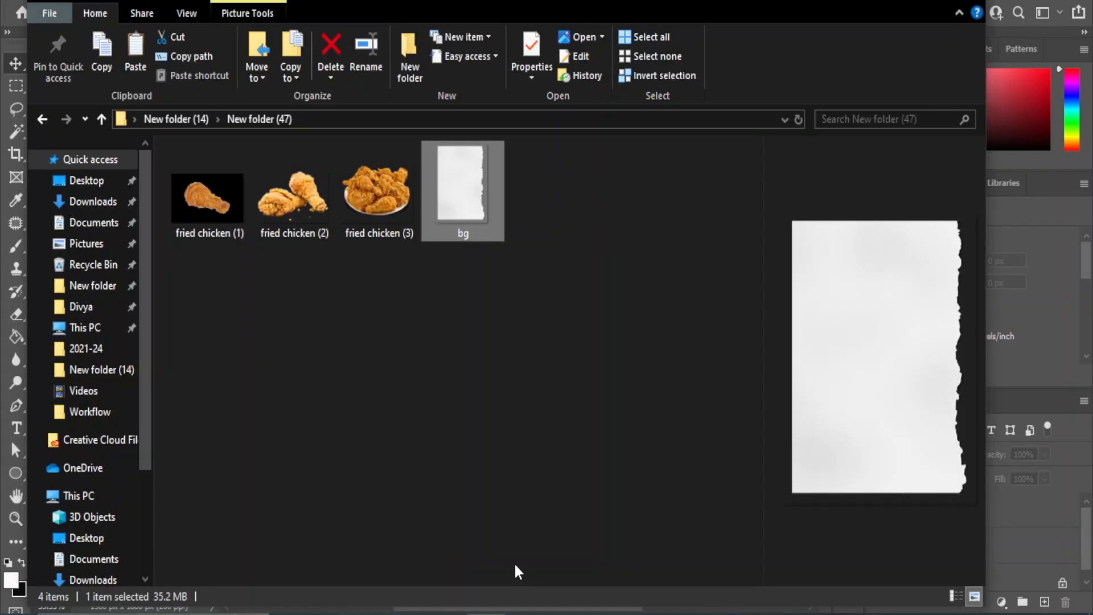
left_click_drag(379, 205, 513, 350)
left_click_drag(234, 498, 377, 443)
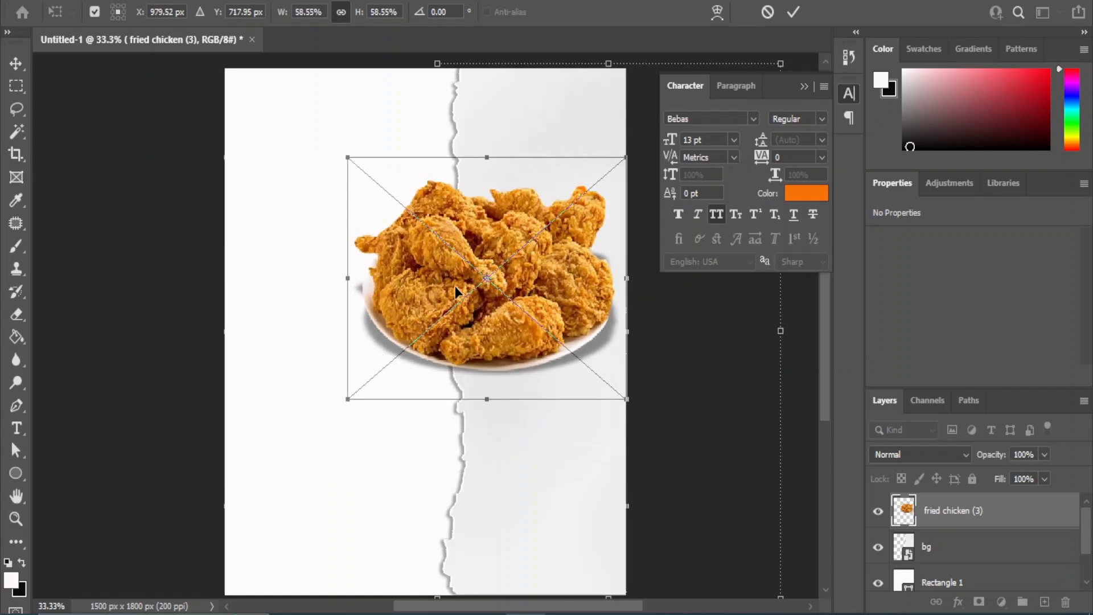
left_click_drag(456, 298, 457, 317)
left_click_drag(349, 426, 365, 414)
left_click_drag(498, 317, 498, 339)
left_click_drag(361, 434, 339, 455)
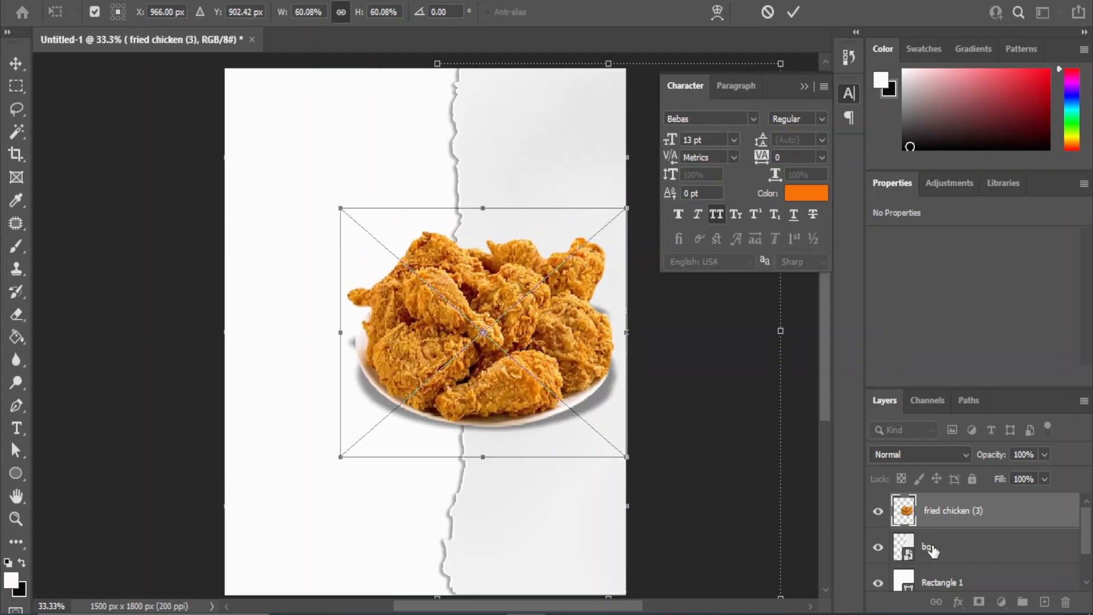
- Align the fried chicken (3) and bg layers by their vertical centers
left_click(931, 549, "shift")
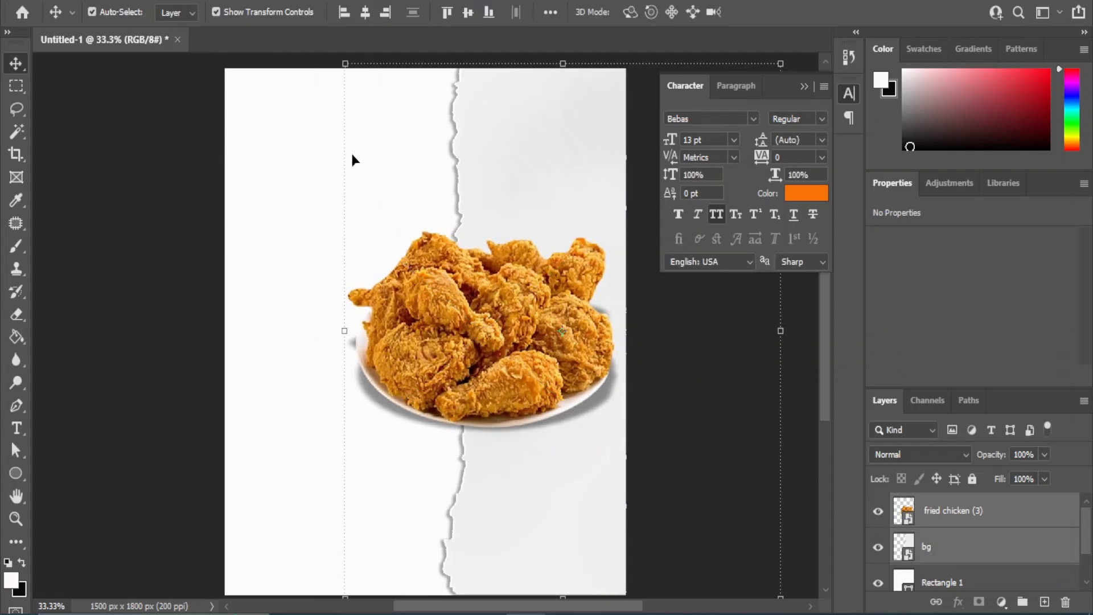
left_click(468, 10)
left_click(716, 372)
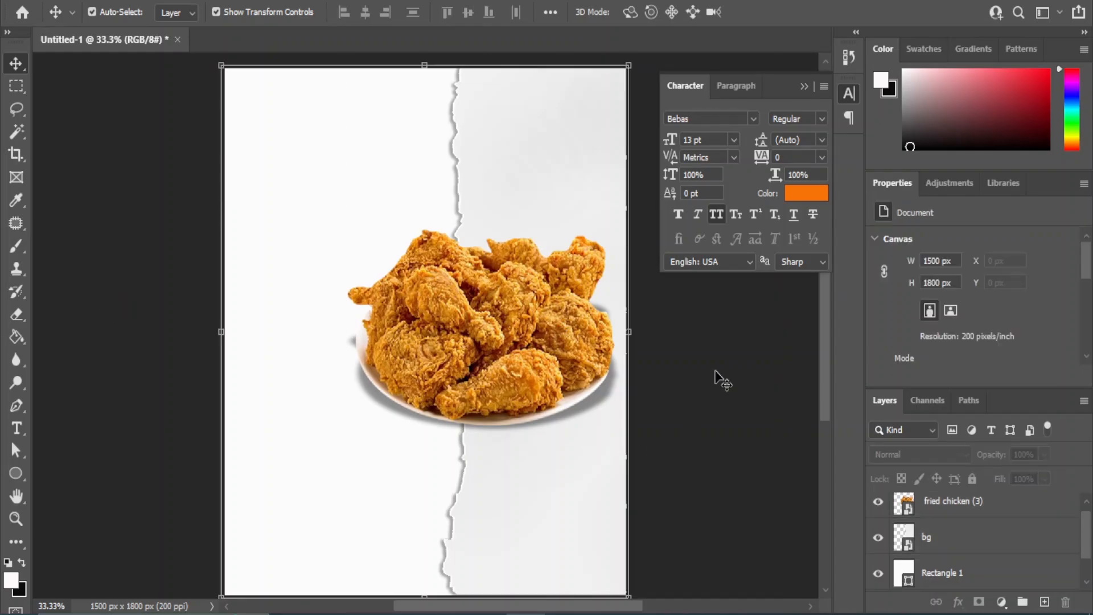
- Fill the background rectangle with a radial gradient
left_click(357, 179)
scroll(977, 322, "down", 2)
left_click(925, 322)
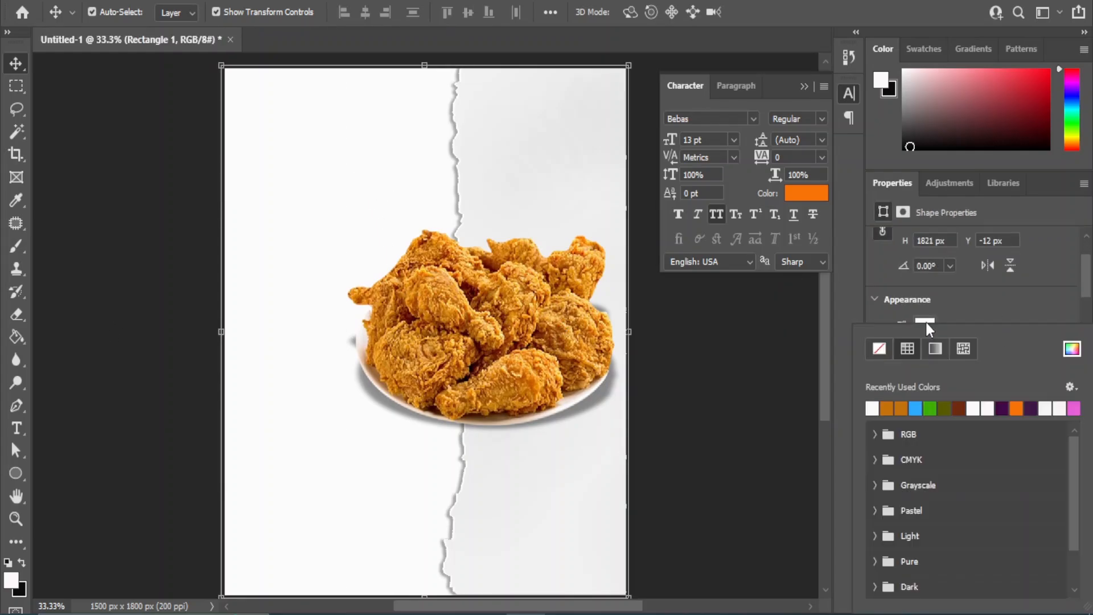
left_click(936, 349)
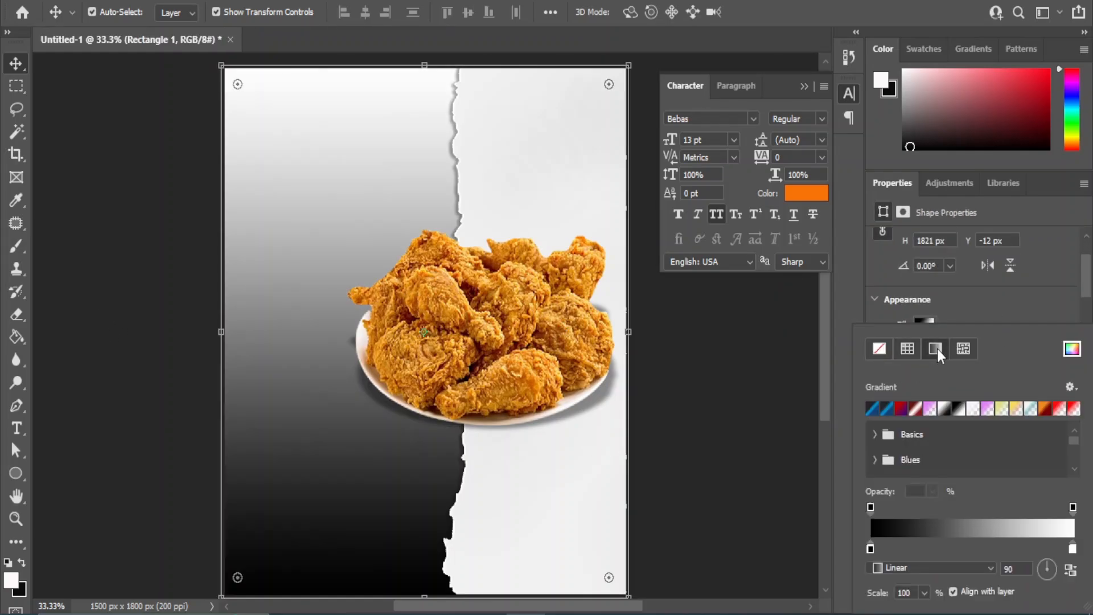
left_click(990, 568)
left_click(904, 566)
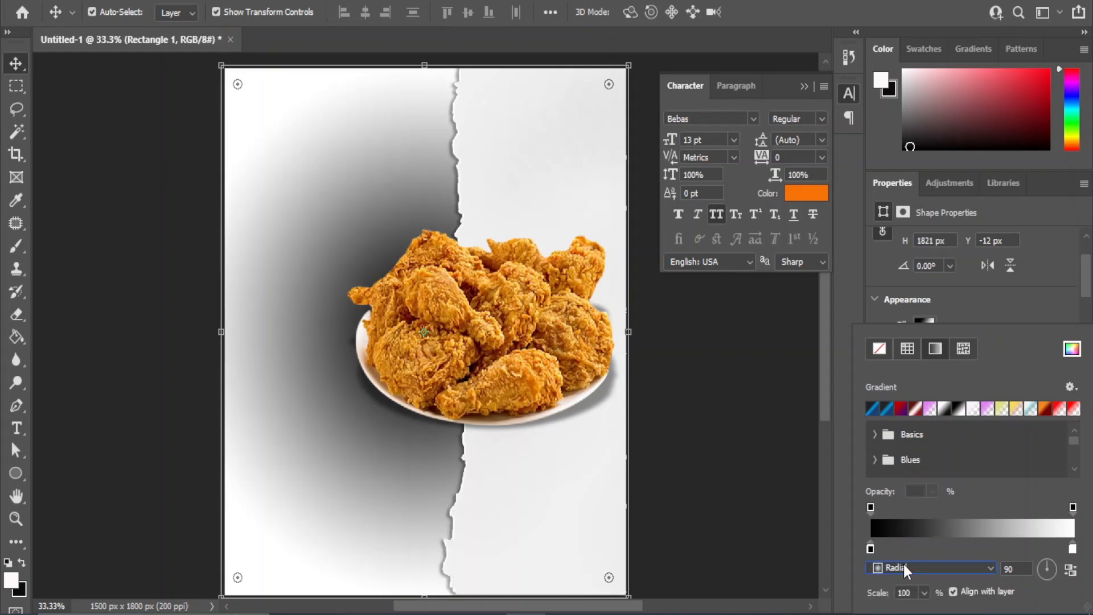
- Set the gradient's outer white color stop to dark orange bd5b03, sampled from the fried chicken
double_click(1071, 551)
left_click(467, 272)
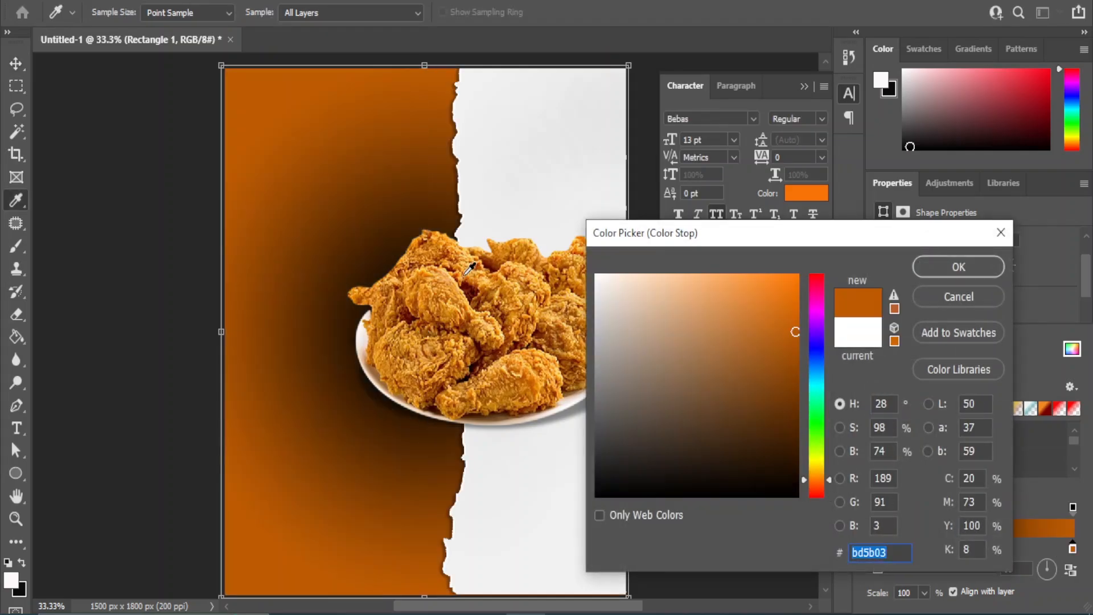
left_click(955, 259)
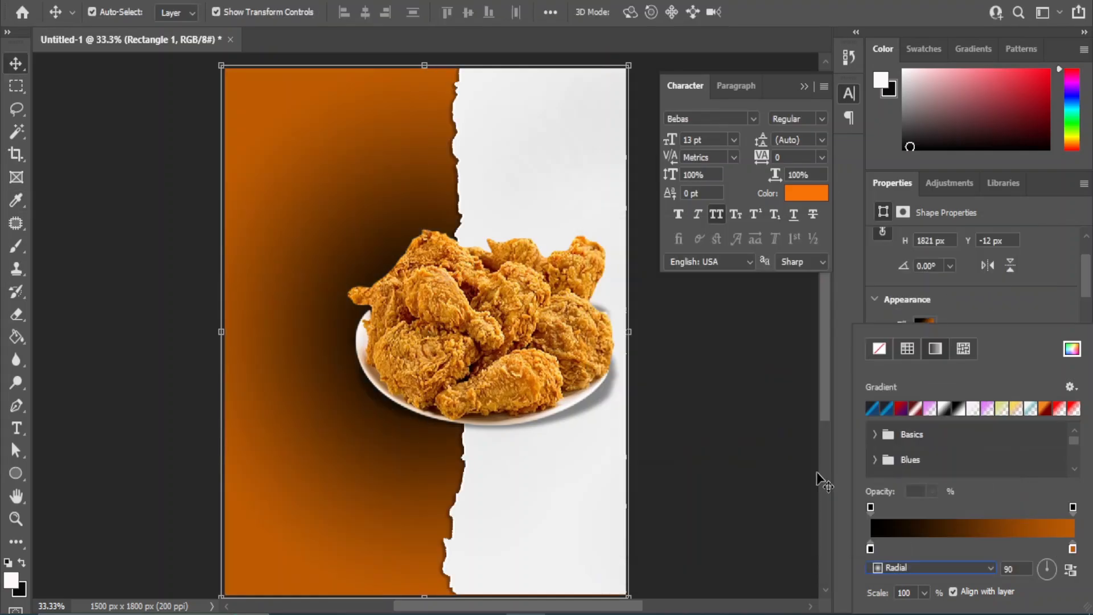
- Change the gradient's black center stop to a light golden orange and shift the stop slightly toward the outer one
double_click(870, 549)
left_click(458, 297)
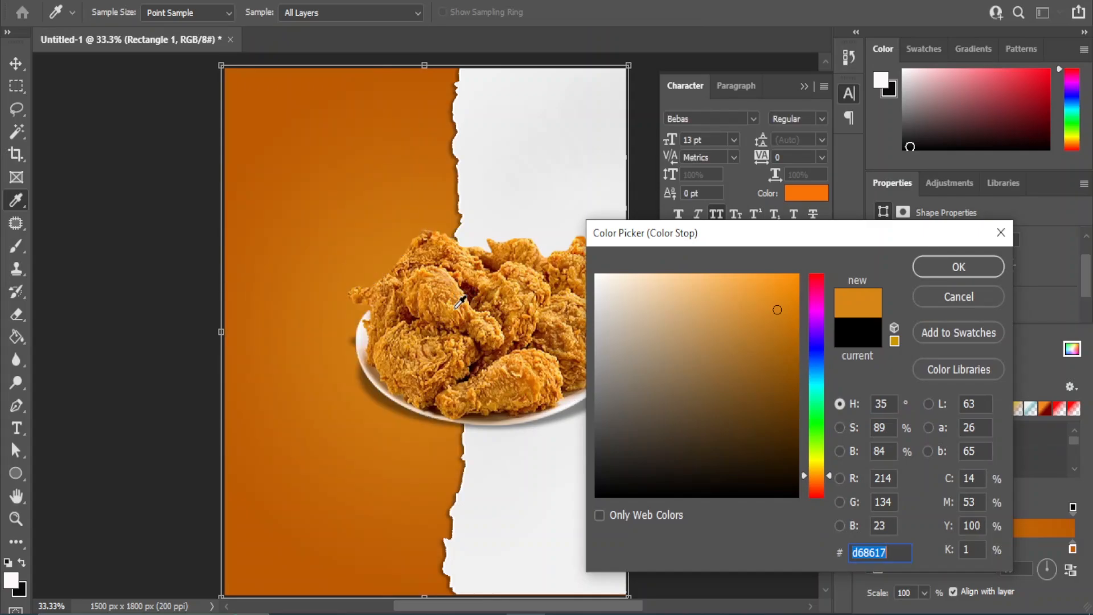
left_click(771, 303)
left_click(760, 288)
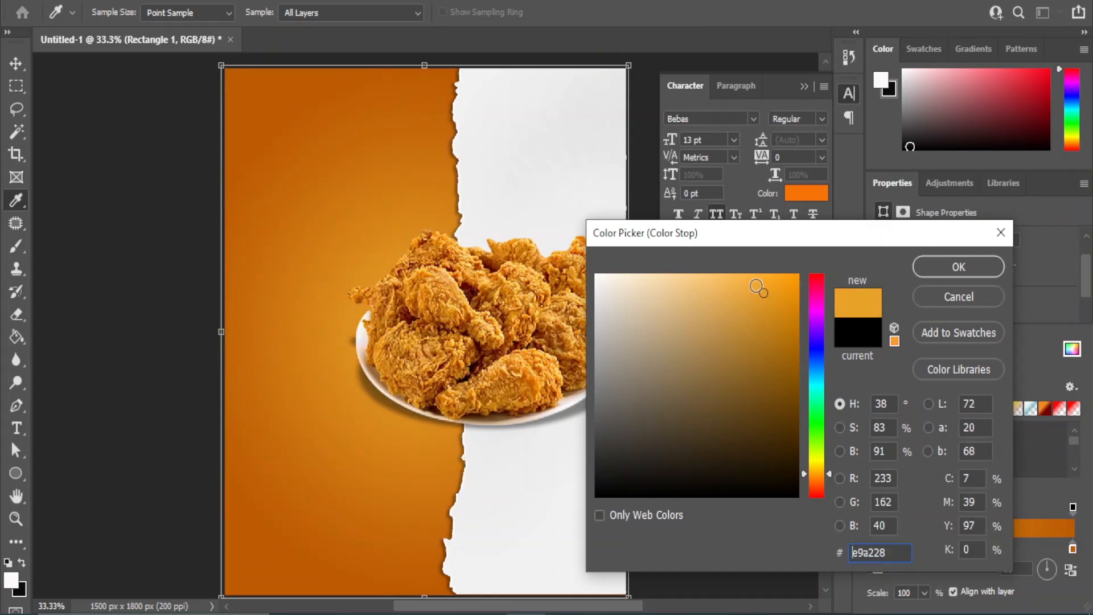
left_click(983, 269)
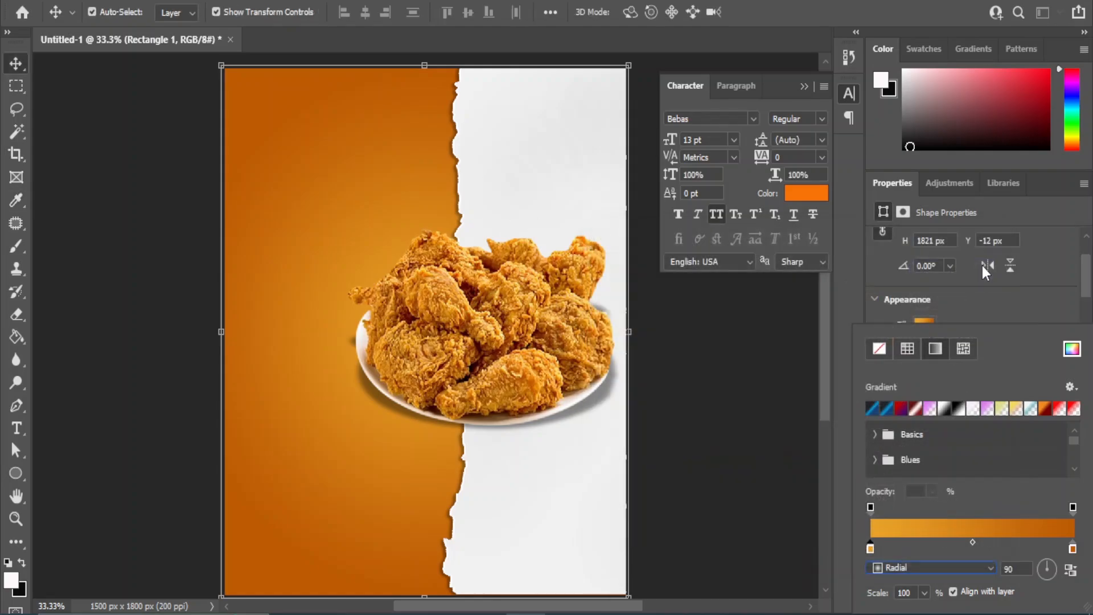
left_click_drag(872, 549, 886, 548)
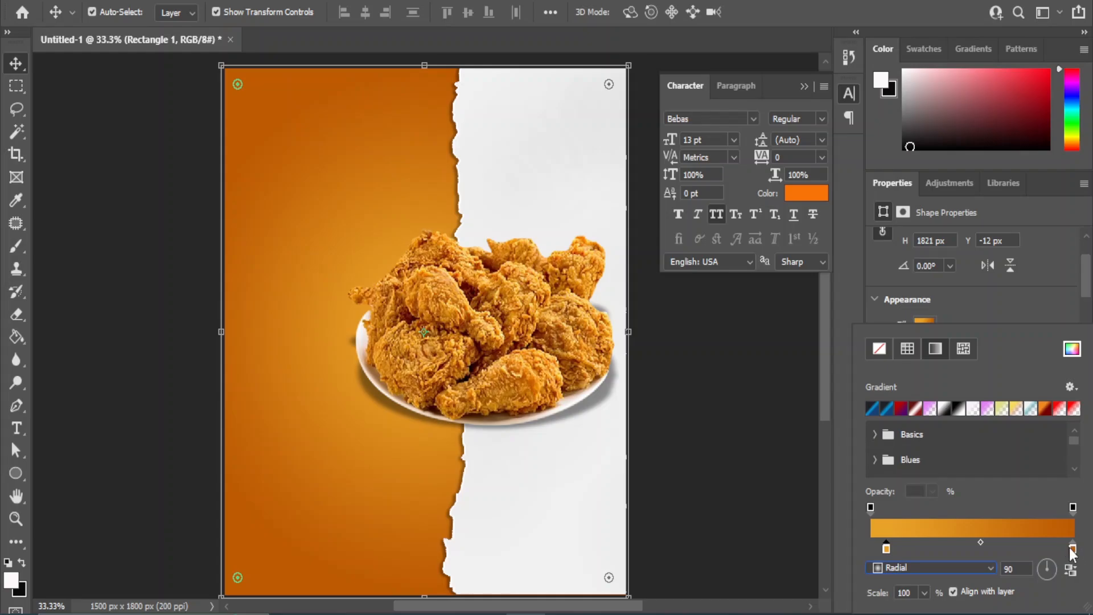
left_click(12, 57)
left_click(747, 396)
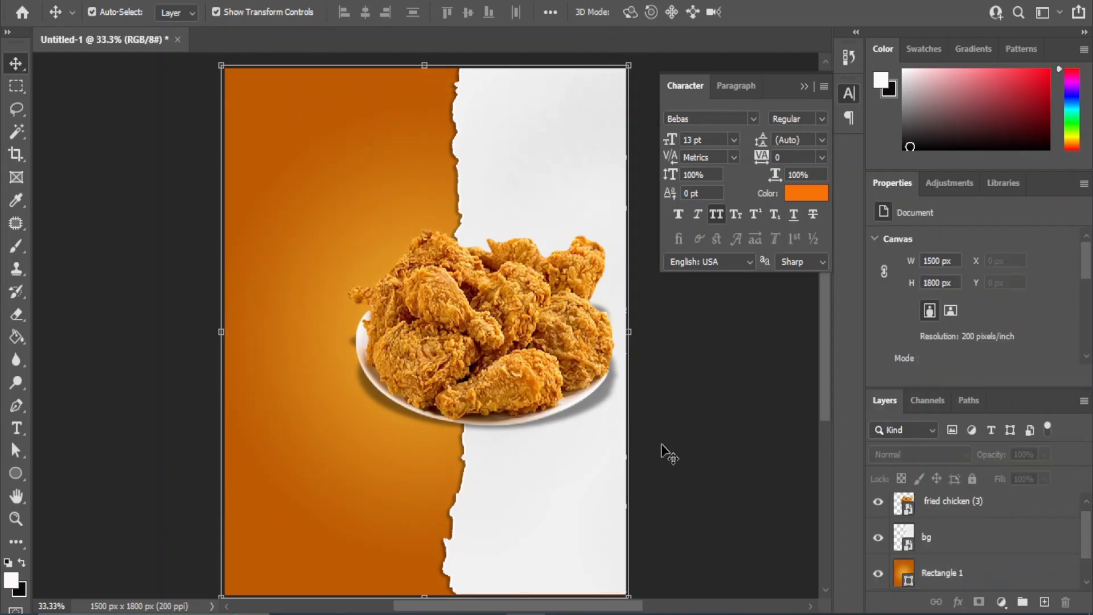
- Add the horizontal text "chicken" on the orange area beside the chicken plate
left_click(16, 429)
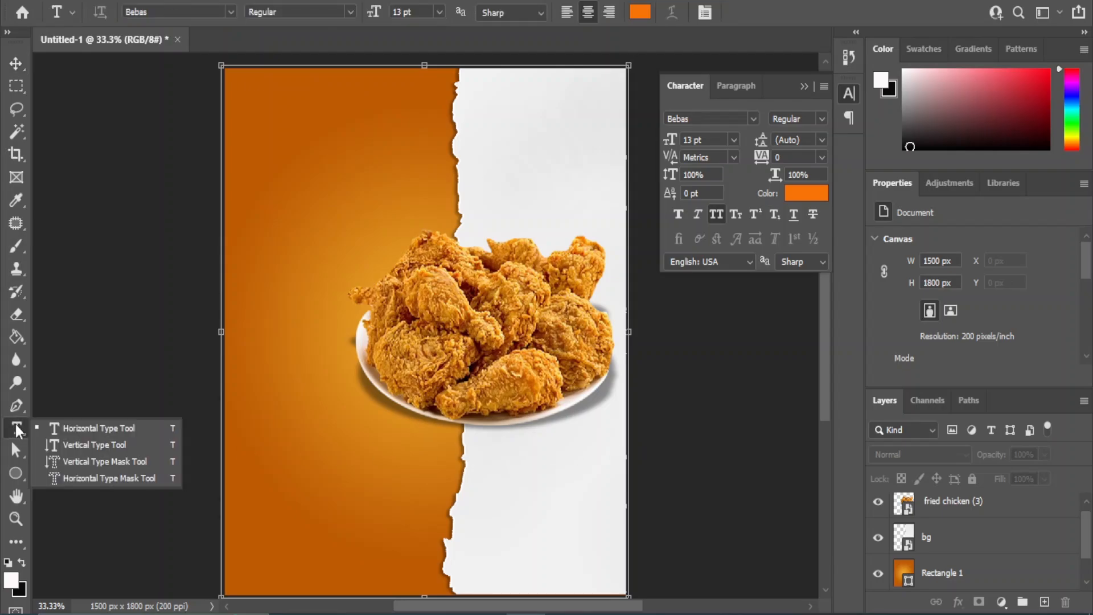
left_click(86, 429)
left_click(276, 294)
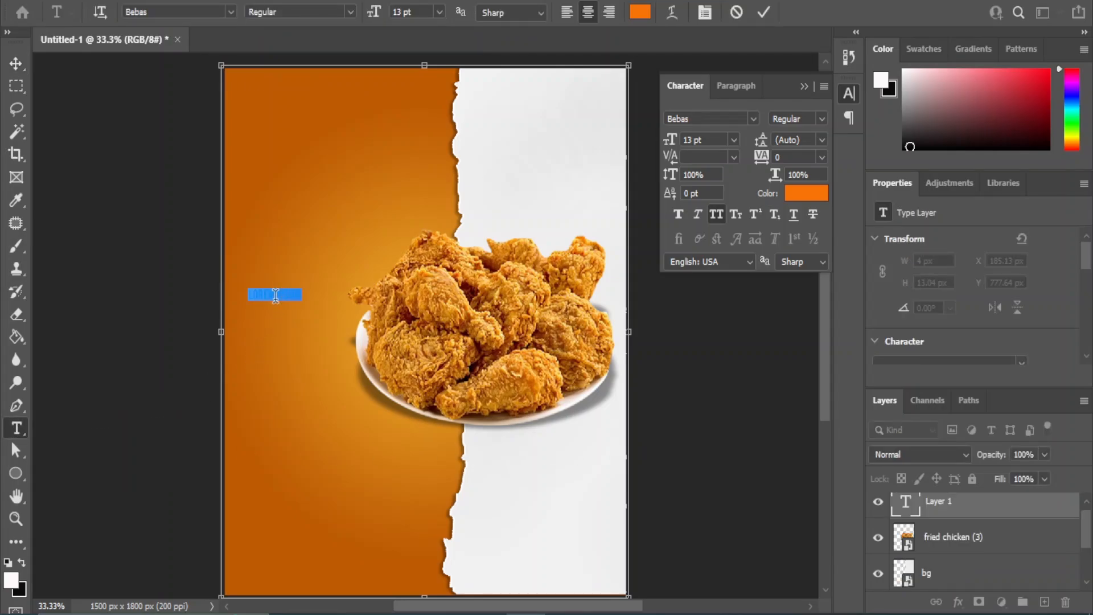
key("BackSpace")
left_click(14, 61)
- Enlarge the chicken text to about 90 pt and position it above the plate, spanning the orange area's width
left_click_drag(292, 303, 448, 353)
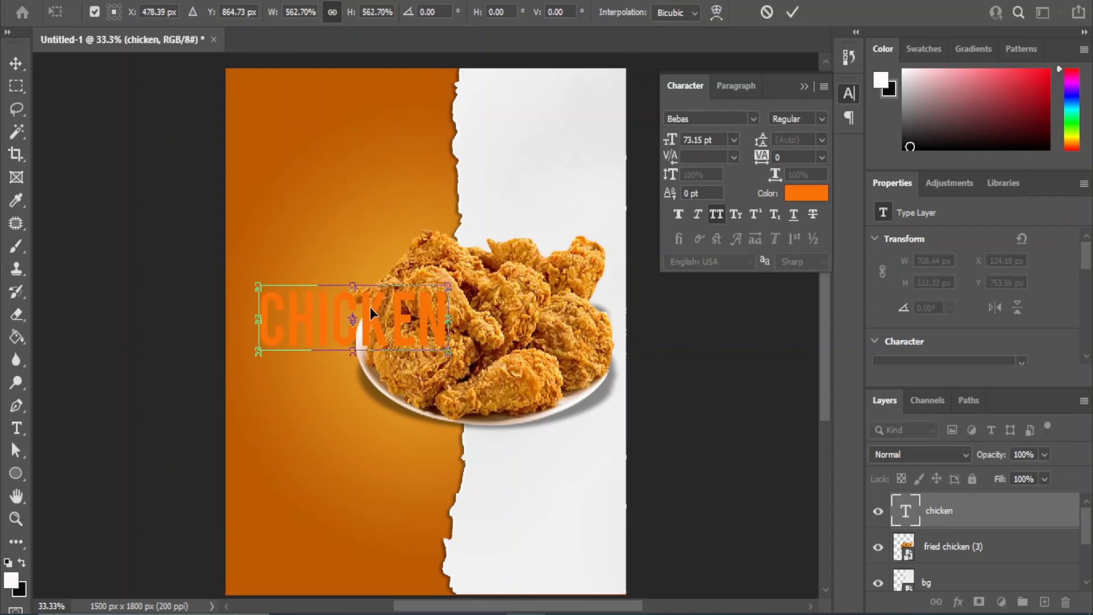
left_click_drag(370, 307, 461, 240)
left_click_drag(234, 240, 227, 242)
left_click_drag(461, 243, 459, 242)
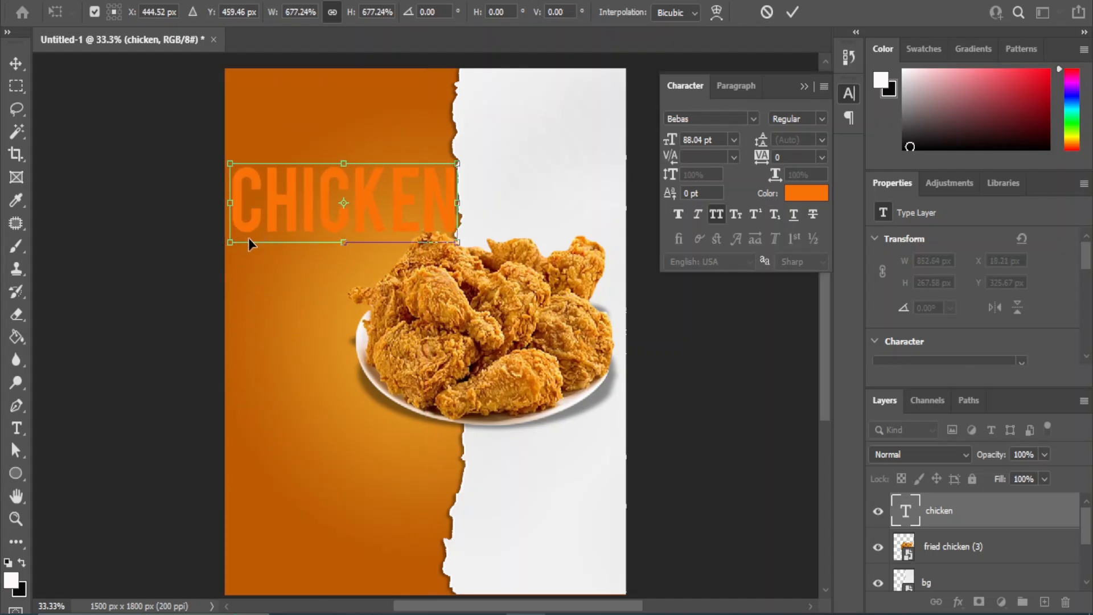
left_click_drag(223, 245, 221, 248)
key("Right")
key("Right")
key("Right")
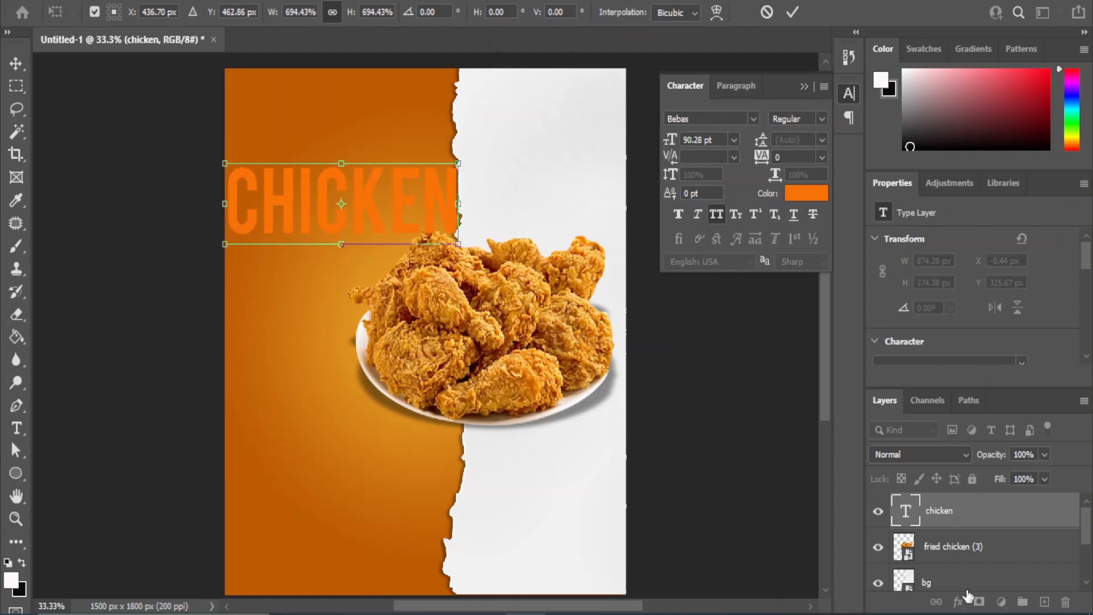
left_click(16, 63)
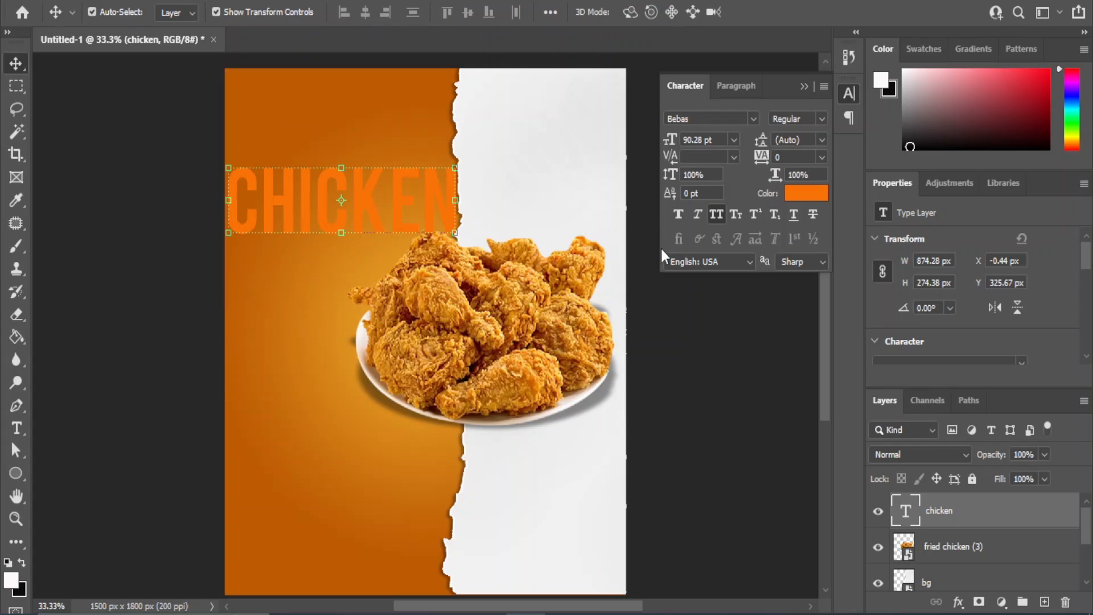
- Duplicate the chicken text layer and move one instance up onto the white paper area
left_click_drag(1010, 528, 1044, 601)
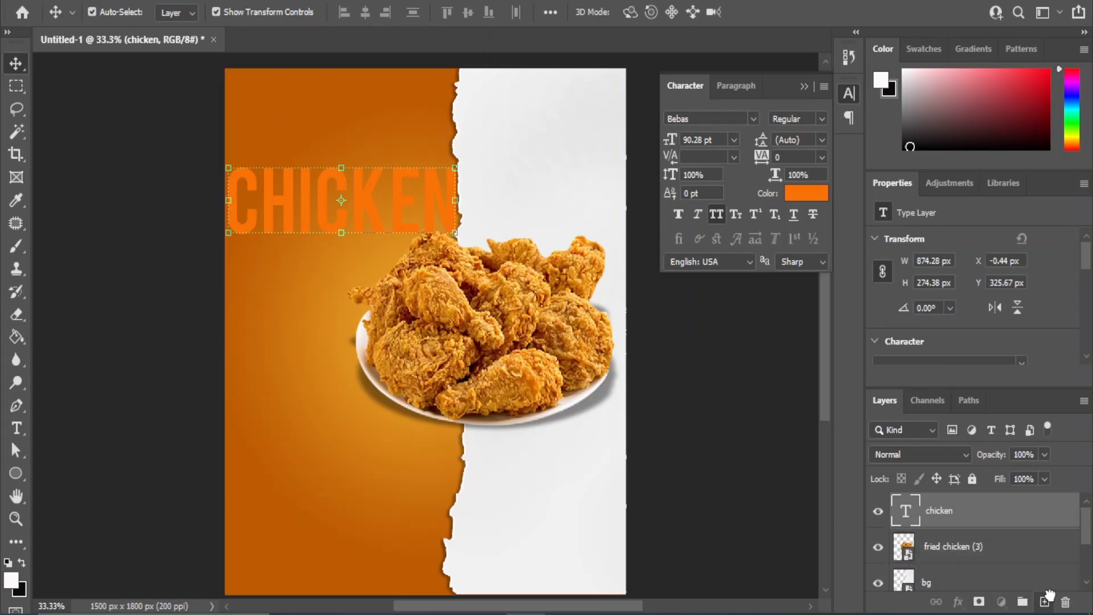
left_click_drag(285, 200, 457, 123)
- Give the chicken text on the orange area a 10 px white outside stroke and reduce its fill to 0%
left_click(289, 205)
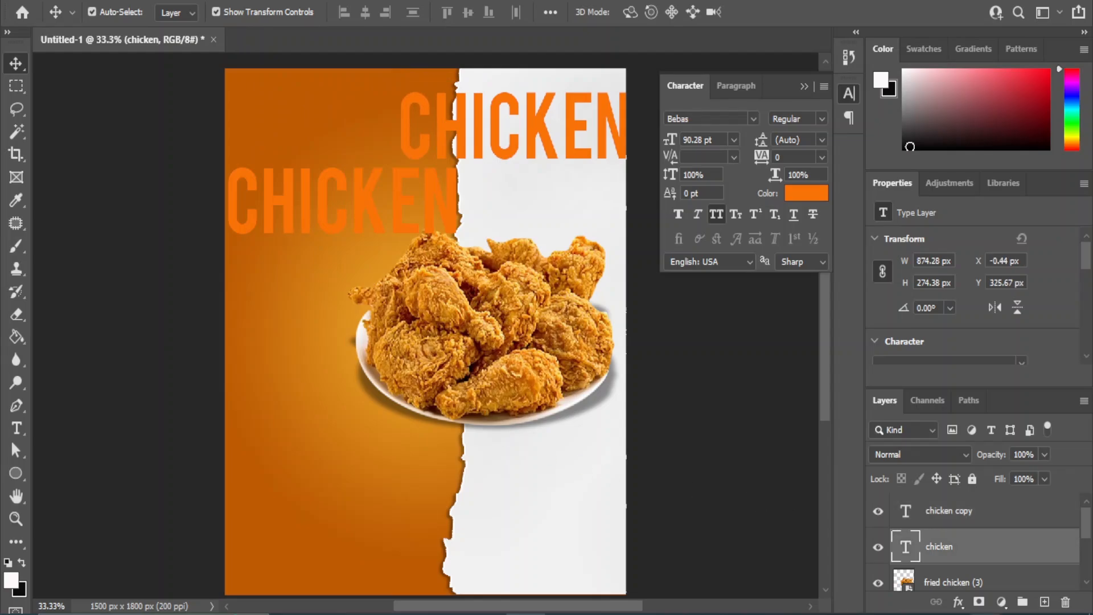
left_click(959, 607)
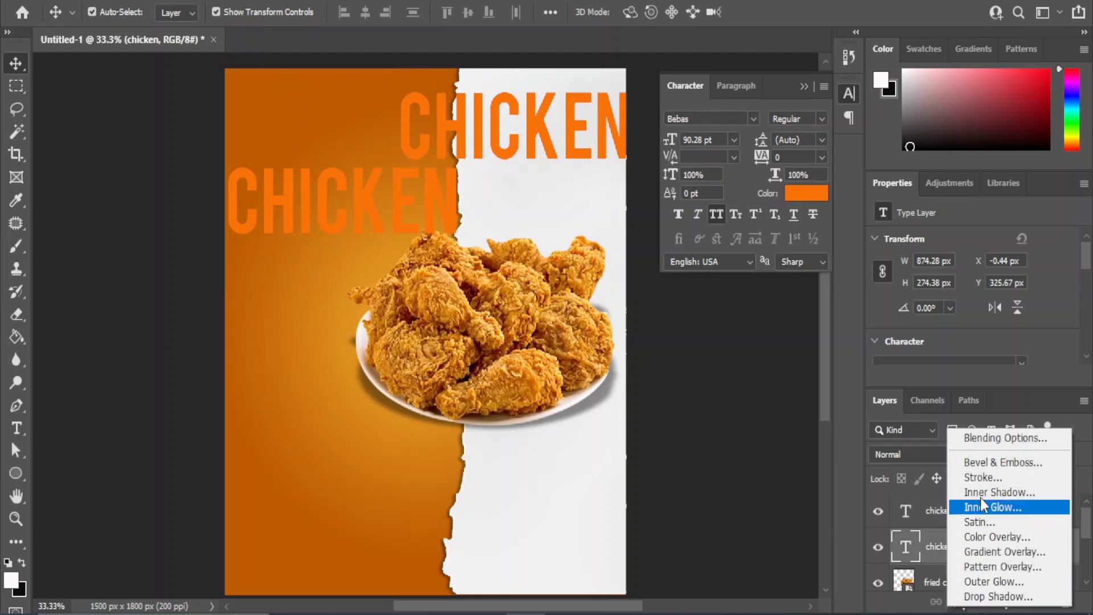
left_click(975, 436)
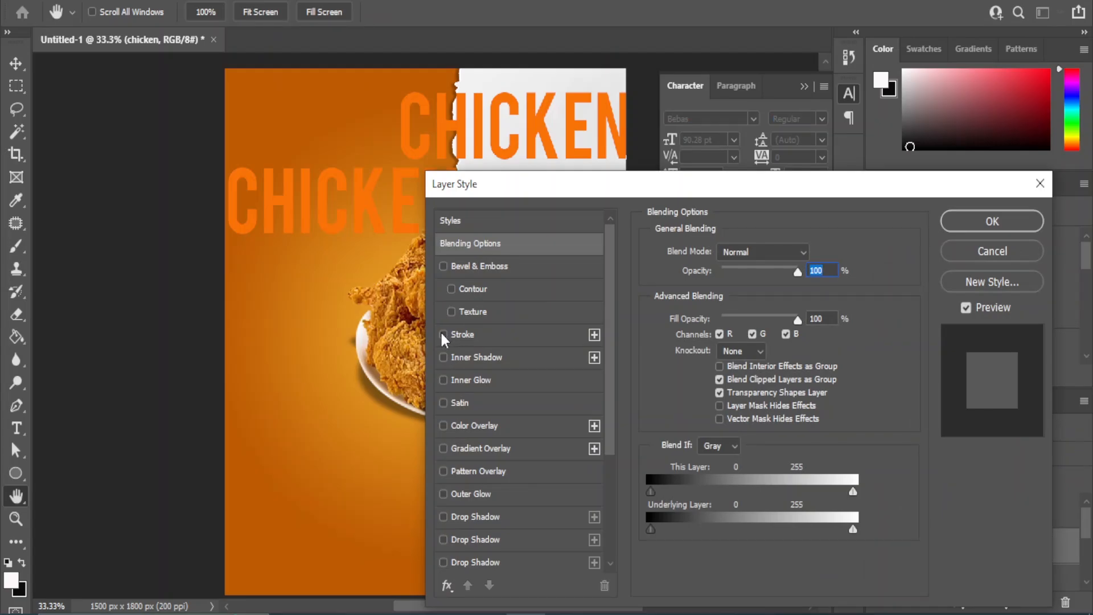
left_click(443, 334)
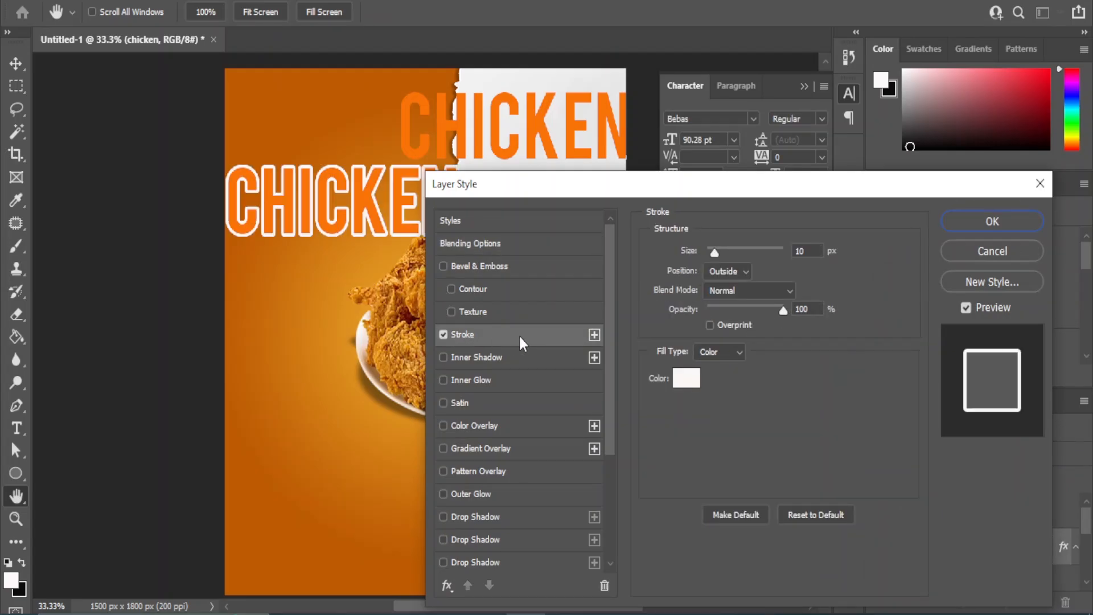
left_click_drag(714, 257, 716, 254)
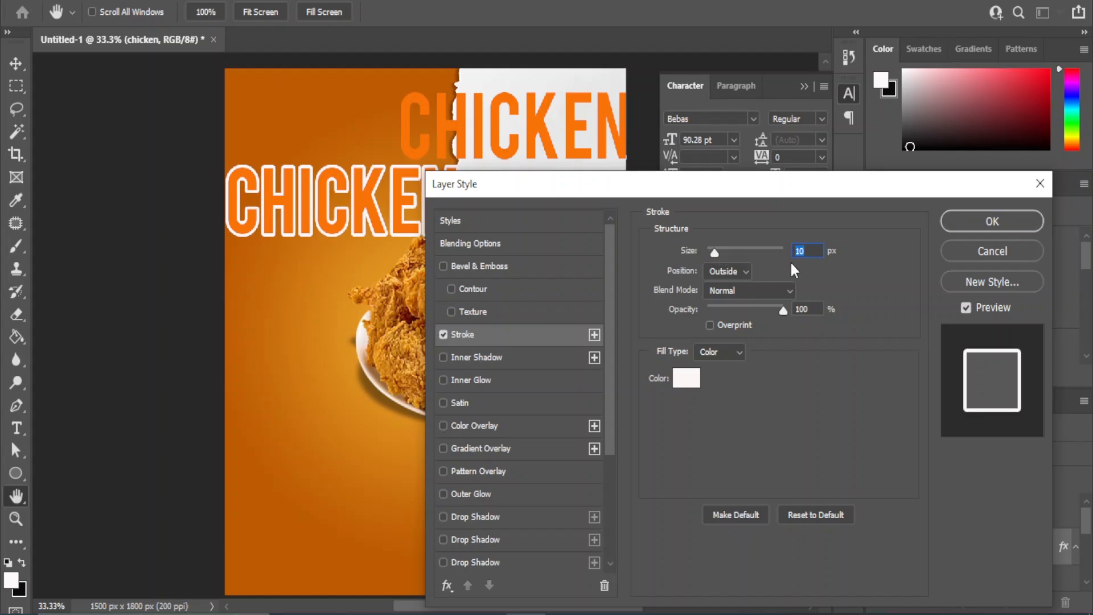
left_click(1014, 222)
left_click(1044, 480)
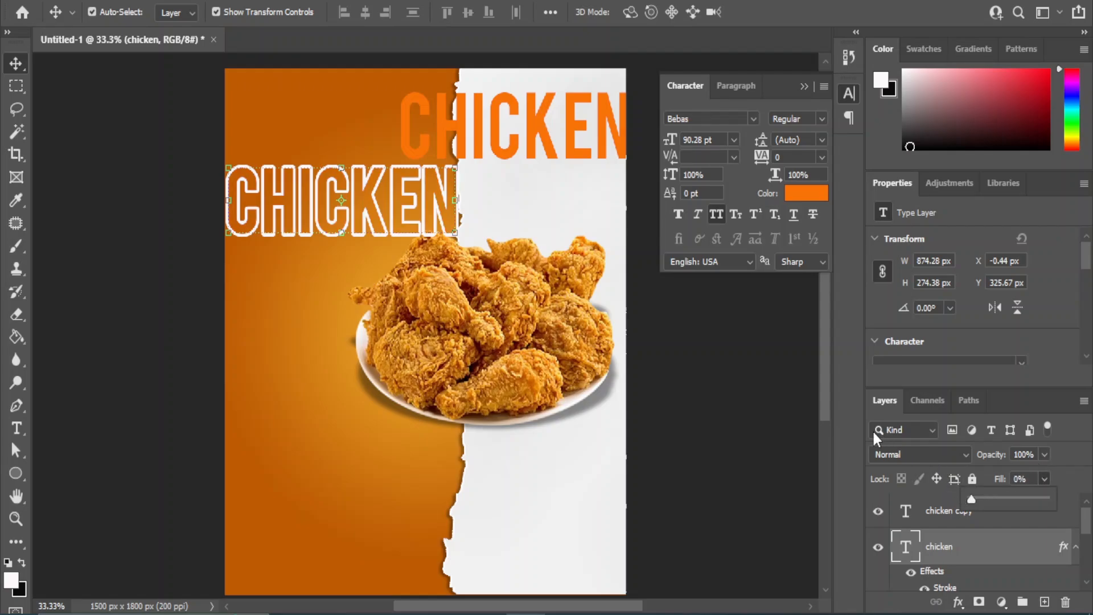
- Scale the outlined chicken text down to about 97% and nudge it 18 px left within the orange area
key("ctrl+t")
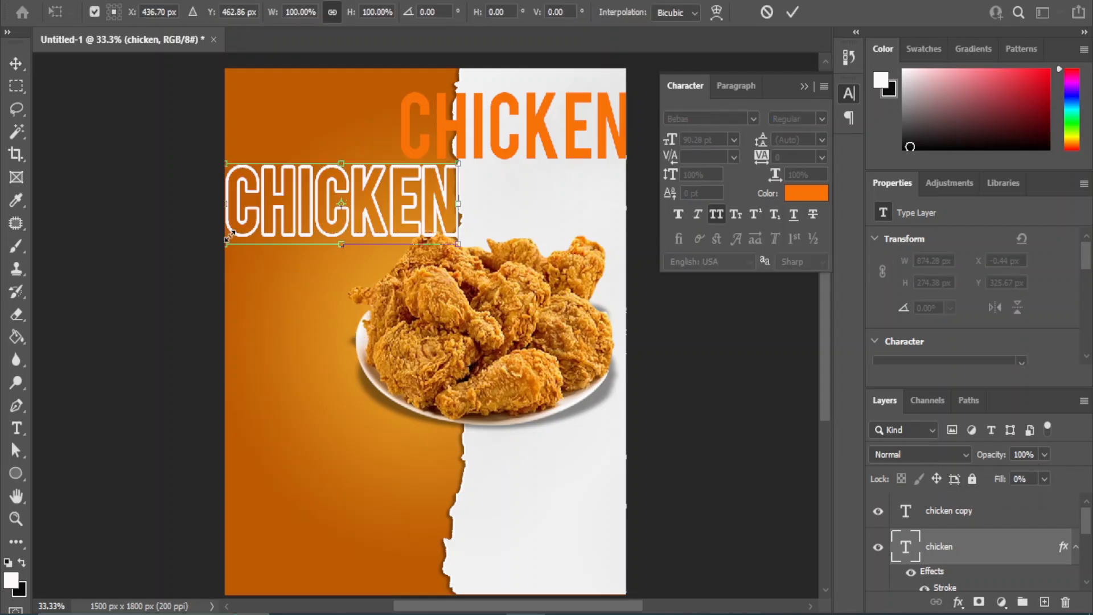
left_click_drag(230, 234, 236, 232)
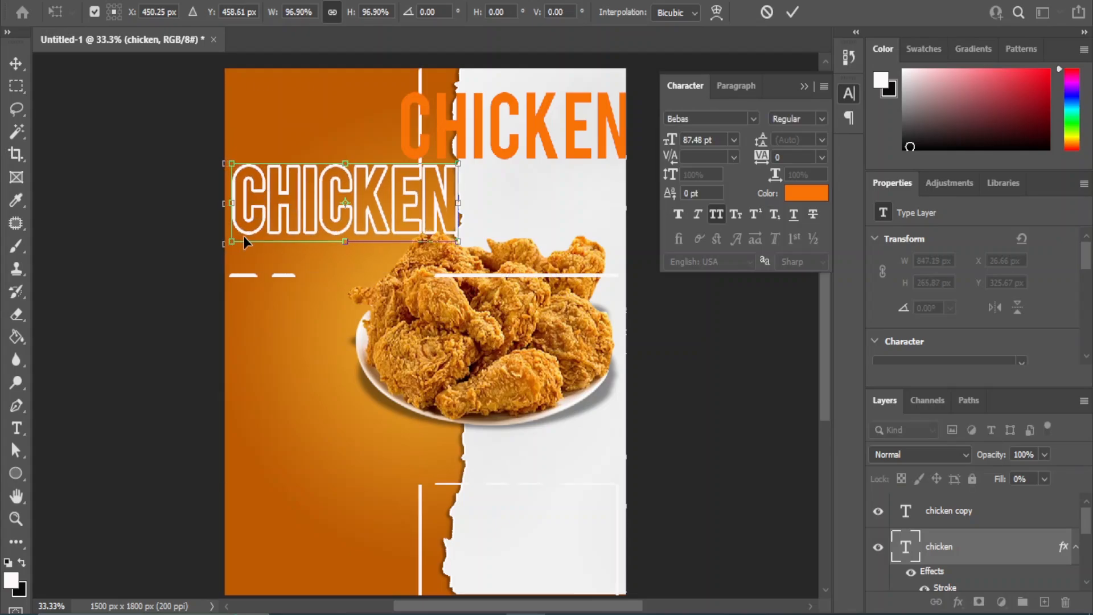
key("Left")
key("Left")
key("Left")
key("Left")
key("Left")
key("Left")
key("Left")
key("Left")
key("Left")
key("Left")
key("Left")
key("Left")
key("Left")
key("Left")
key("Left")
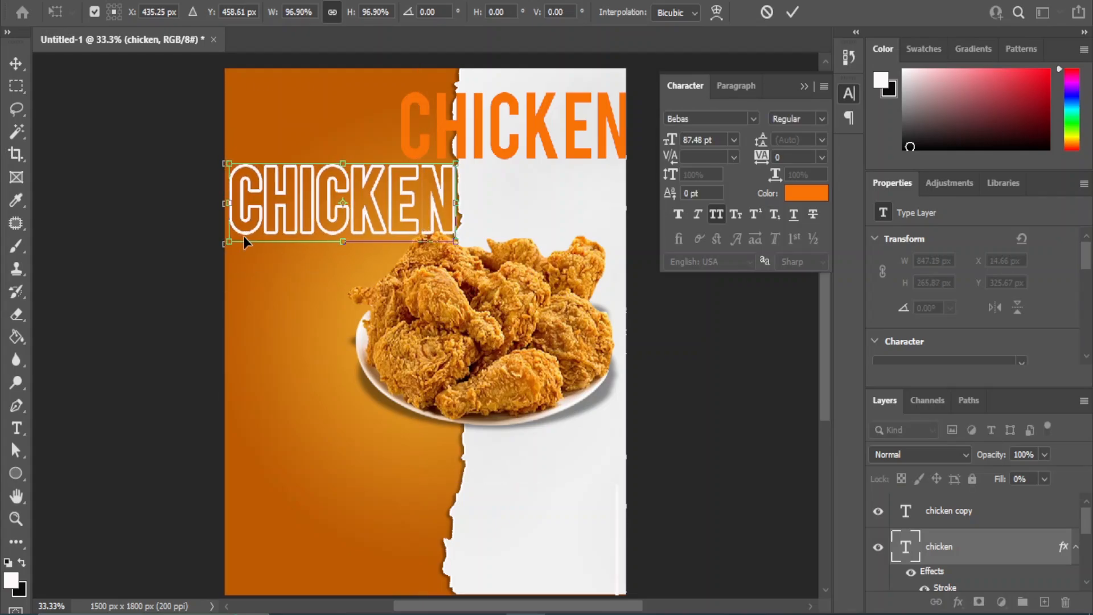
key("Left")
key("Left")
key("Left")
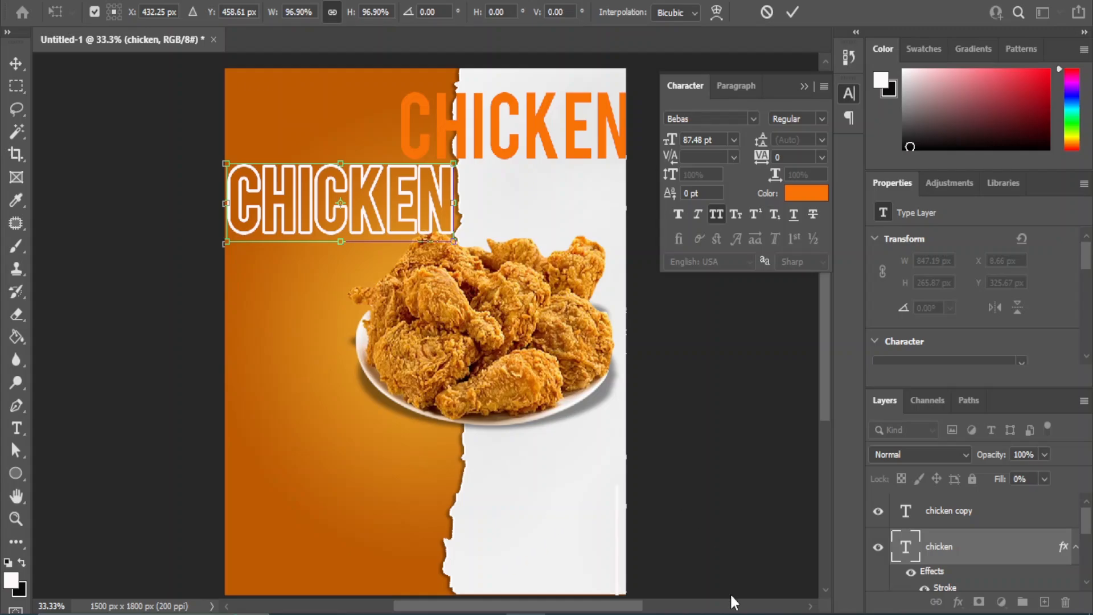
- Lower the outlined chicken text's opacity to 11% and commit its transform
left_click(1045, 454)
left_click_drag(1027, 474, 979, 476)
key("Return")
left_click(758, 426)
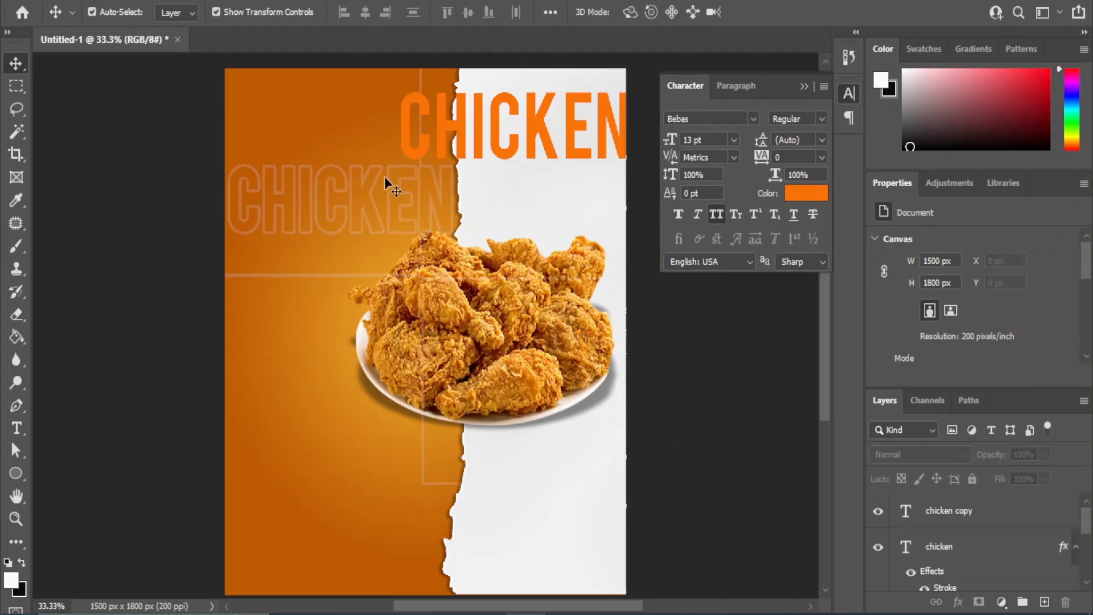
left_click(317, 181)
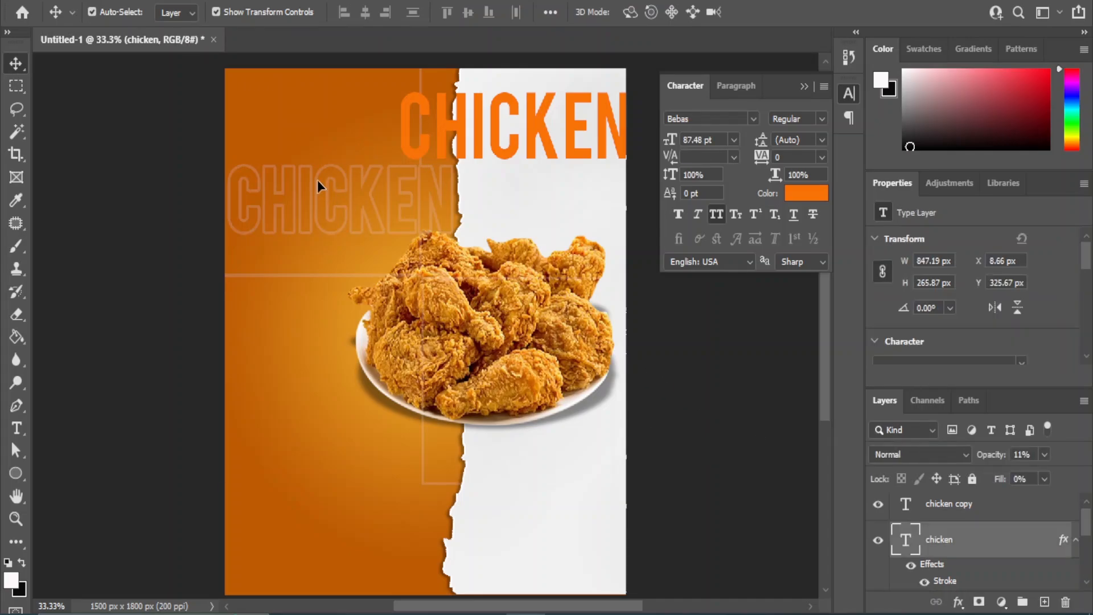
key("ctrl+minus")
key("ctrl+plus")
left_click(740, 443)
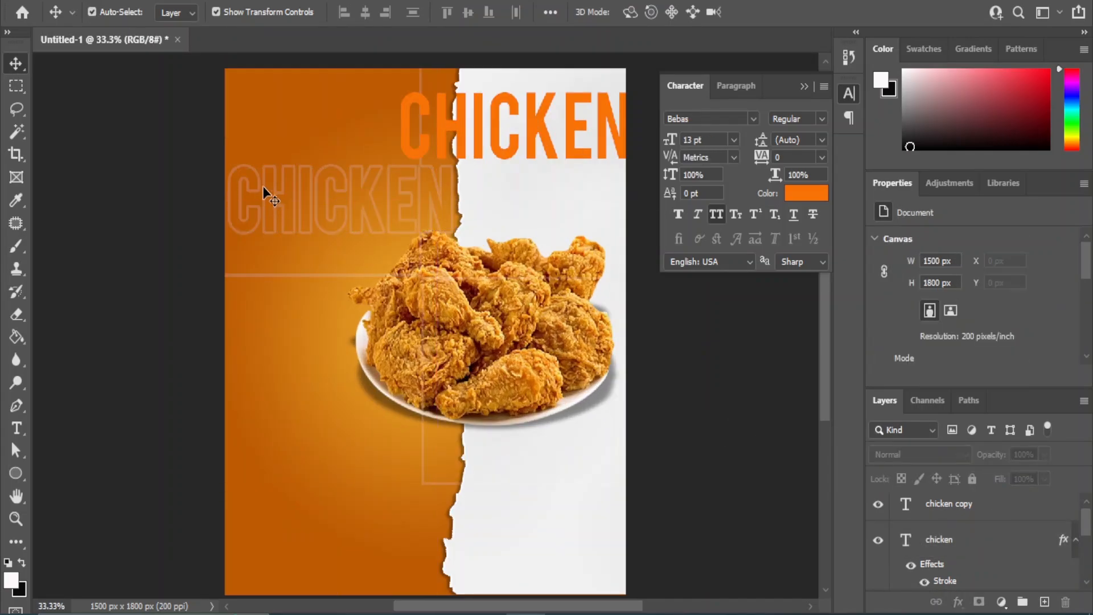
- Duplicate the outlined chicken text and move the copy straight down 230 px, directly beneath the original
left_click(260, 183)
left_click_drag(985, 552, 1045, 602)
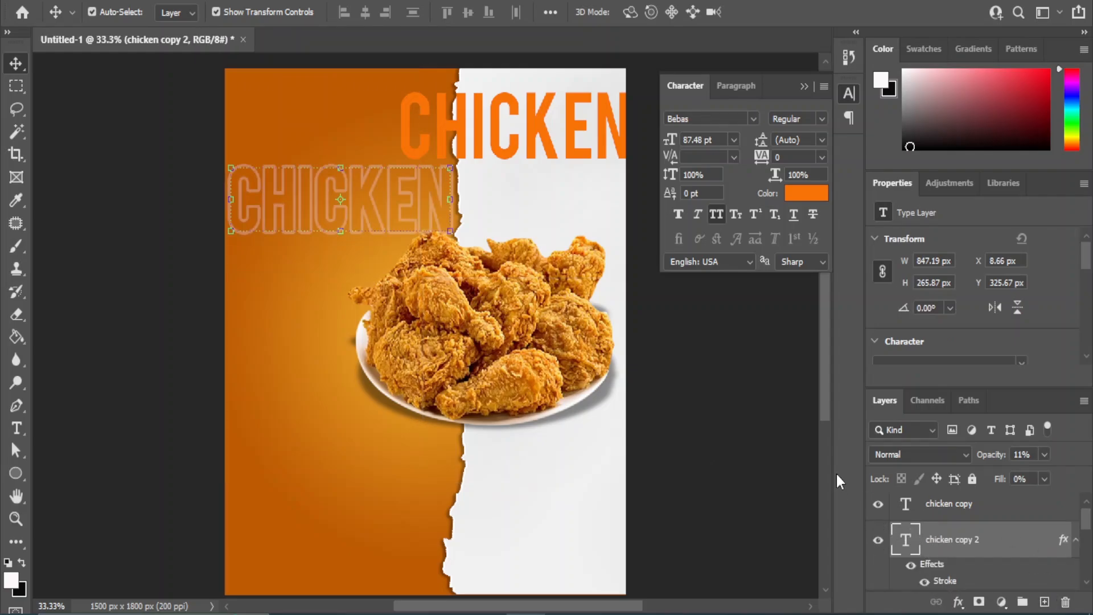
key("shift+Down")
key("shift+Down")
key("shift+Down")
key("shift+Down")
key("shift+Down")
key("shift+Down")
key("shift+Down")
key("shift+Down")
key("shift+Down")
key("shift+Down")
key("shift+Down")
key("shift+Down")
key("shift+Down")
key("shift+Down")
key("shift+Down")
key("shift+Down")
key("shift+Down")
key("shift+Down")
key("shift+Down")
key("shift+Down")
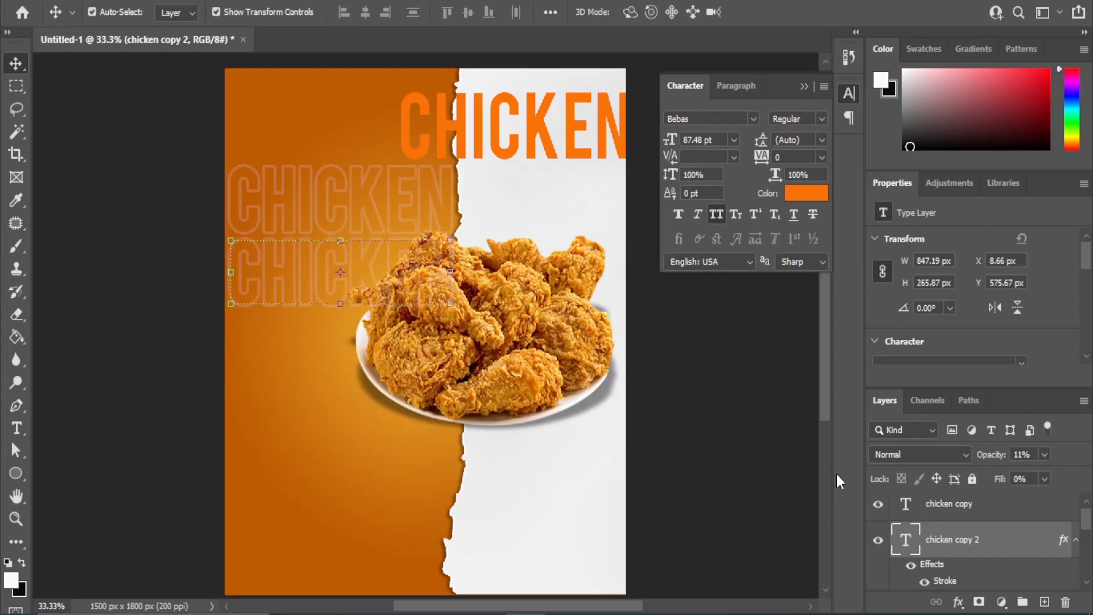
key("shift+Up")
key("shift+Up")
- Duplicate the second outlined chicken text and place the copy 230 px lower as the third row
left_click_drag(1025, 544, 1044, 602)
key("shift+Down")
key("shift+Down")
key("shift+Down")
key("shift+Down")
key("shift+Down")
key("shift+Down")
key("shift+Down")
key("shift+Down")
key("shift+Down")
key("shift+Down")
key("shift+Down")
key("shift+Down")
key("shift+Down")
key("shift+Down")
key("shift+Down")
key("shift+Down")
key("shift+Down")
key("shift+Down")
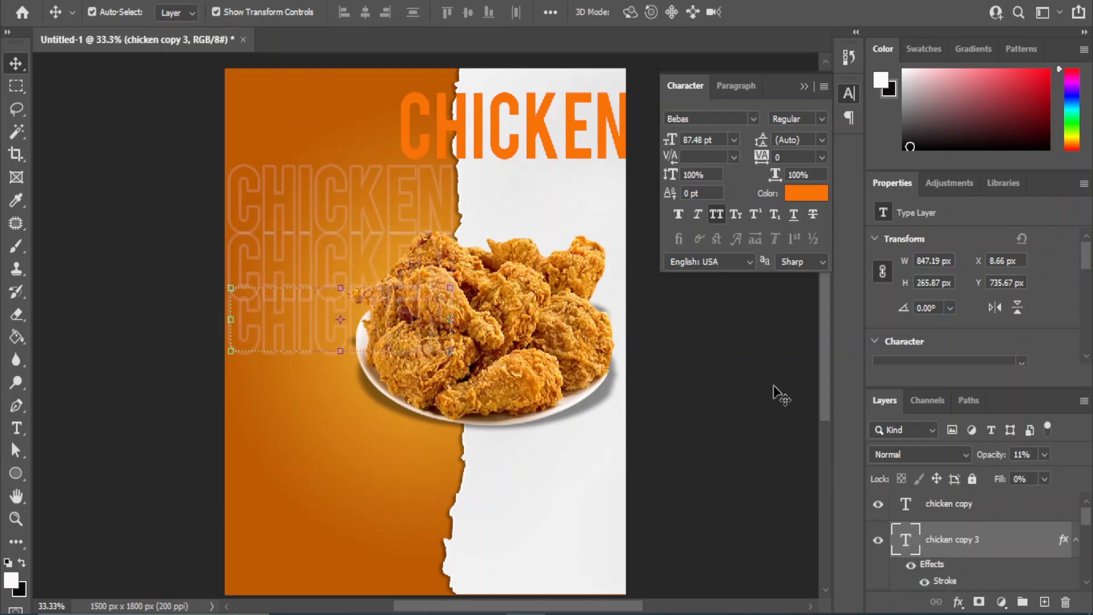
key("shift+Down")
key("shift+Down")
key("shift+Down")
key("shift+Down")
key("shift+Down")
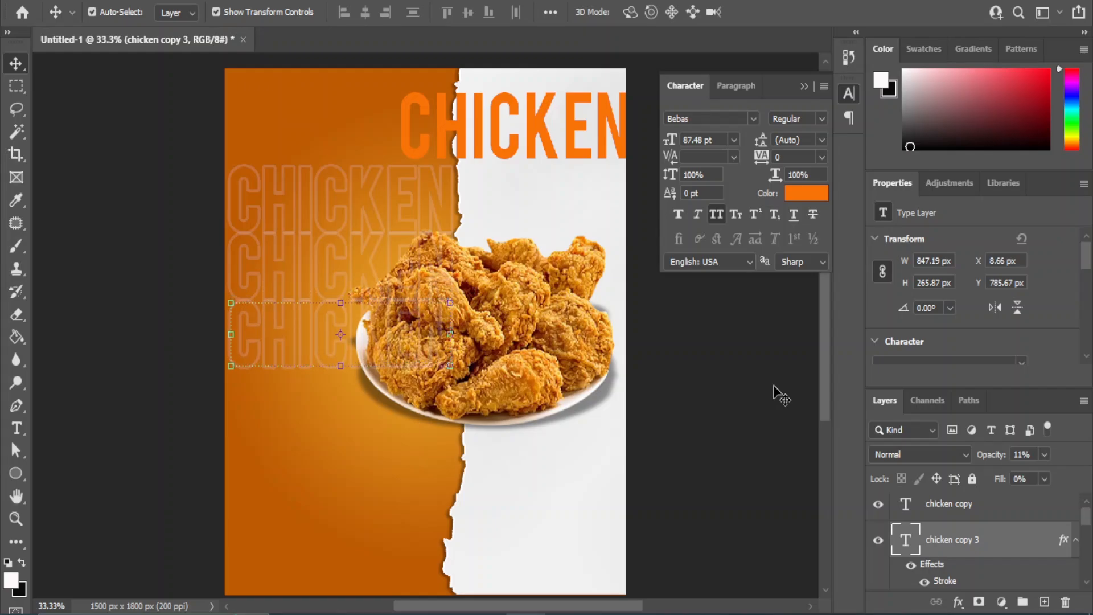
- Move all three outlined chicken texts down 230 px together and place their layers behind the chicken plate
scroll(963, 516, "up", 1)
scroll(1005, 529, "down", 1)
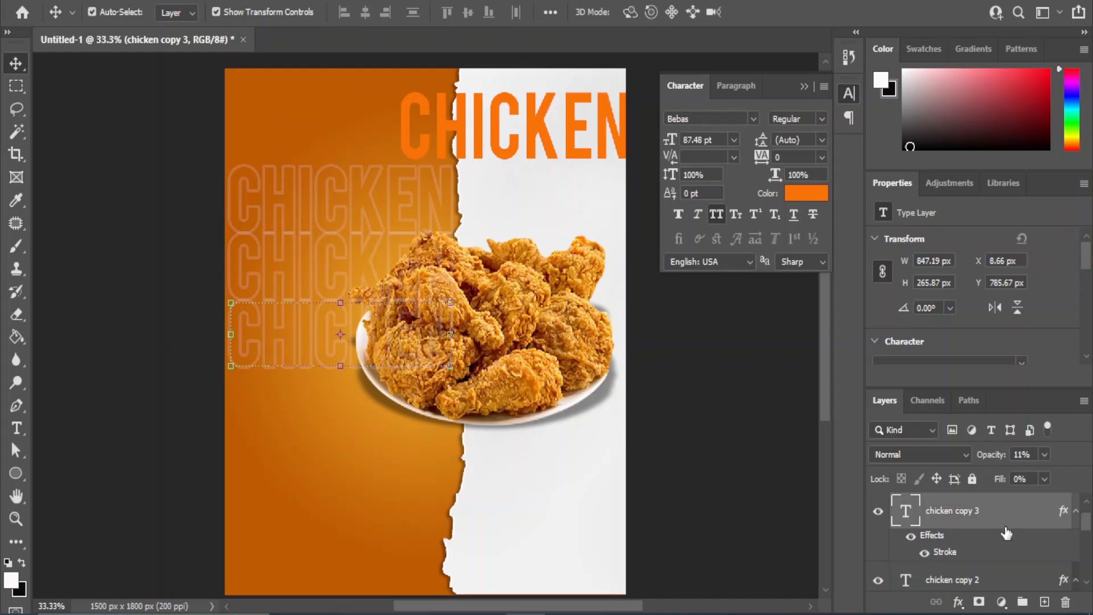
left_click(949, 581)
scroll(975, 566, "down", 1)
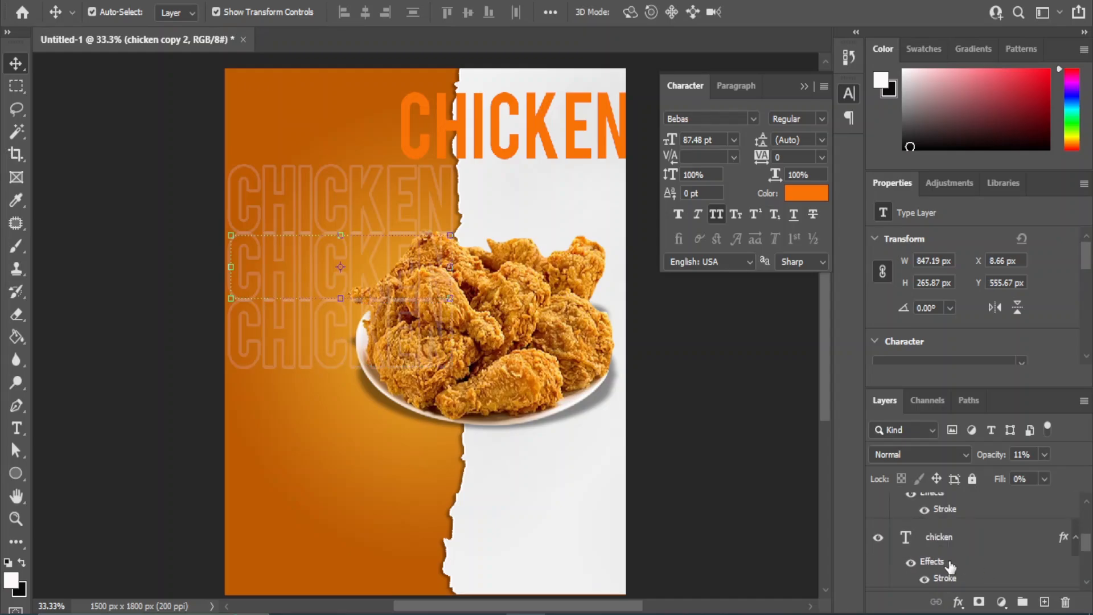
left_click(950, 541)
scroll(948, 547, "up", 1)
left_click(948, 547)
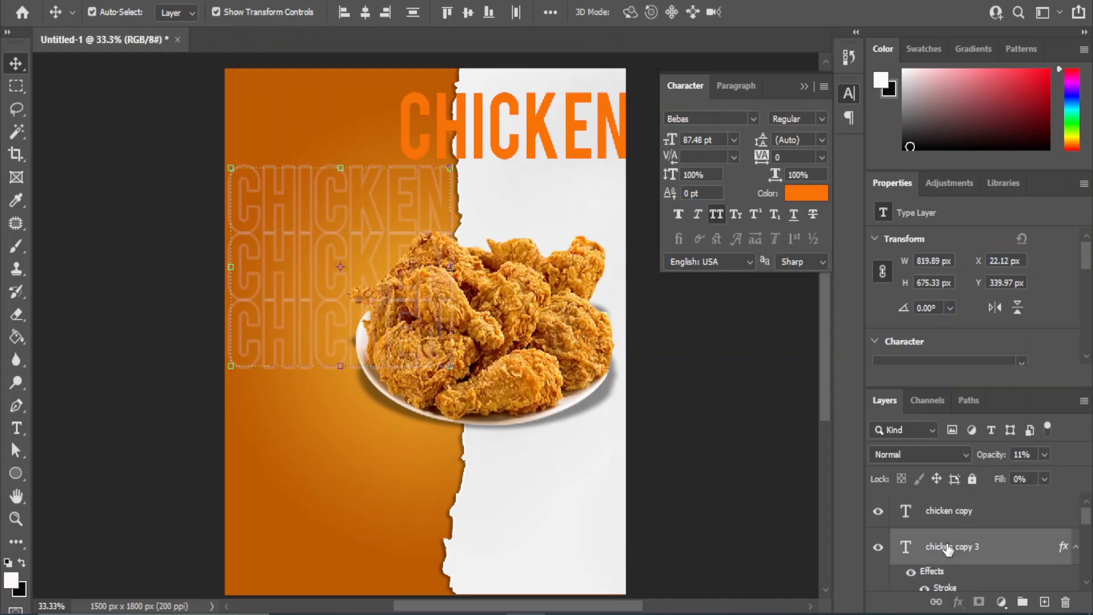
scroll(948, 546, "down", 1)
key("shift+Down")
key("shift+Down")
key("shift+Down")
key("shift+Down")
key("shift+Down")
key("shift+Down")
key("shift+Down")
key("shift+Down")
key("shift+Down")
key("shift+Down")
key("shift+Down")
key("shift+Down")
key("shift+Down")
key("shift+Down")
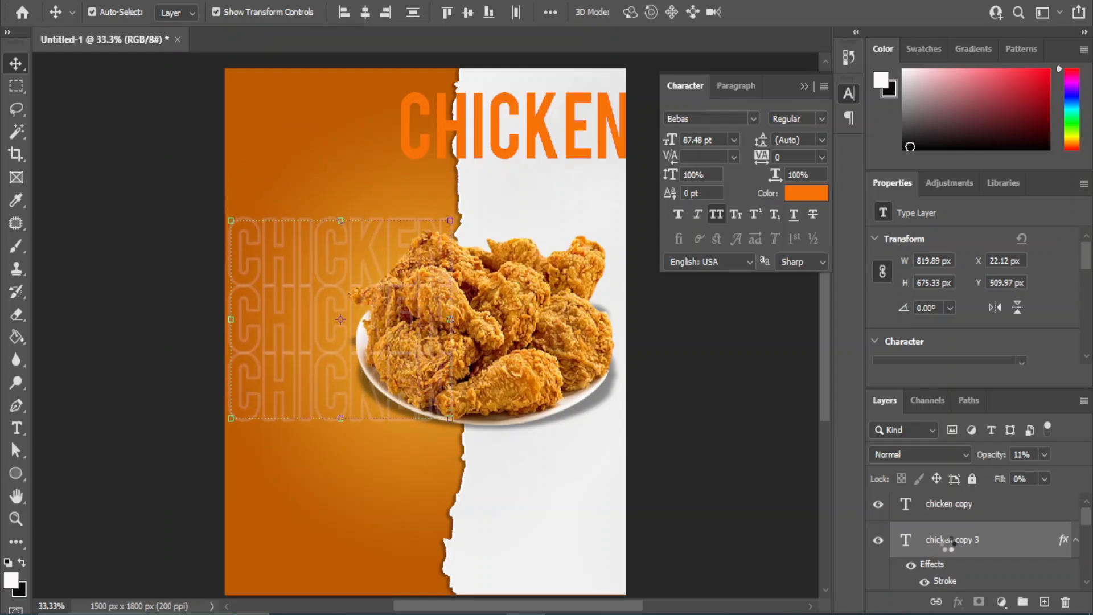
scroll(962, 539, "up", 1)
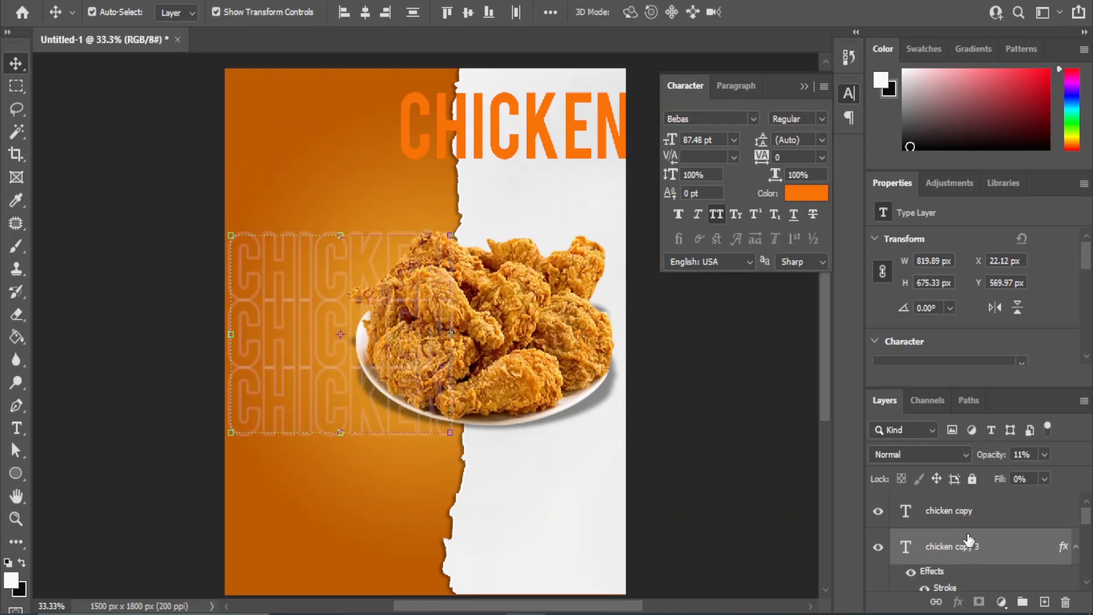
left_click_drag(973, 551, 948, 501)
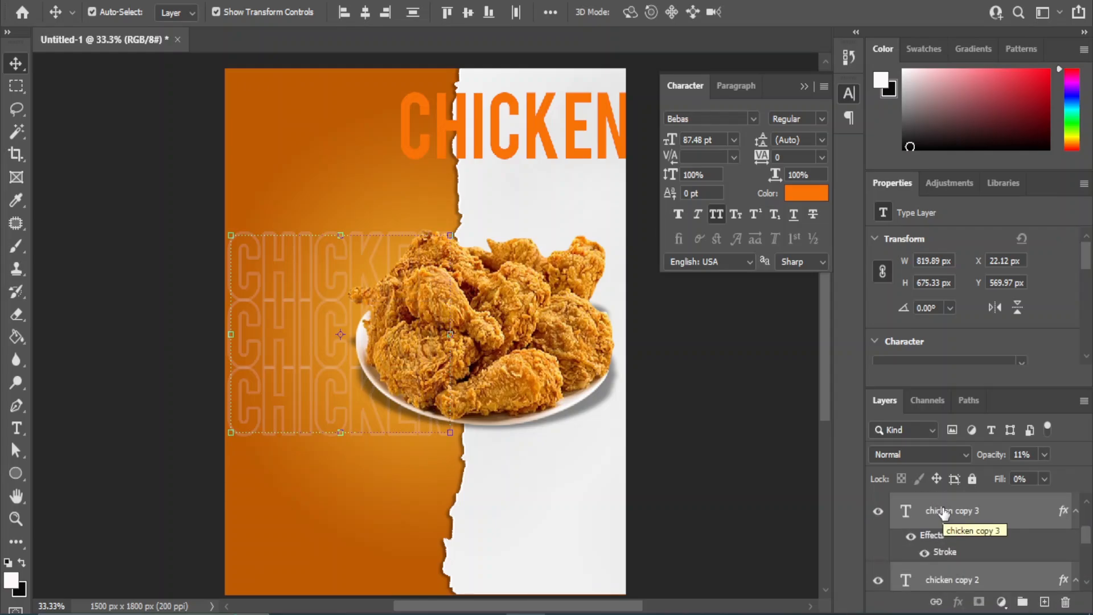
- Enlarge the three outlined chicken texts to about 104% and nudge them 6 px left
key("ctrl+t")
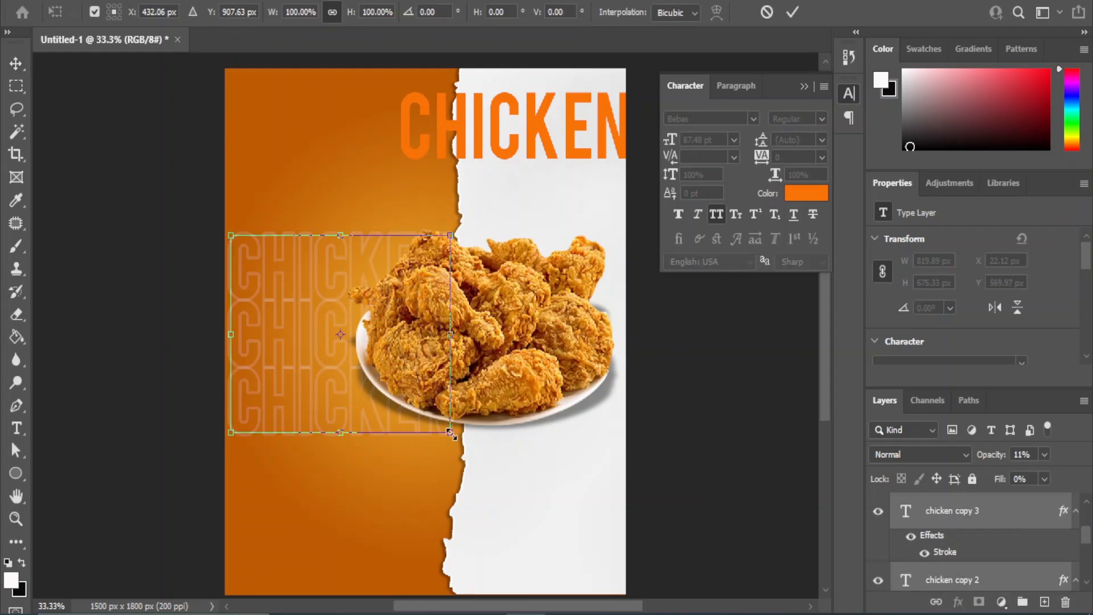
left_click_drag(451, 433, 459, 439)
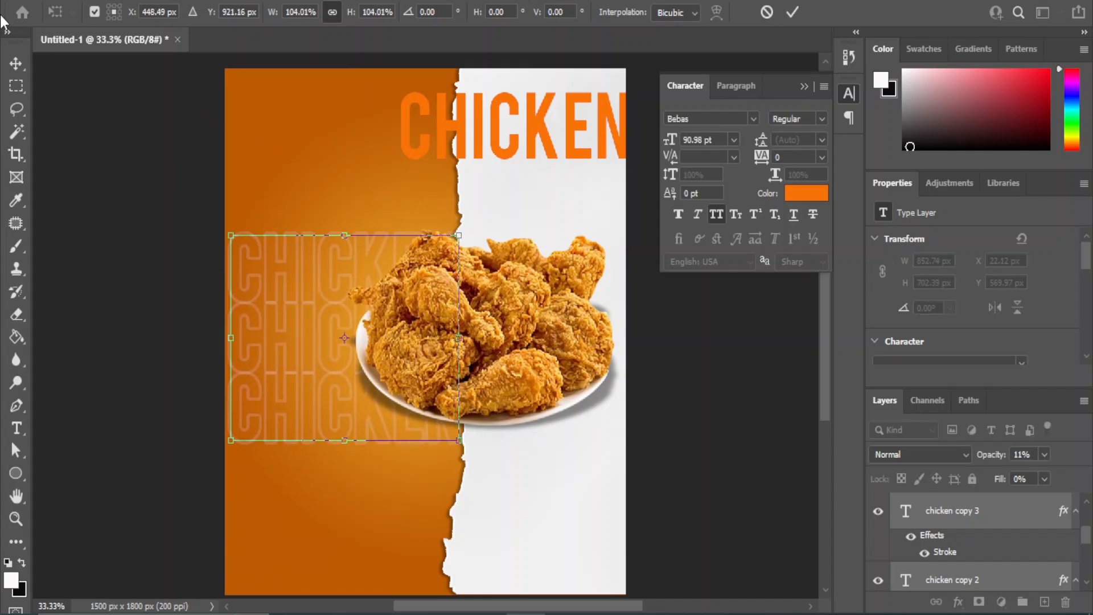
key("Left")
key("Left")
key("Left")
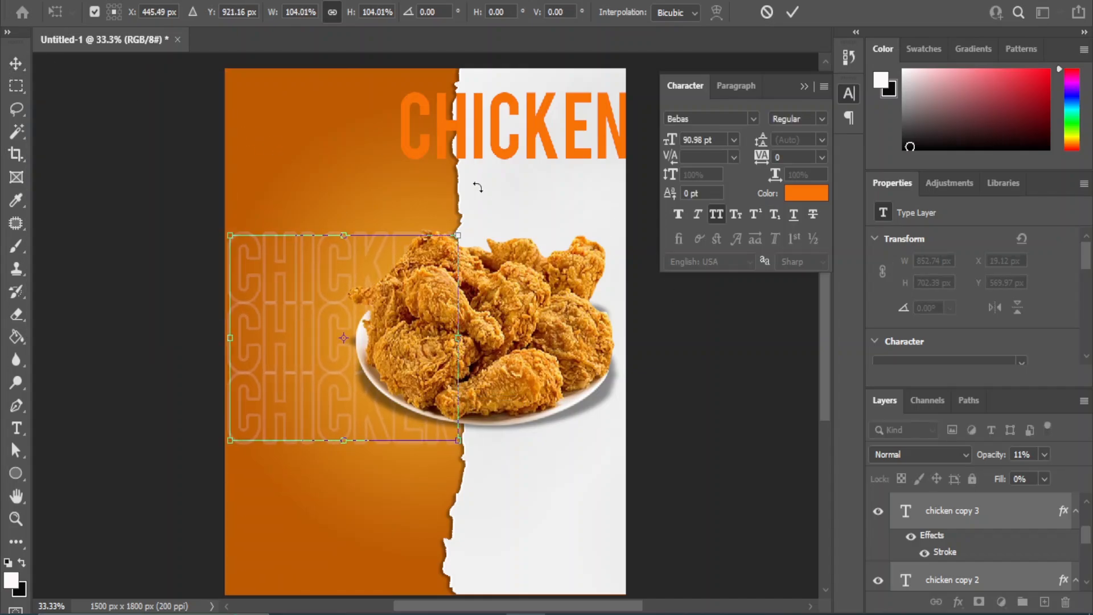
key("Left")
key("Left")
key("Left")
- Set the opacity of the three outlined chicken texts to 7% and commit their transform
left_click(1046, 454)
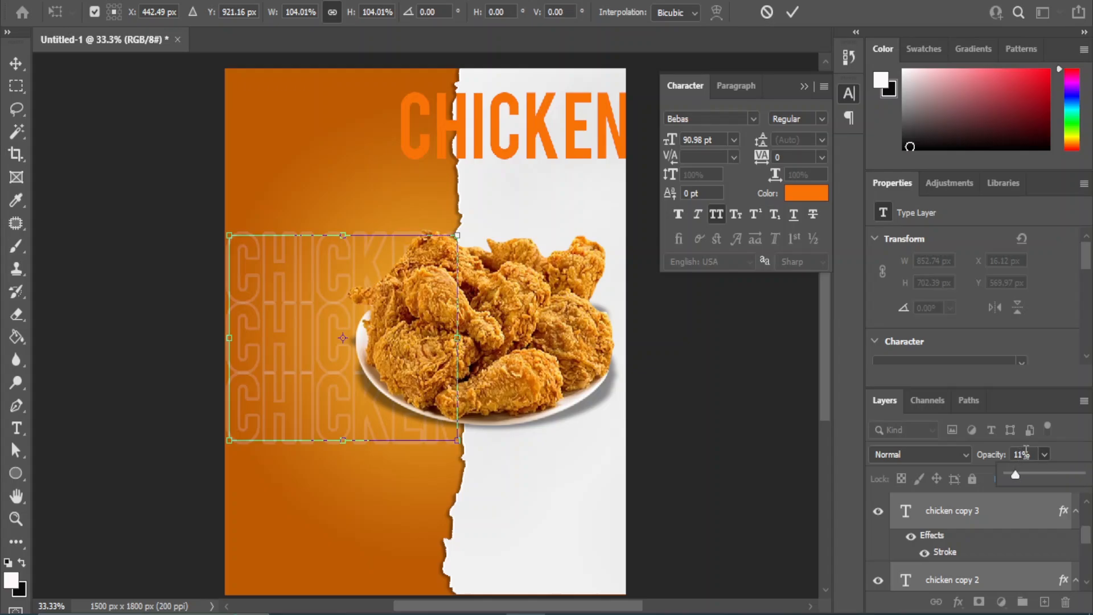
left_click(1026, 452)
left_click_drag(1009, 455, 1007, 455)
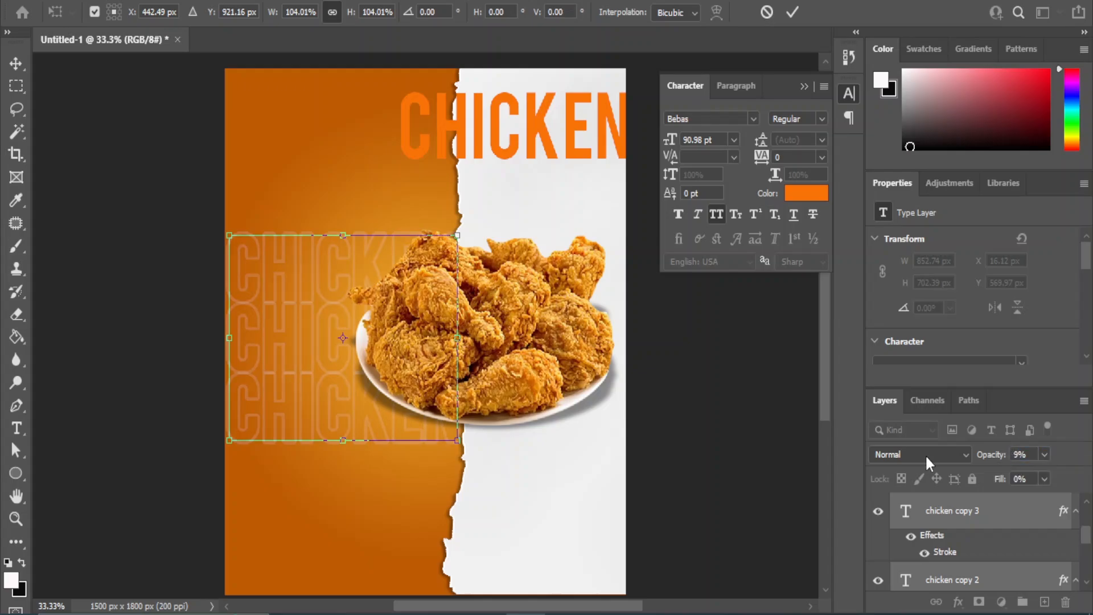
type("7")
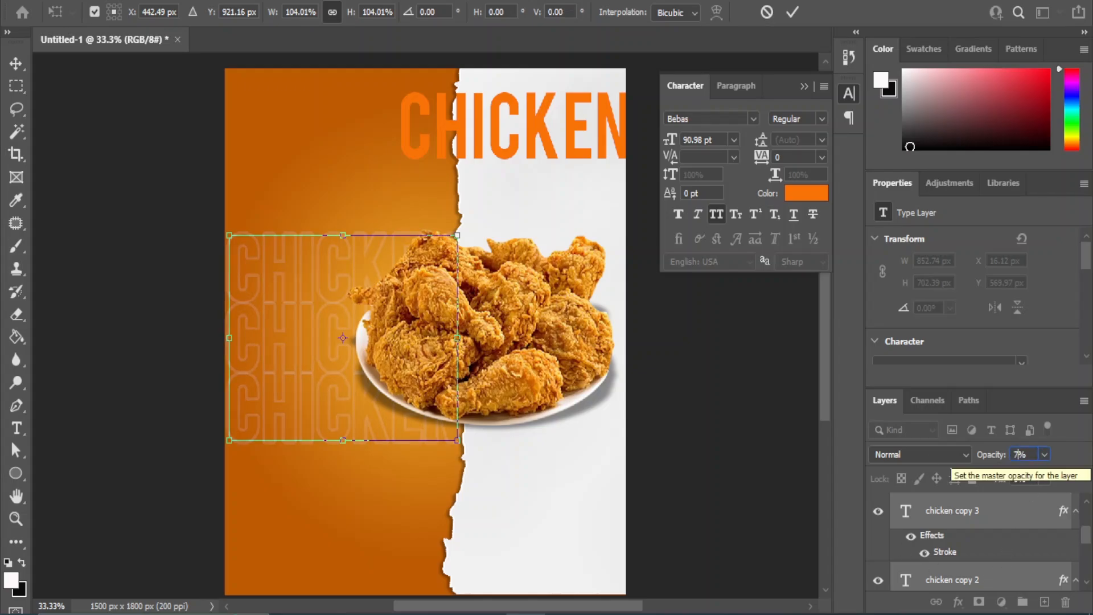
key("Return")
left_click(778, 462)
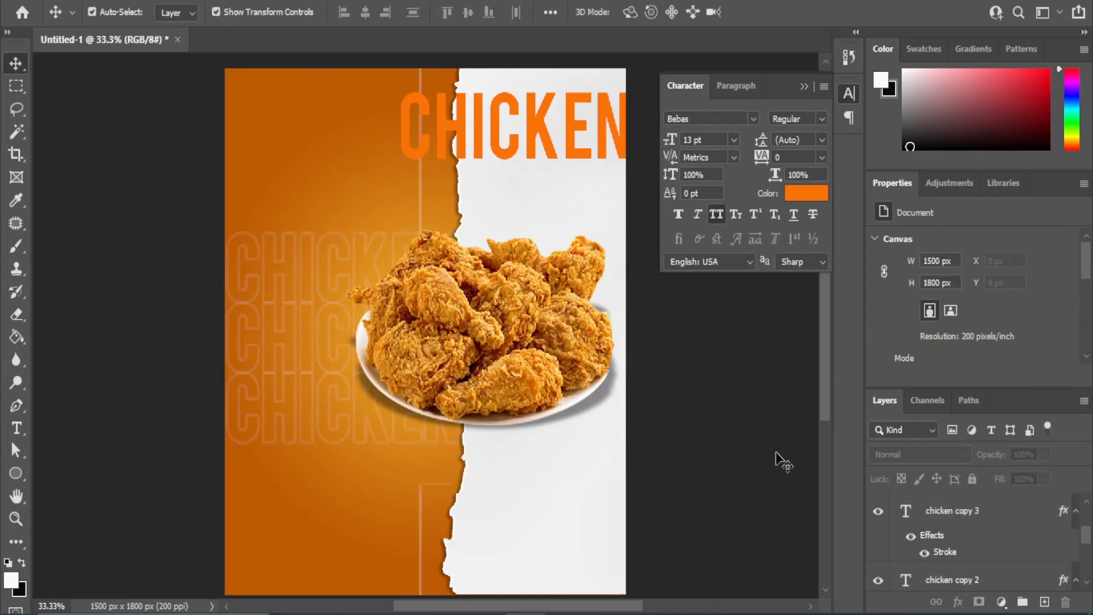
left_click(319, 244)
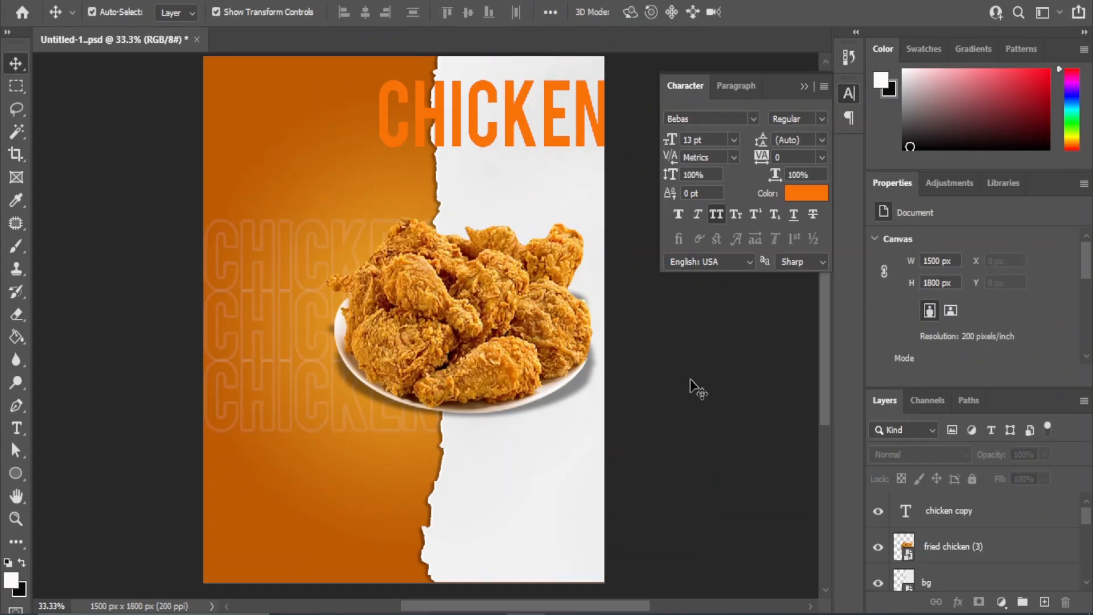
- Change the font of the solid orange chicken text to Acumin Variable Concept UltraBlack Italic
left_click(453, 117)
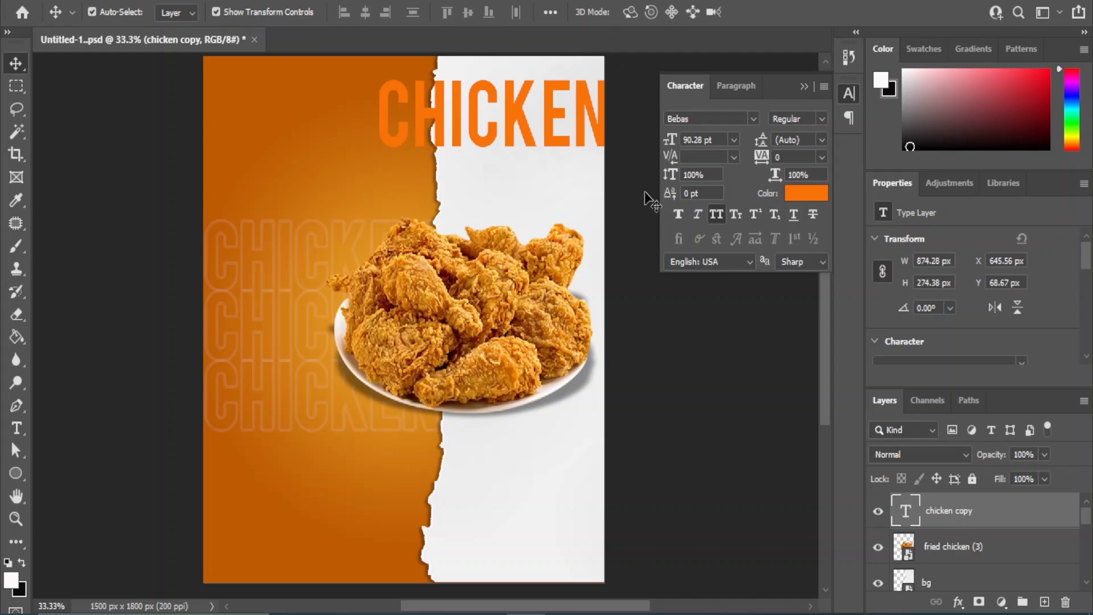
left_click(702, 117)
type("a")
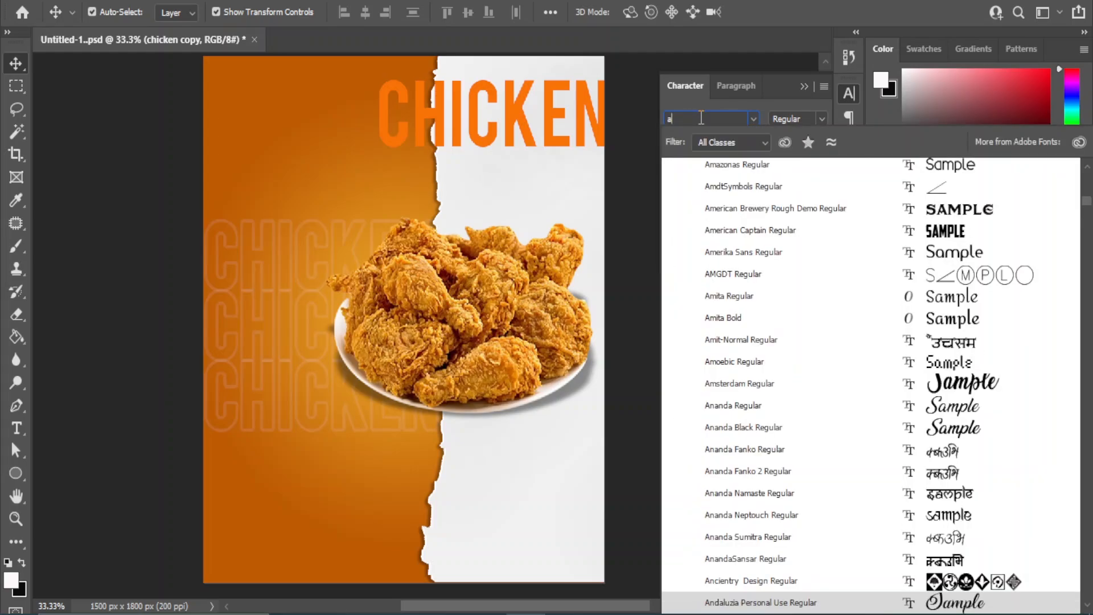
type("cumin Variable ...")
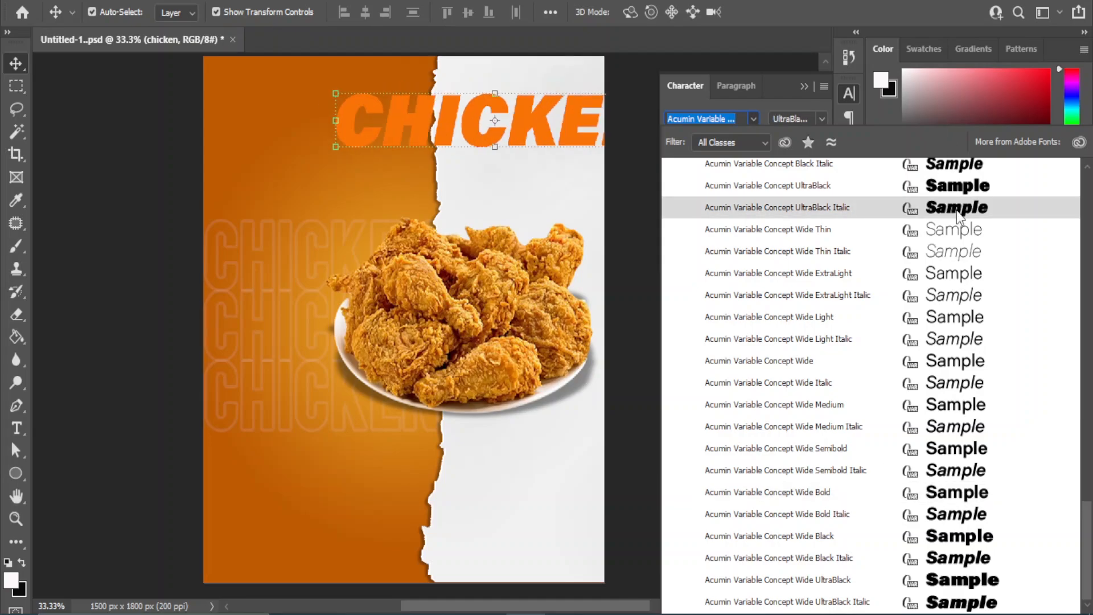
left_click(957, 210)
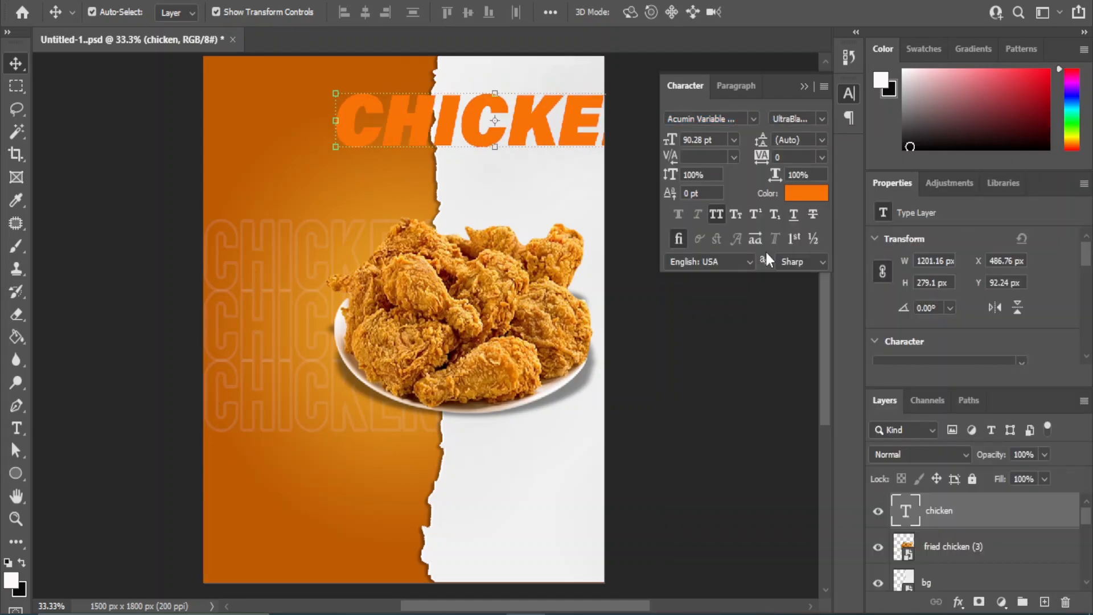
- Move the orange chicken headline to the poster's upper left and set its font size to 70 pt
left_click_drag(339, 122, 257, 117)
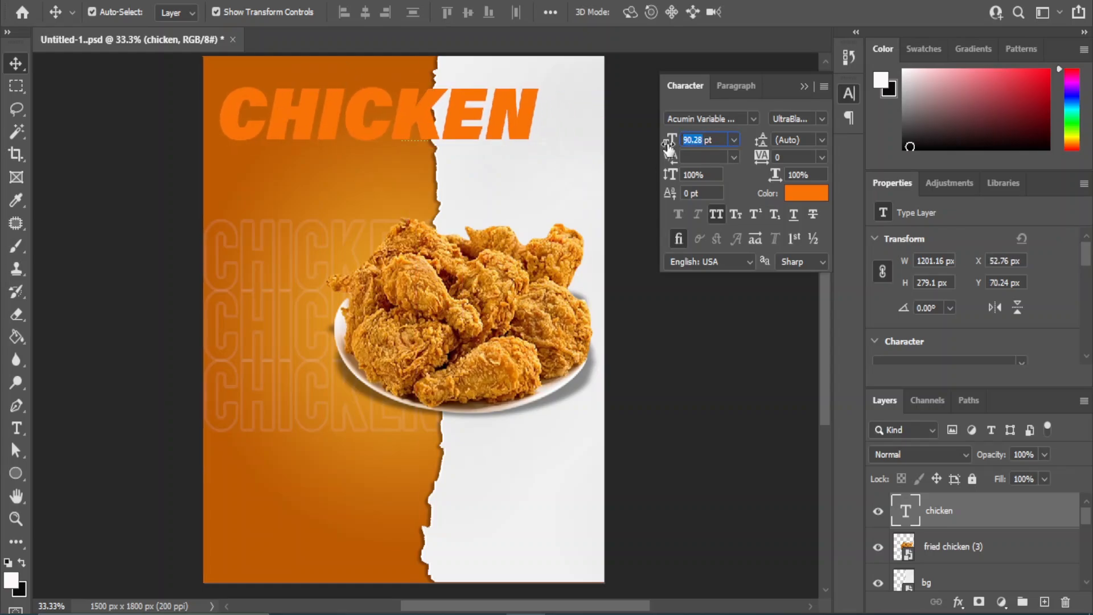
left_click_drag(668, 145, 668, 145)
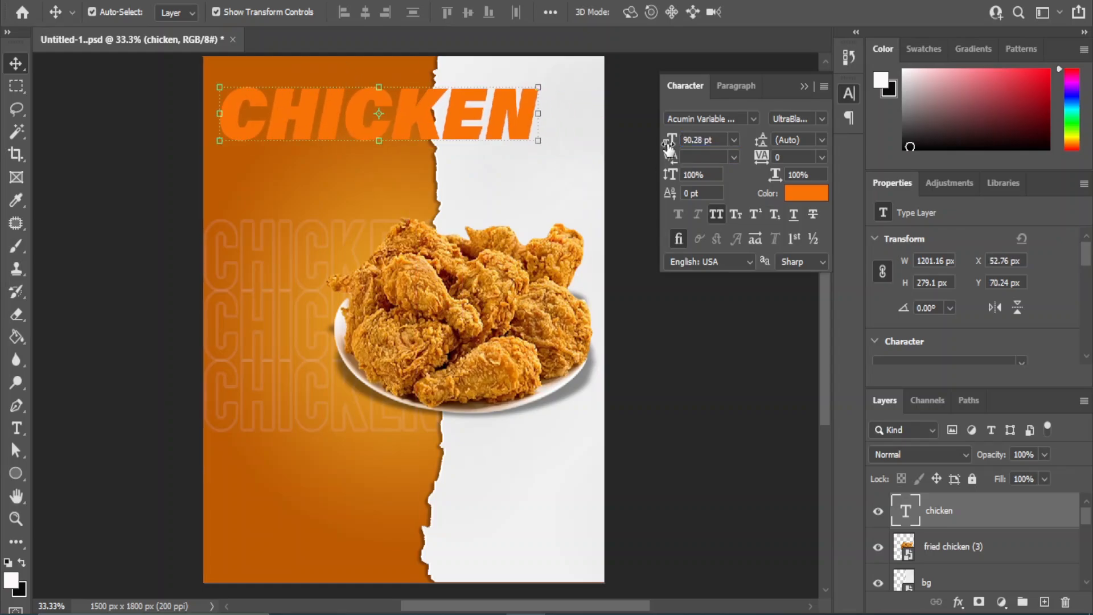
double_click(702, 139)
type("70")
key("Return")
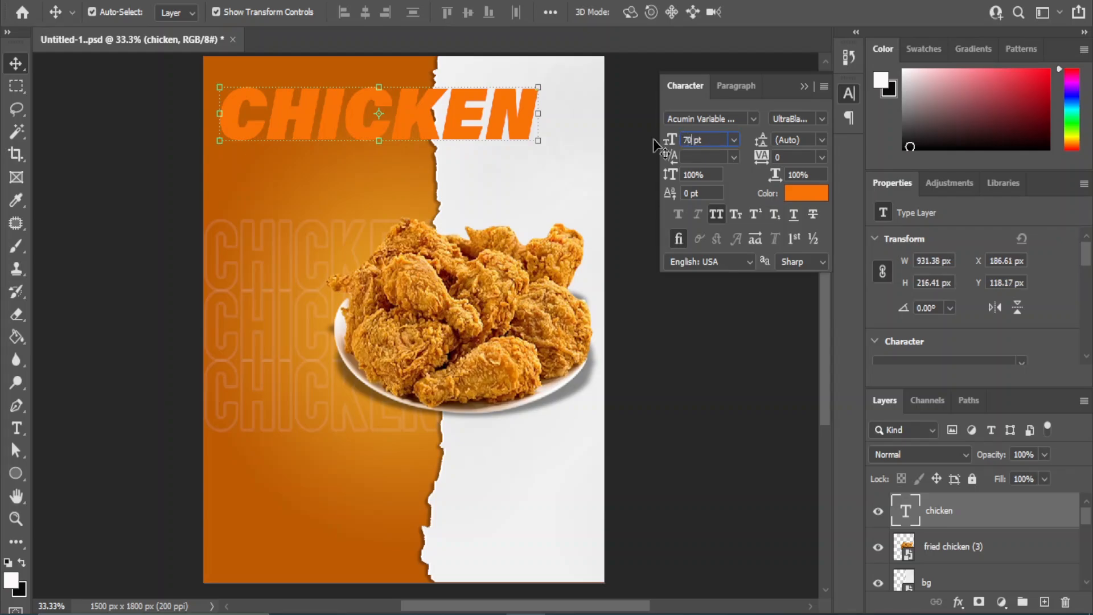
- Scale the chicken headline to about 81% and position it fully within the orange area near the poster's top
left_click_drag(412, 127, 372, 120)
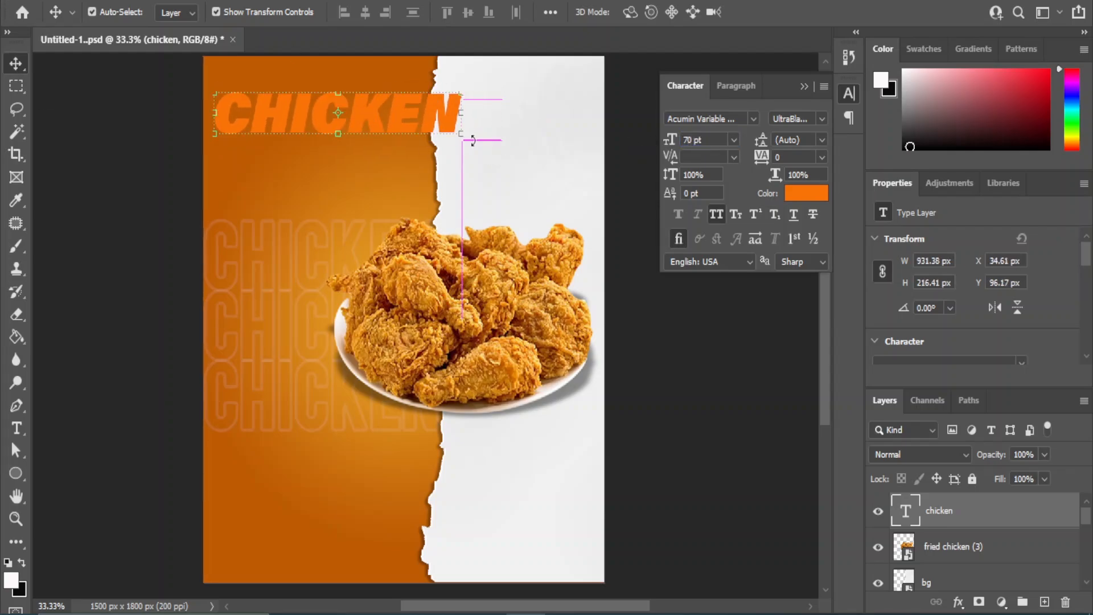
left_click_drag(468, 137, 415, 136)
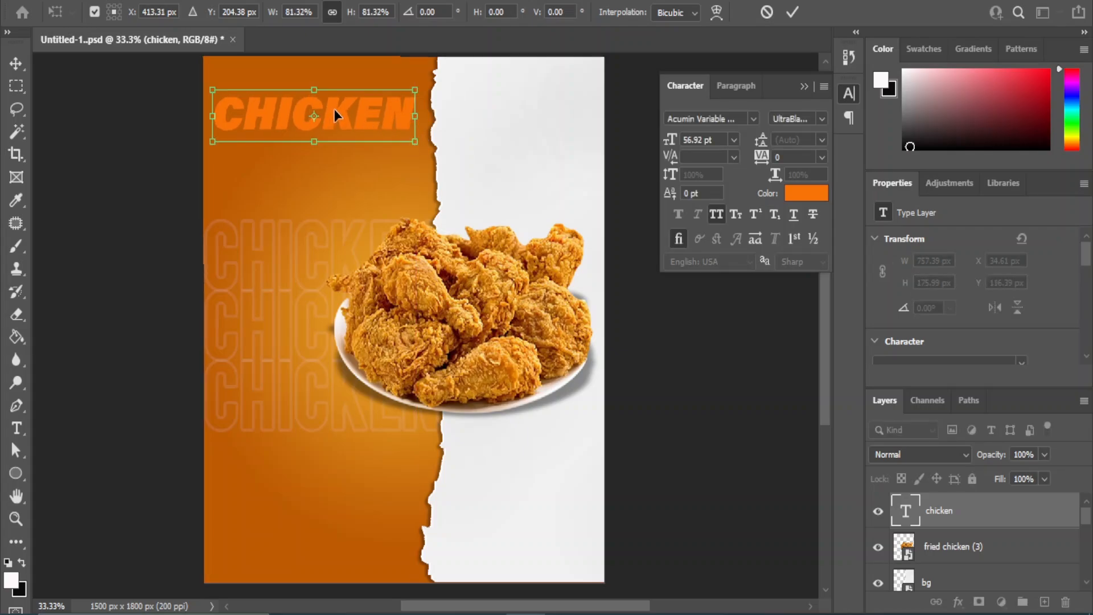
left_click_drag(328, 120, 336, 124)
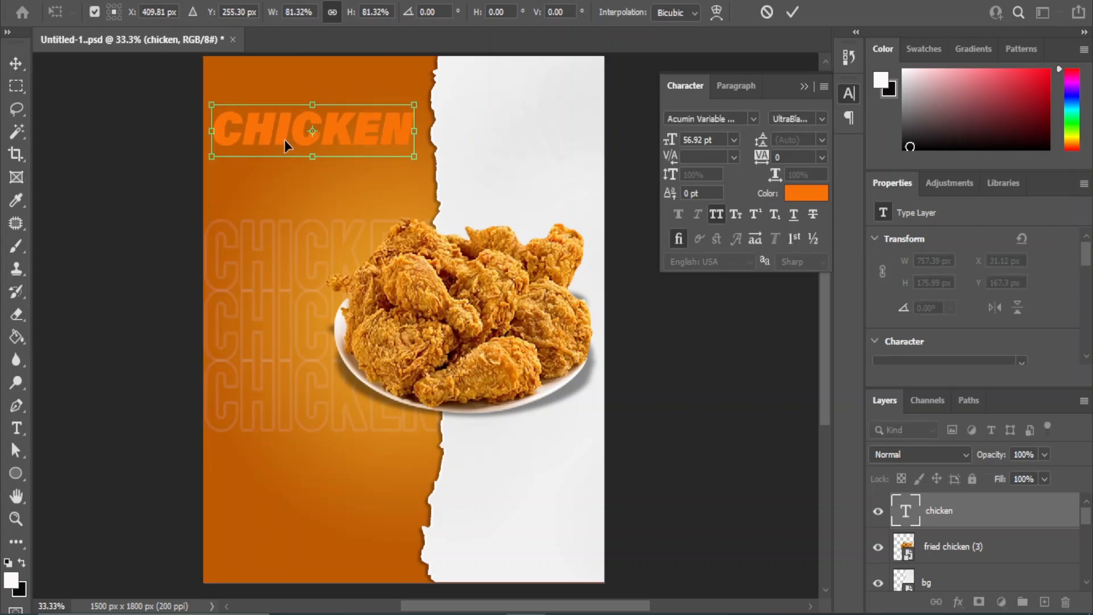
key("Return")
- Change the chicken headline's text color from orange to near-white
left_click(809, 194)
left_click(602, 278)
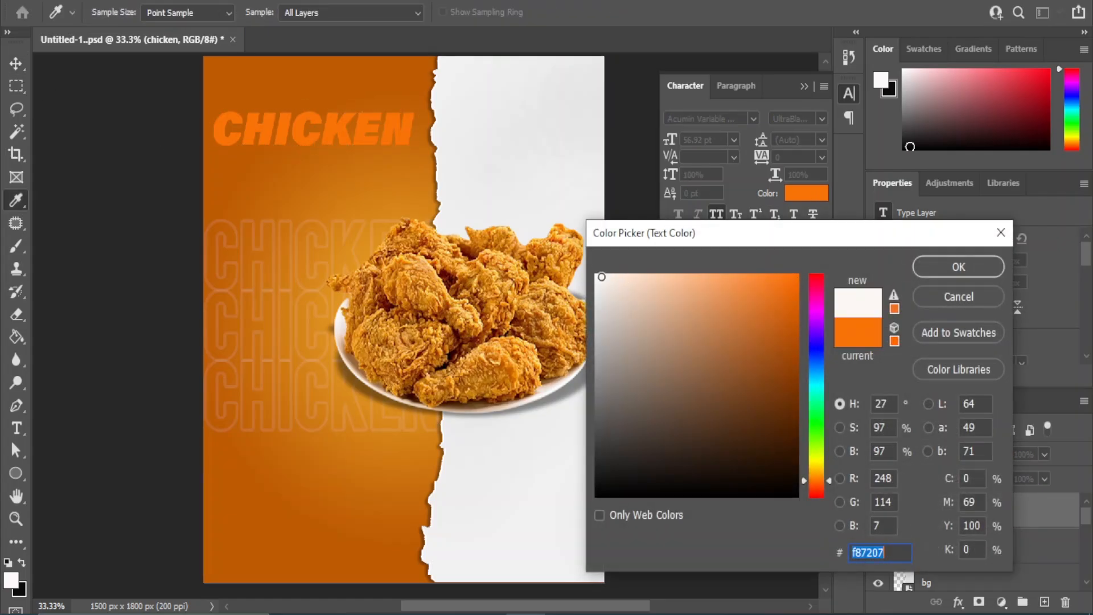
left_click(943, 269)
left_click(673, 401)
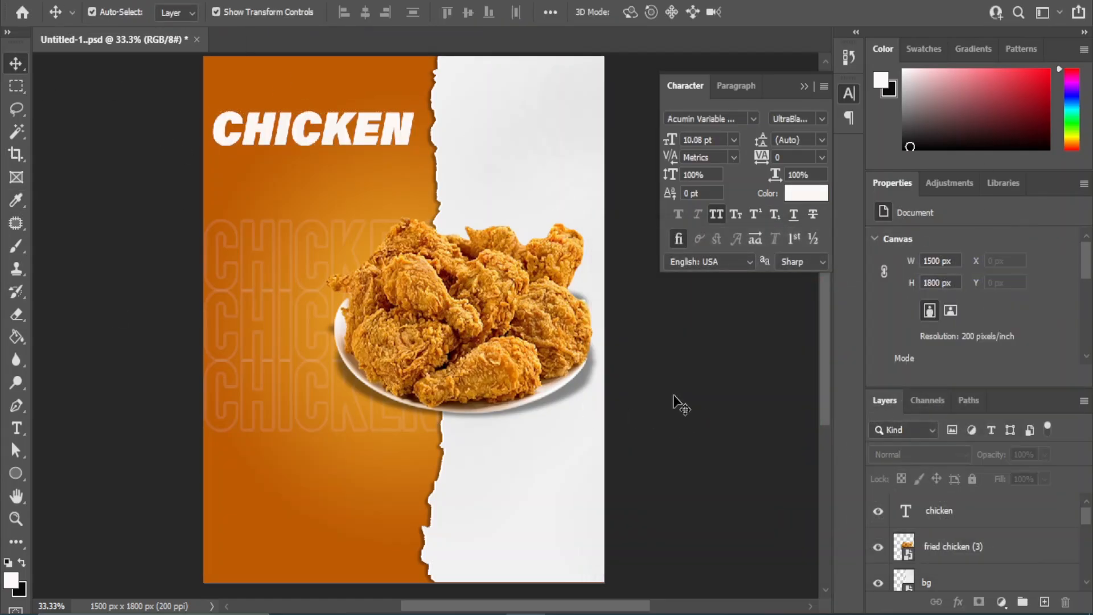
- Change the chicken headline's font style to ExtraCondensed UltraBlack Italic
left_click(284, 128)
left_click(753, 118)
left_click(753, 118)
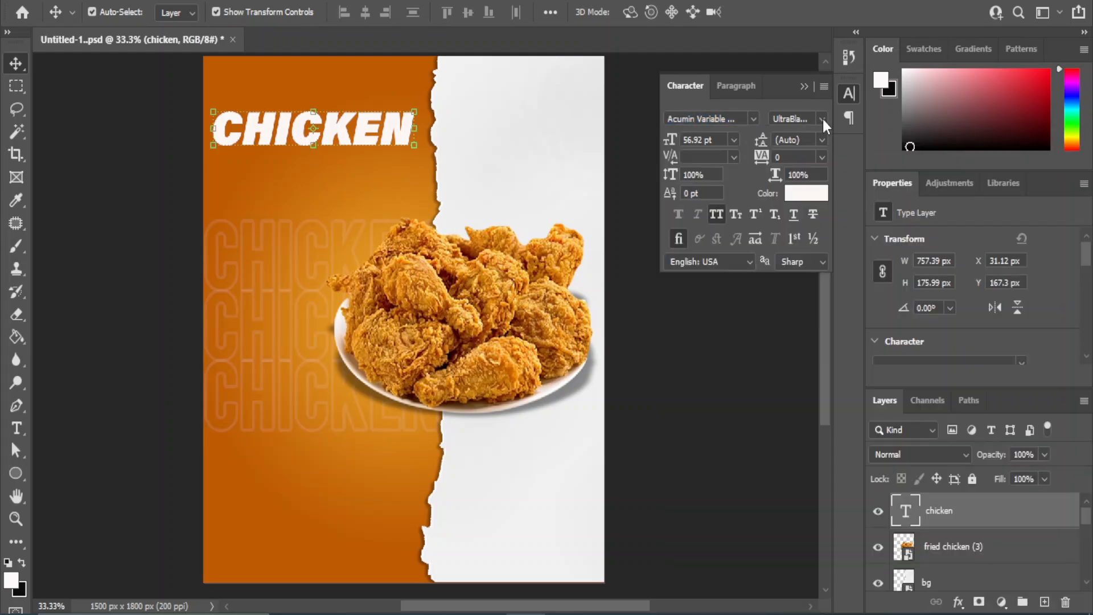
left_click(822, 119)
left_click(755, 398)
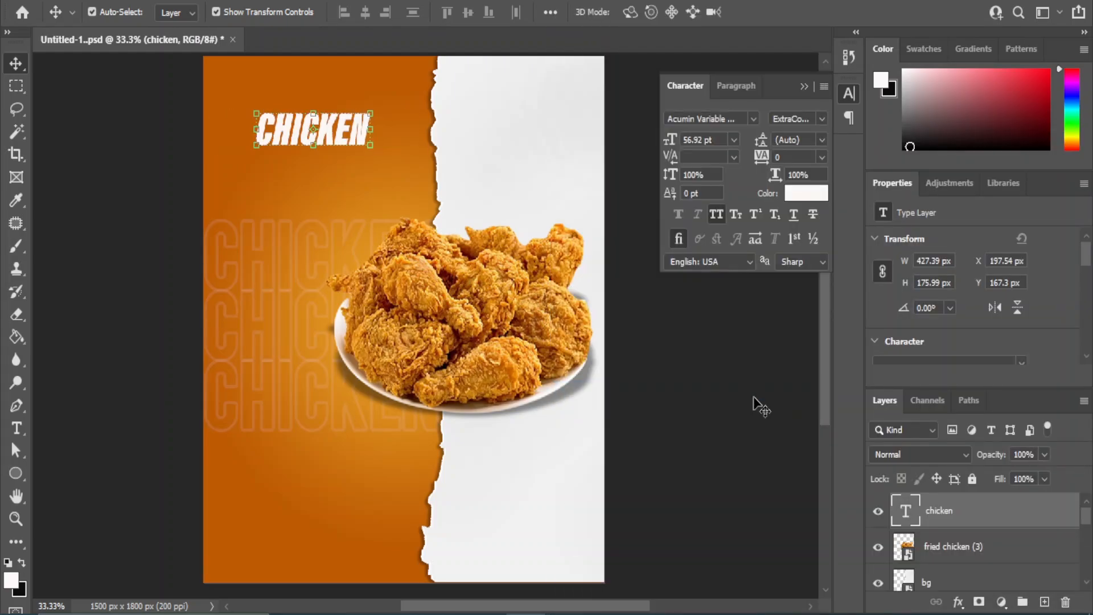
- Set the chicken headline to 72 pt, then enlarge it to about 143% across the width of the orange area
left_click(733, 140)
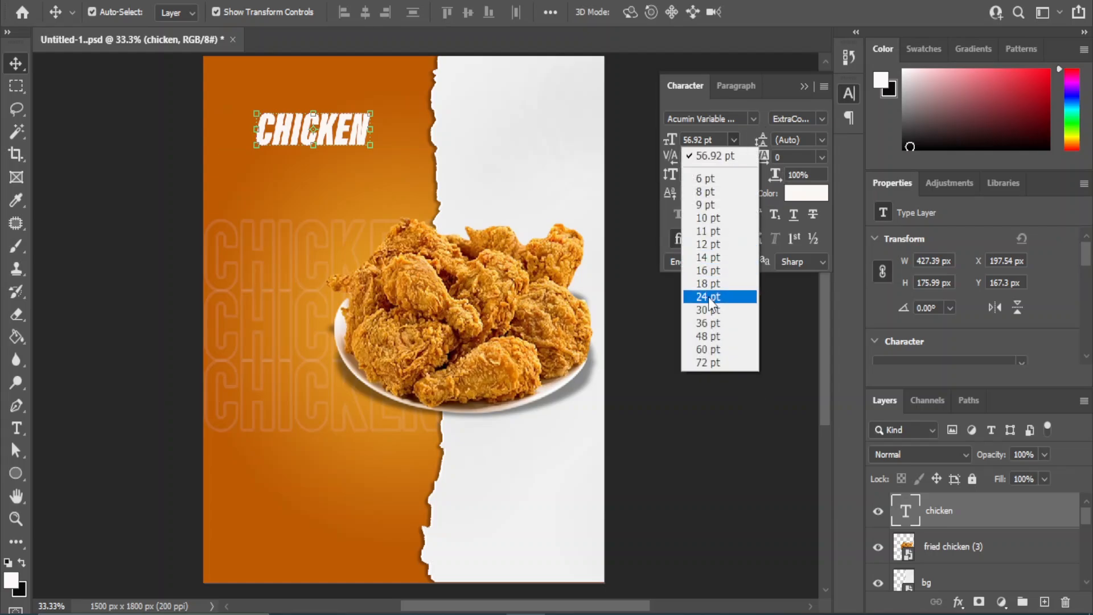
left_click(706, 362)
key("ctrl+t")
left_click_drag(390, 147, 422, 144)
left_click_drag(241, 176, 220, 203)
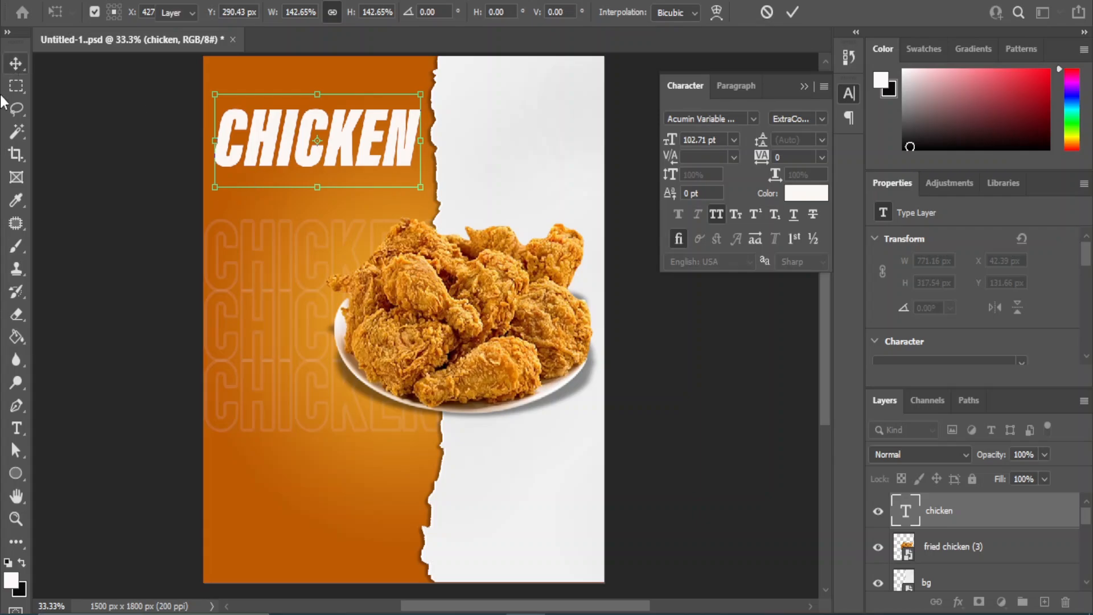
key("Return")
- Nudge the chicken headline down 50 px and deselect it
key("shift+Down")
key("shift+Down")
key("shift+Down")
key("shift+Down")
key("shift+Down")
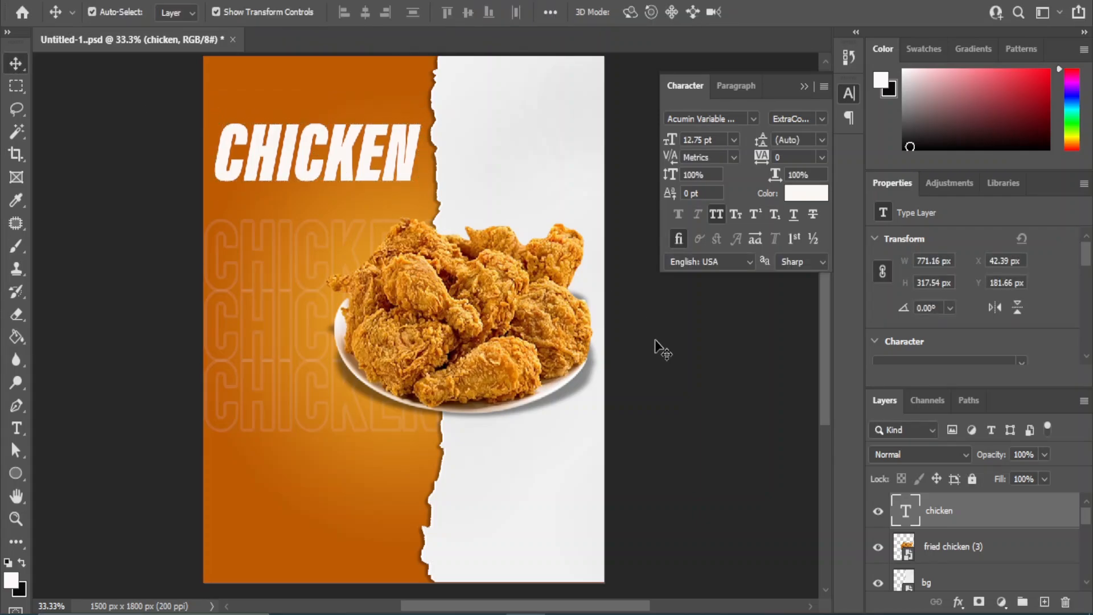
left_click(659, 348)
- Add a new text line reading "Fried" beside the chicken headline
left_click(16, 428)
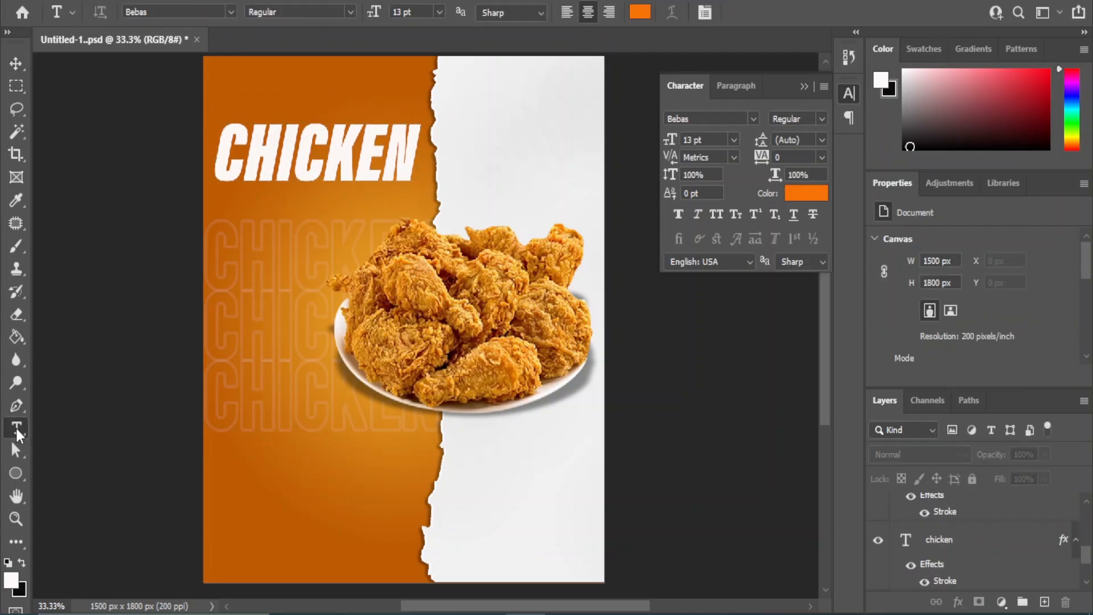
left_click(440, 147)
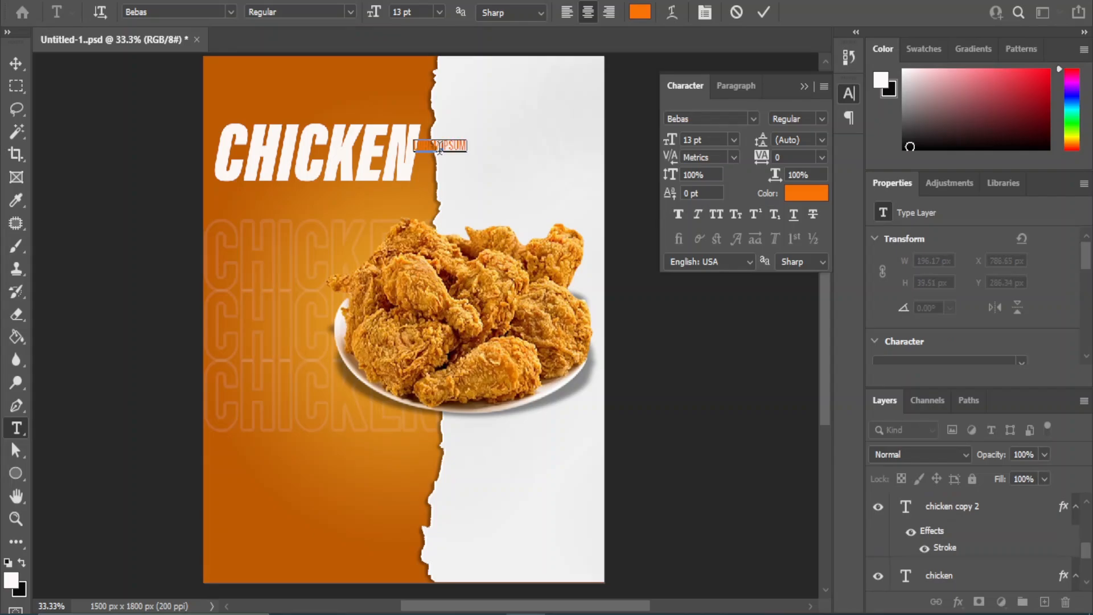
key("BackSpace")
left_click(16, 64)
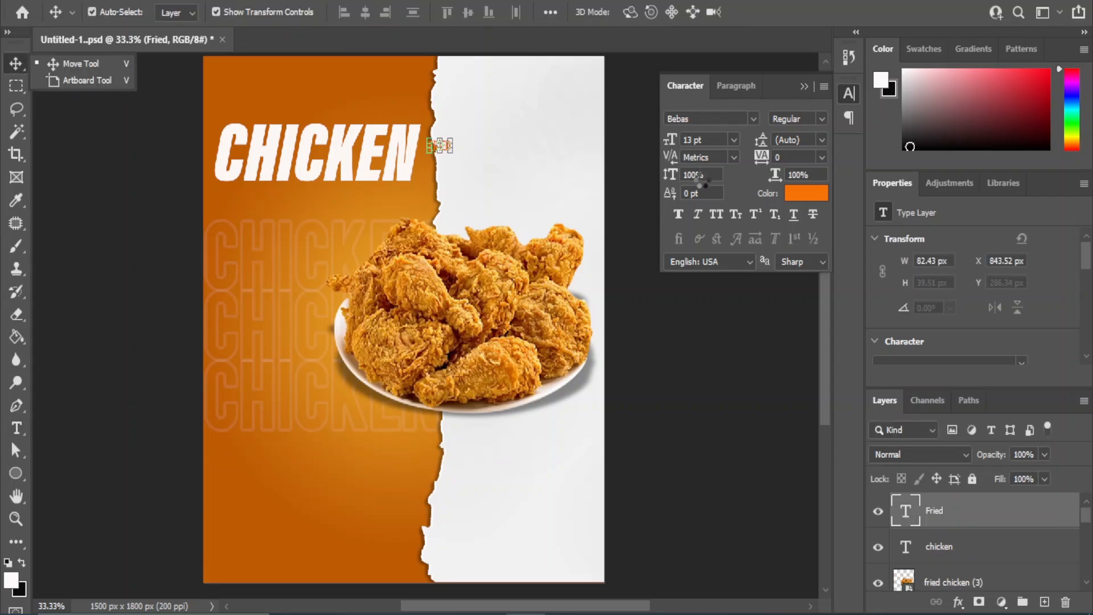
- Set the Fried text in Acumin Variable Concept Wide Bold Italic at 48 pt and place it above the chicken headline
left_click(706, 118)
type("acu")
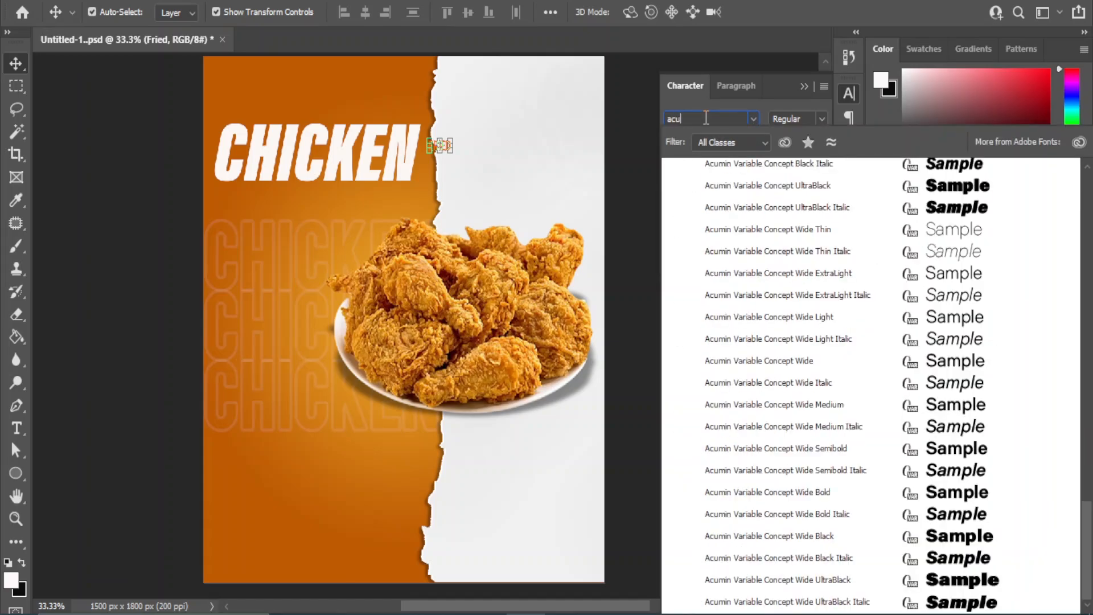
left_click(955, 520)
left_click(734, 139)
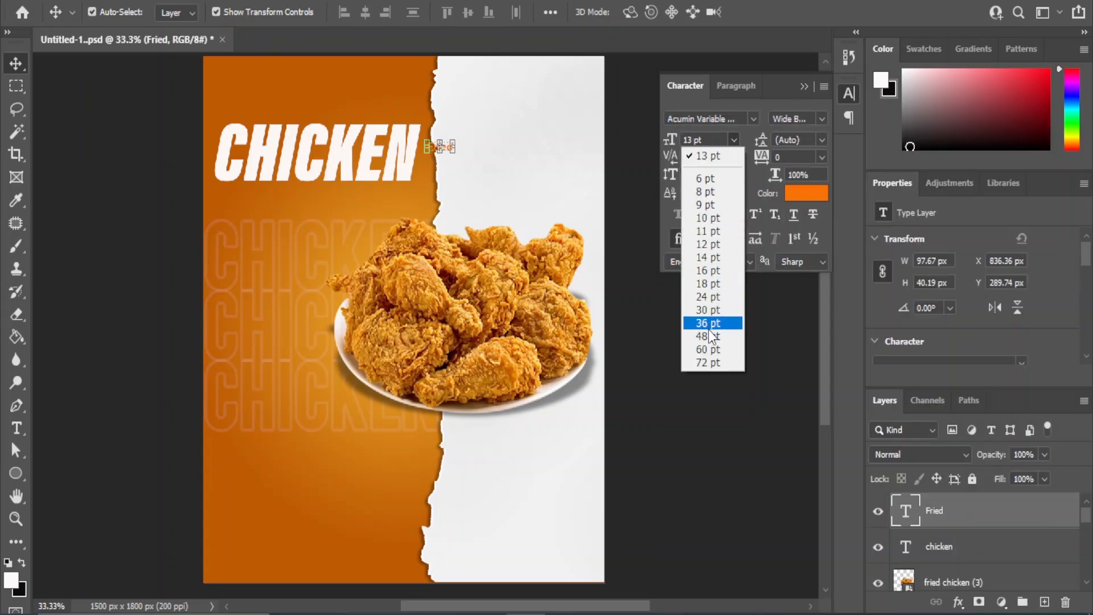
left_click(711, 336)
left_click(419, 137)
left_click_drag(419, 137, 273, 99)
- Change the Fried text to a Condensed italic style and set its size to 36 pt
left_click(754, 118)
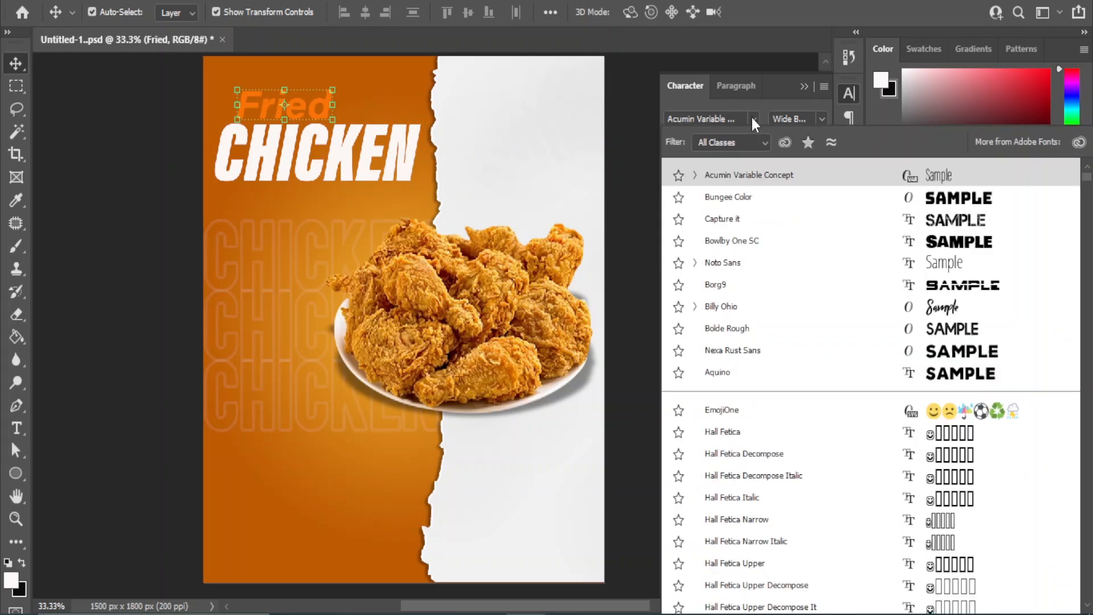
left_click(751, 118)
left_click(821, 118)
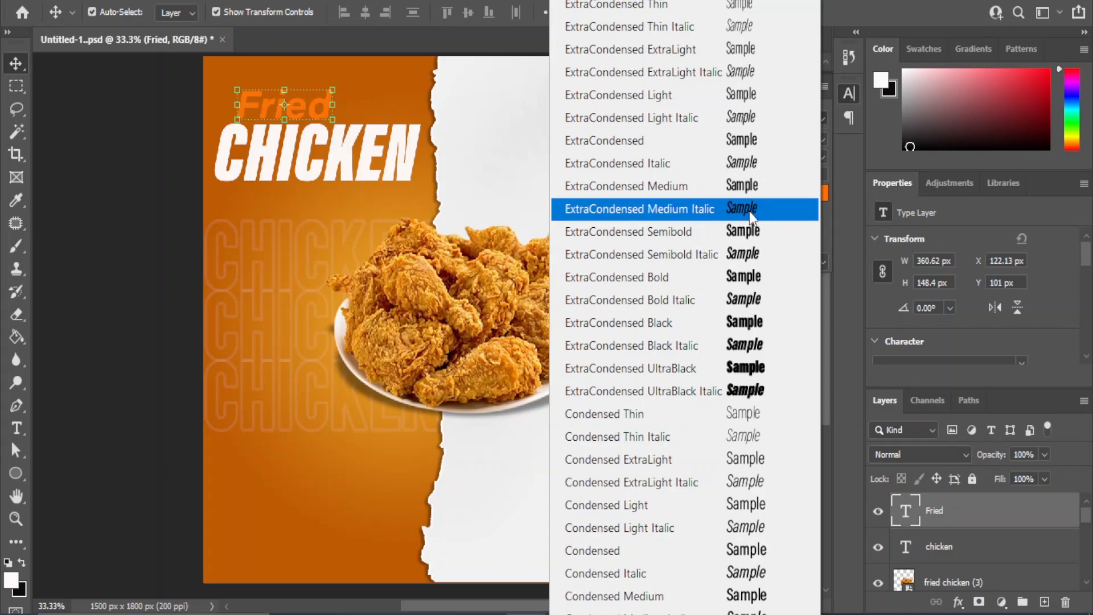
left_click(752, 601)
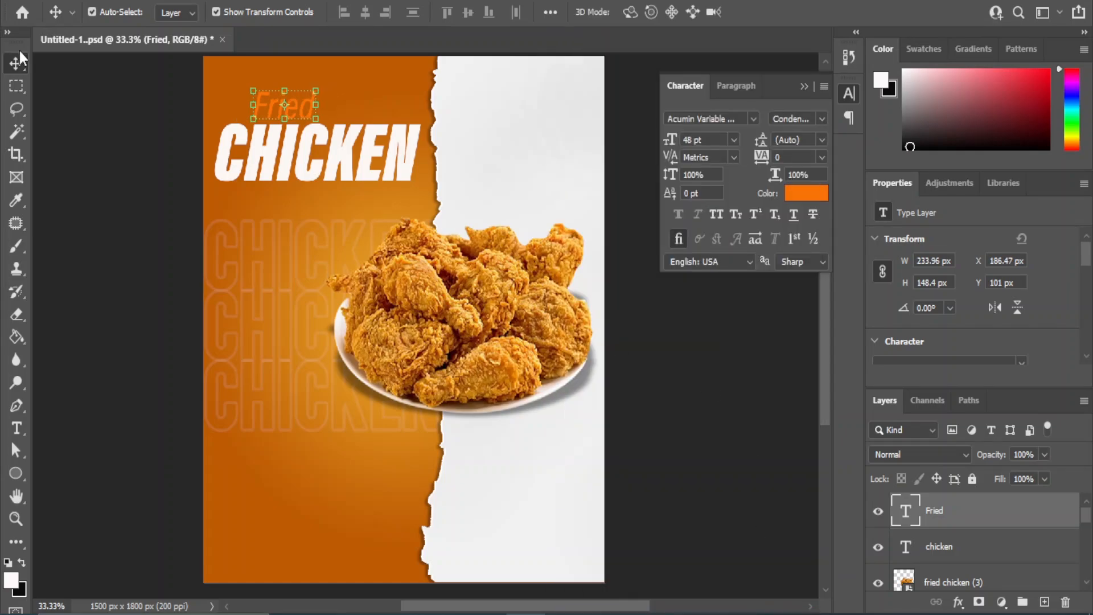
left_click(734, 140)
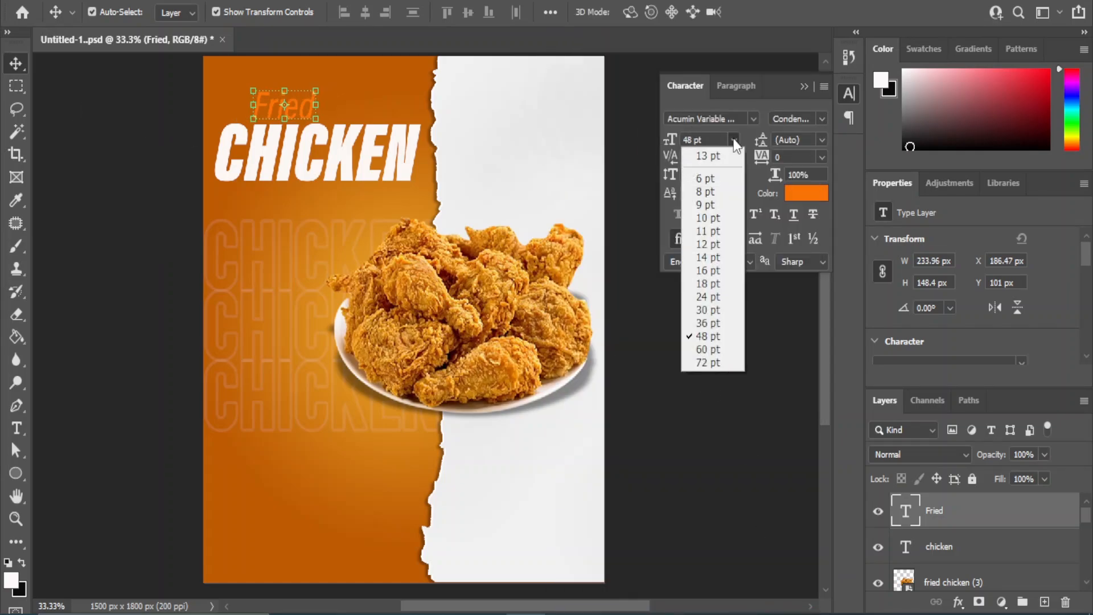
left_click(712, 327)
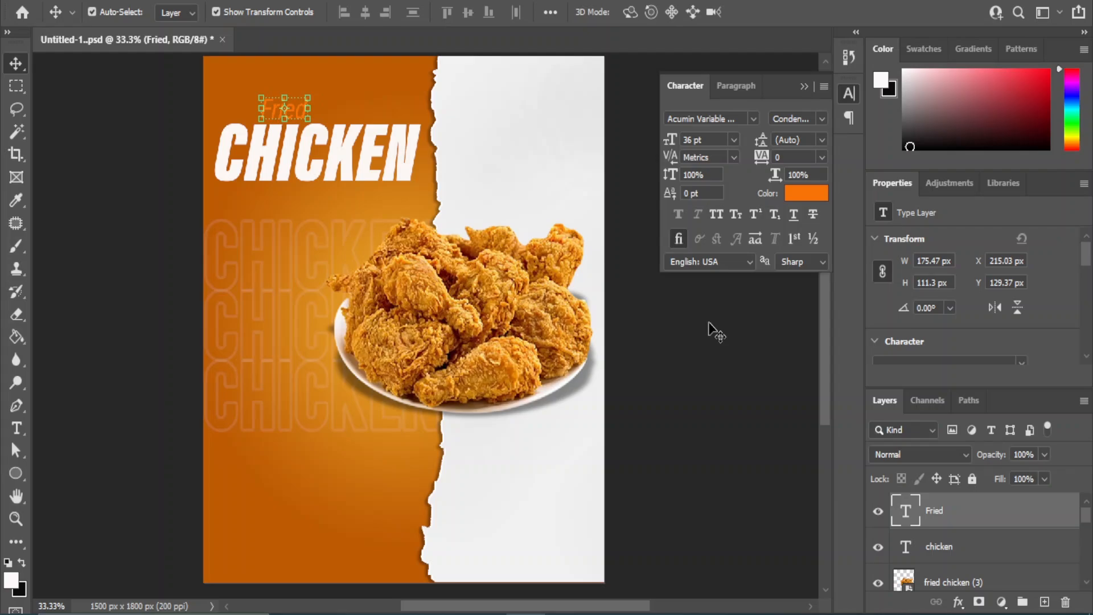
- Center the Fried text horizontally over the chicken headline
left_click(956, 563, "shift")
left_click(365, 12)
left_click(319, 117)
left_click(319, 117)
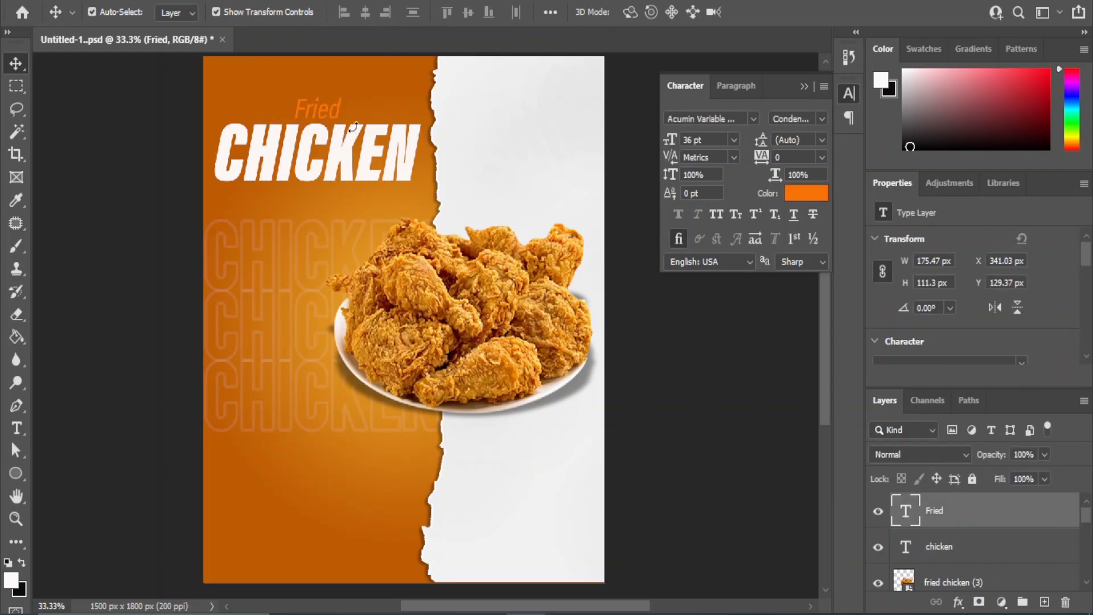
- Change the Fried text's color to near-white to match the headline
left_click(806, 193)
left_click(599, 276)
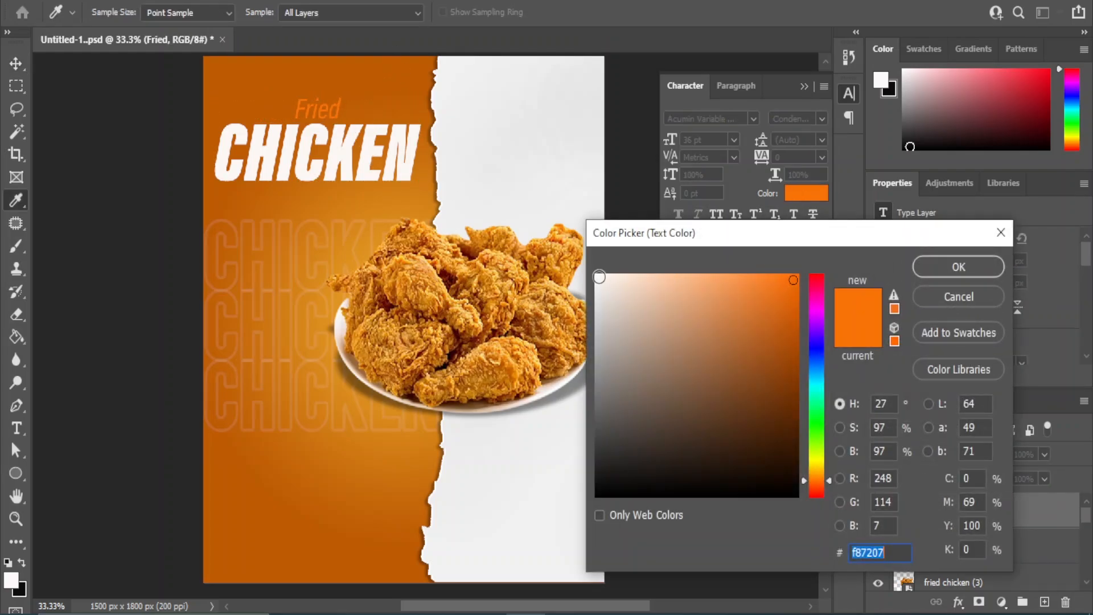
left_click(958, 266)
left_click(732, 385)
- Select the Fried and chicken text layers and shift both slightly upward together
left_click(962, 549)
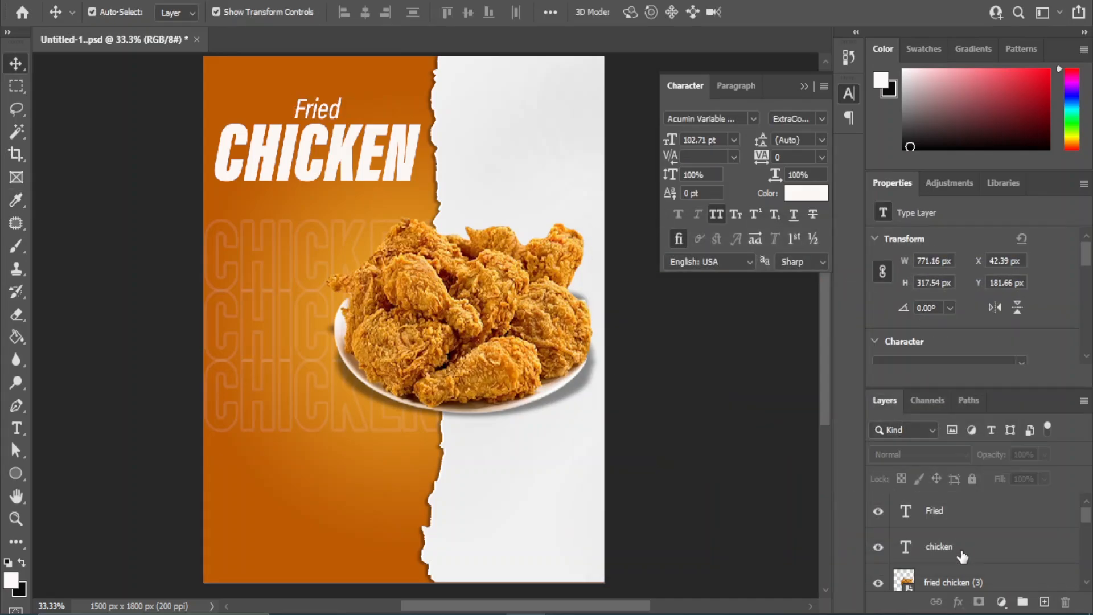
left_click(955, 515, "shift")
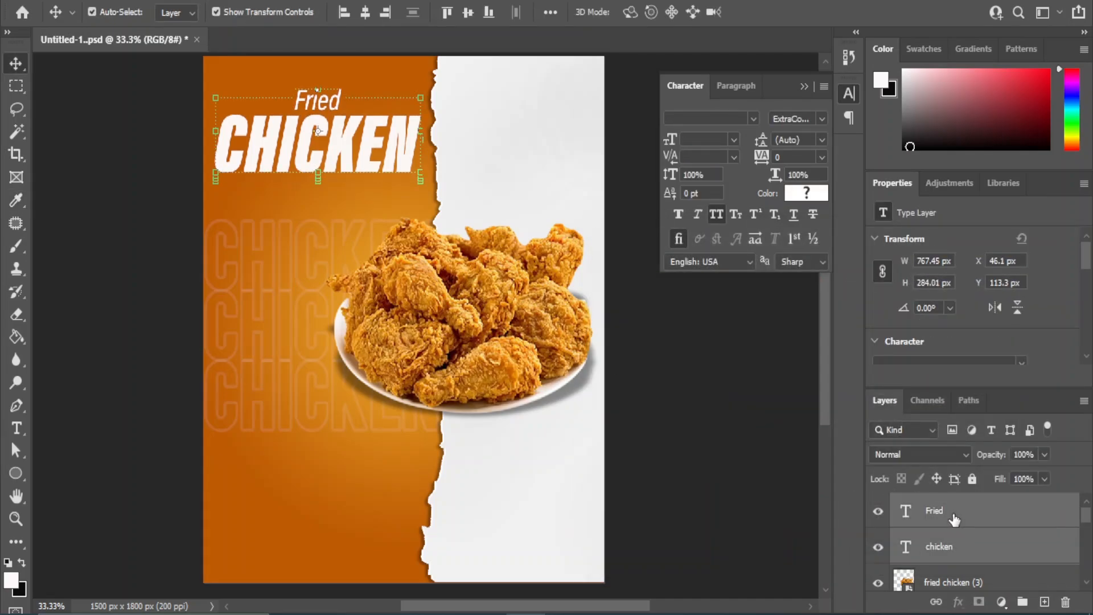
left_click(680, 362)
- Add a new white text line reading "Limited Offer" below the chicken headline
left_click(16, 428)
left_click(68, 428)
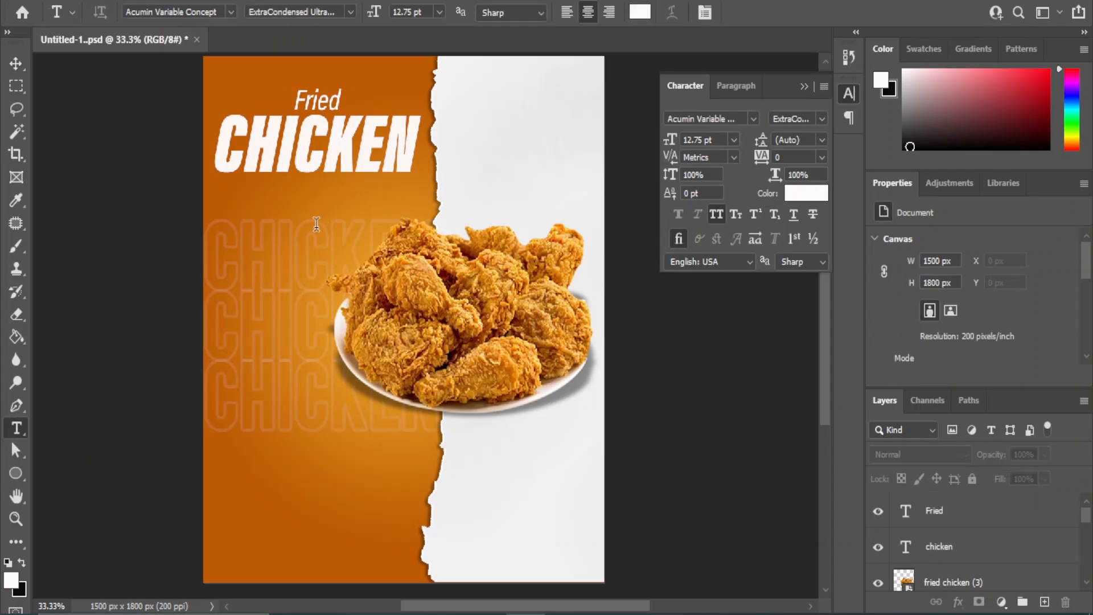
left_click(295, 215)
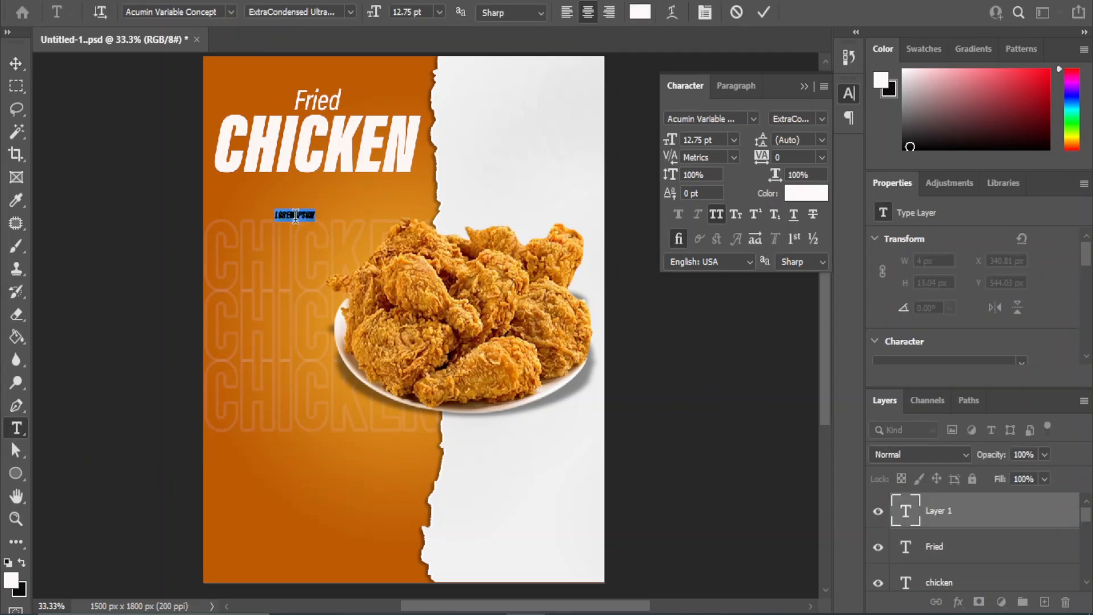
key("BackSpace")
left_click(16, 63)
- Set the Limited Offer text to 30 pt and place it directly under the chicken headline
left_click(734, 139)
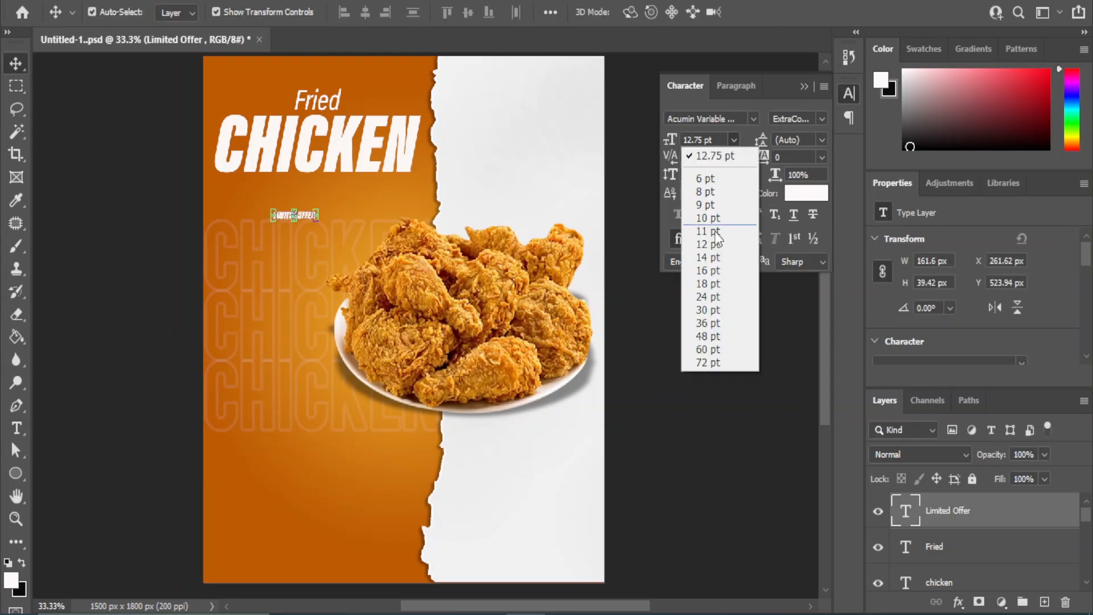
left_click(706, 314)
left_click(721, 380)
left_click_drag(297, 214, 325, 189)
- Try ExtraCondensed Medium Italic on the Limited Offer text, then settle on the ExtraCondensed Semibold style
left_click(822, 119)
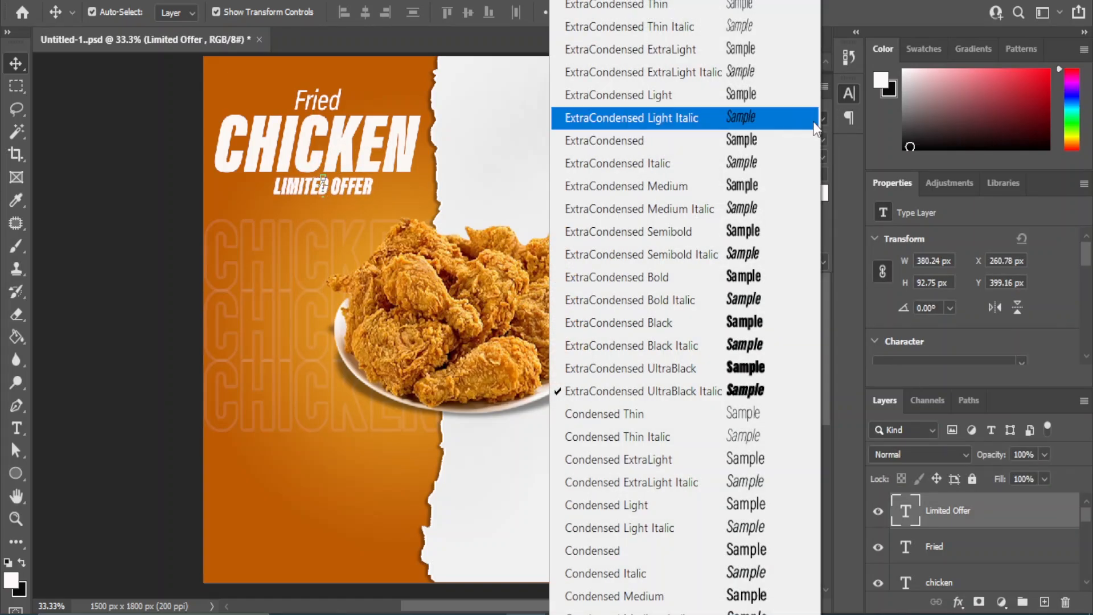
left_click(740, 211)
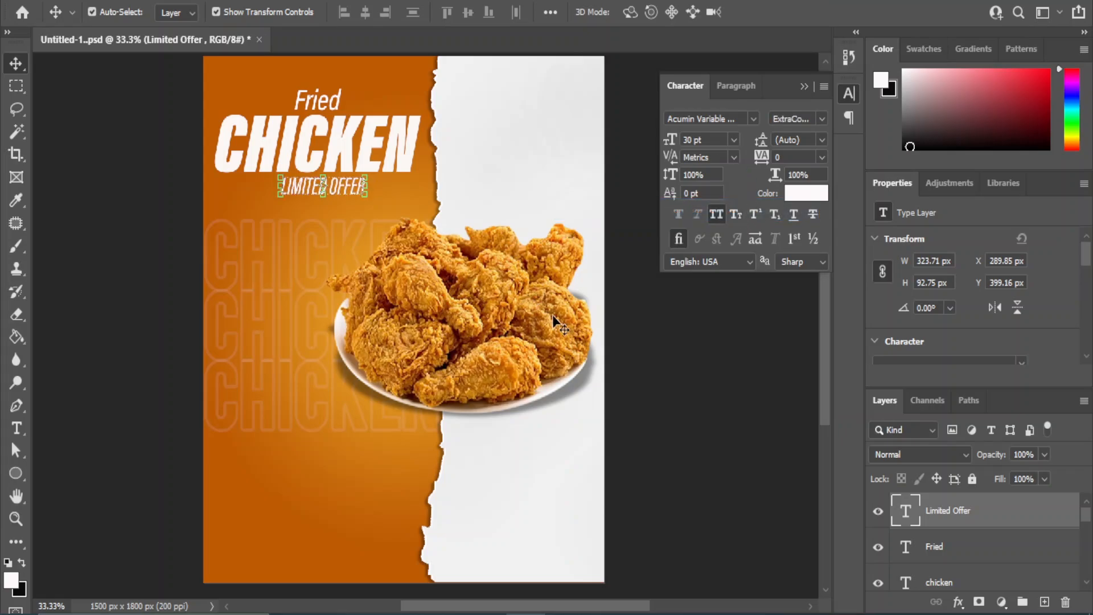
left_click(821, 119)
left_click(756, 232)
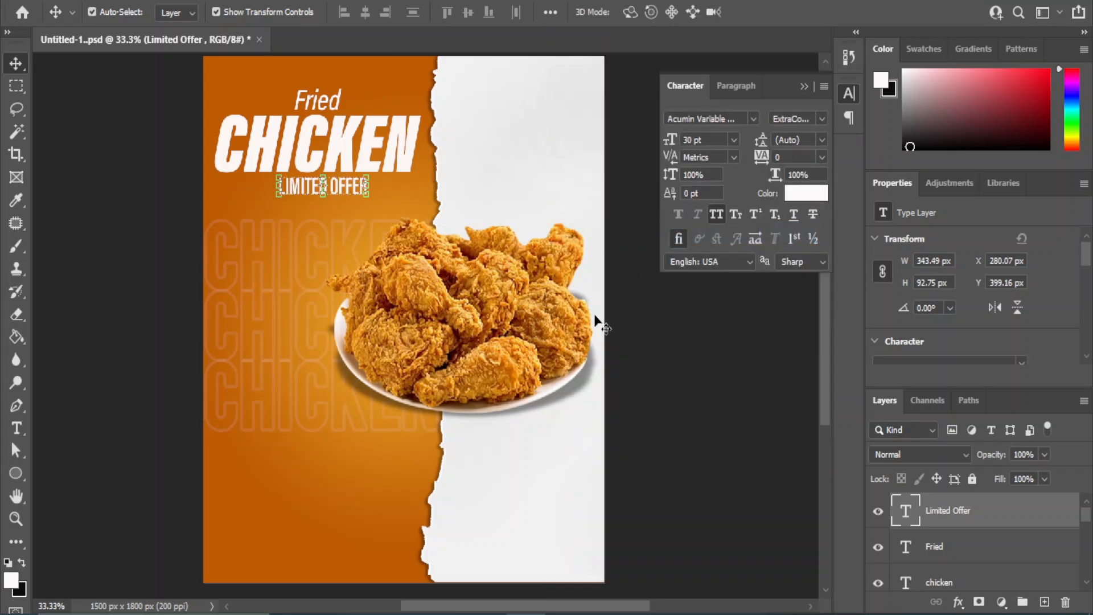
- Turn off all caps for the Limited Offer text and set its size to 26 pt
key("ctrl+shift+k")
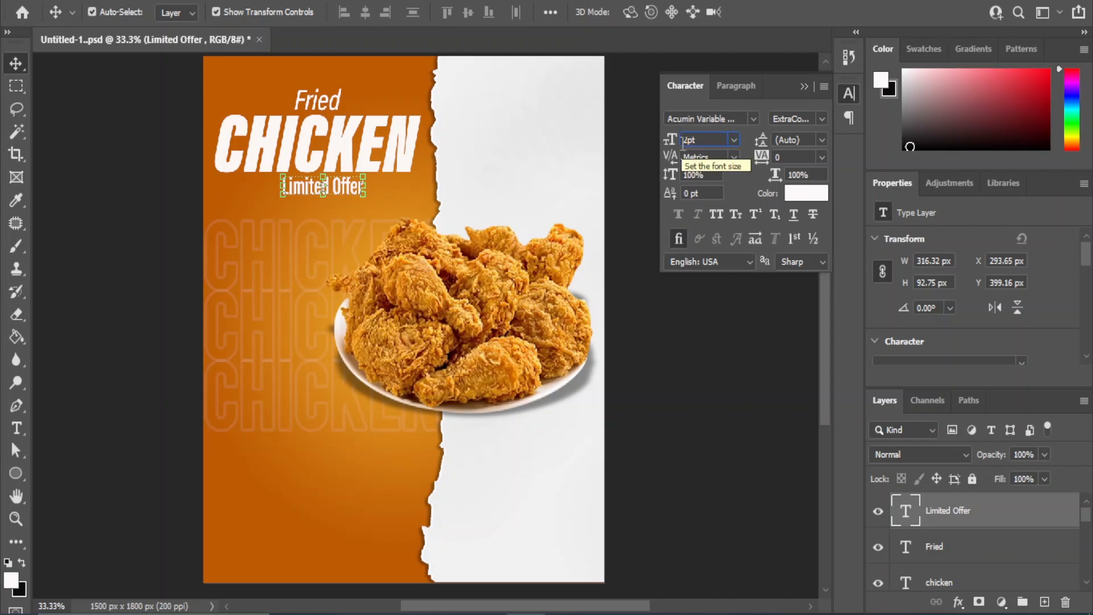
type("26")
key("Return")
left_click(719, 398)
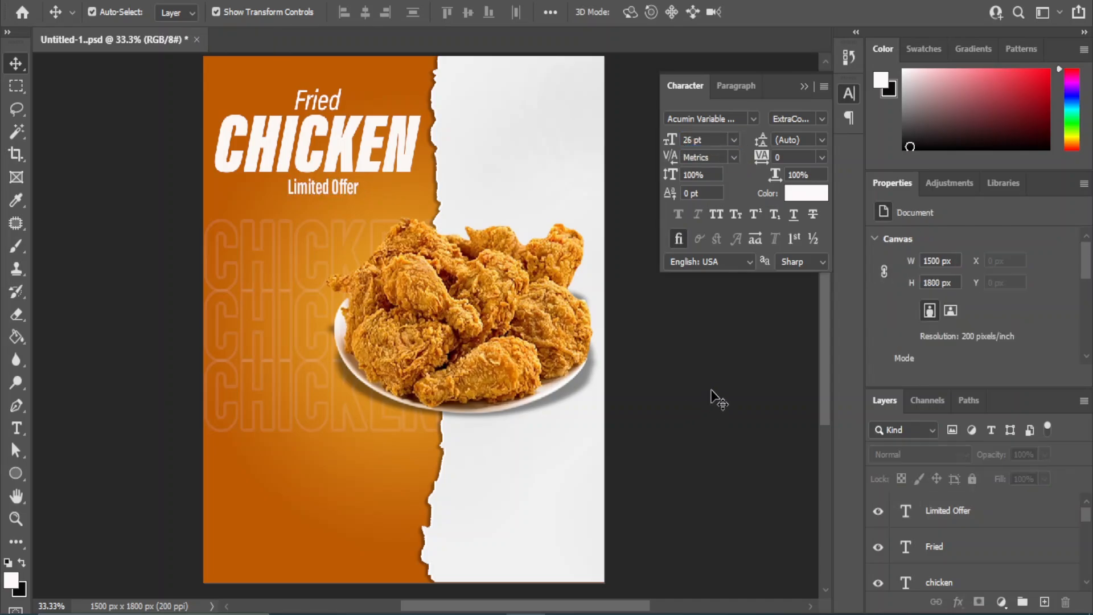
- Draw a rectangle about 320 by 85 px over the Limited Offer text
left_click(325, 190)
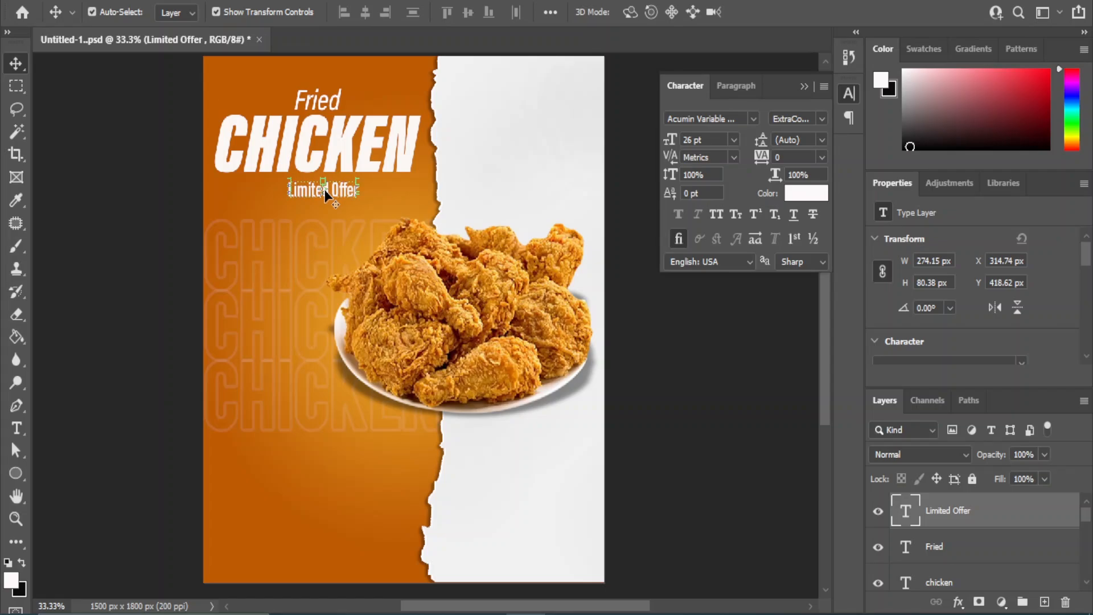
left_click(665, 378)
left_click_drag(16, 473, 103, 474)
left_click_drag(281, 181, 366, 205)
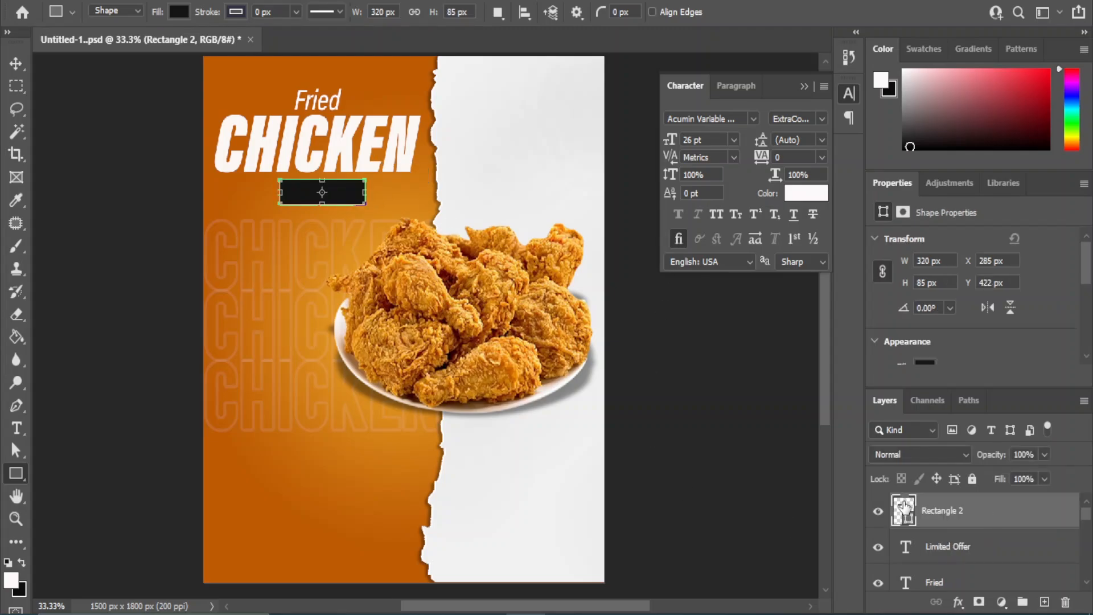
- Fill the rectangle with the off-white sampled from the torn paper and place its layer beneath the Limited Offer text
double_click(905, 507)
left_click(447, 166)
left_click(936, 270)
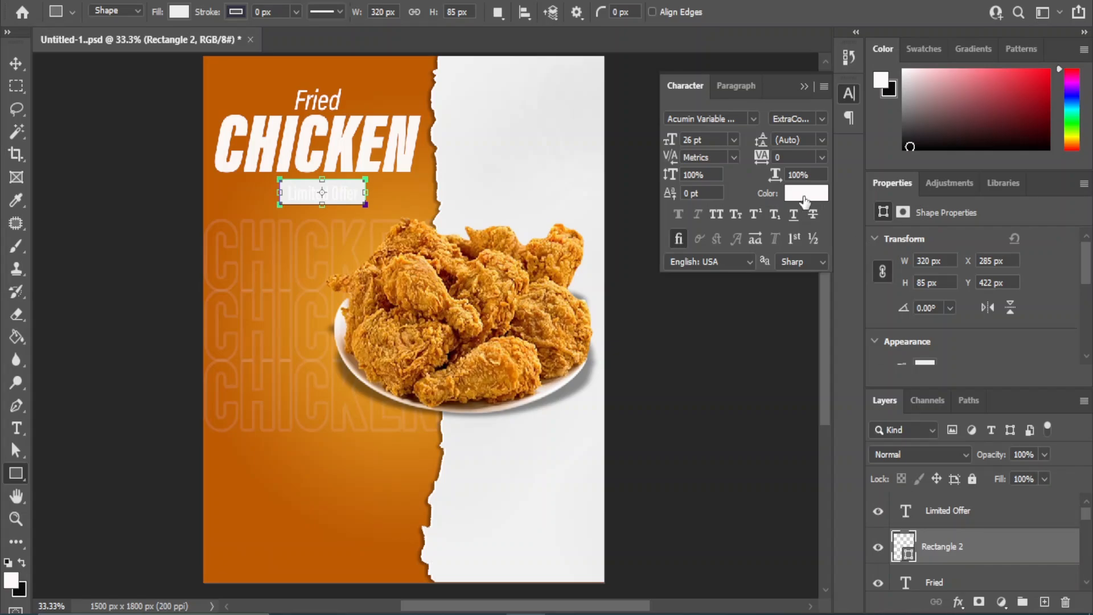
- Recolour the Limited Offer text with the dark orange sampled from the bottom of the poster background
left_click(966, 515)
left_click(806, 194)
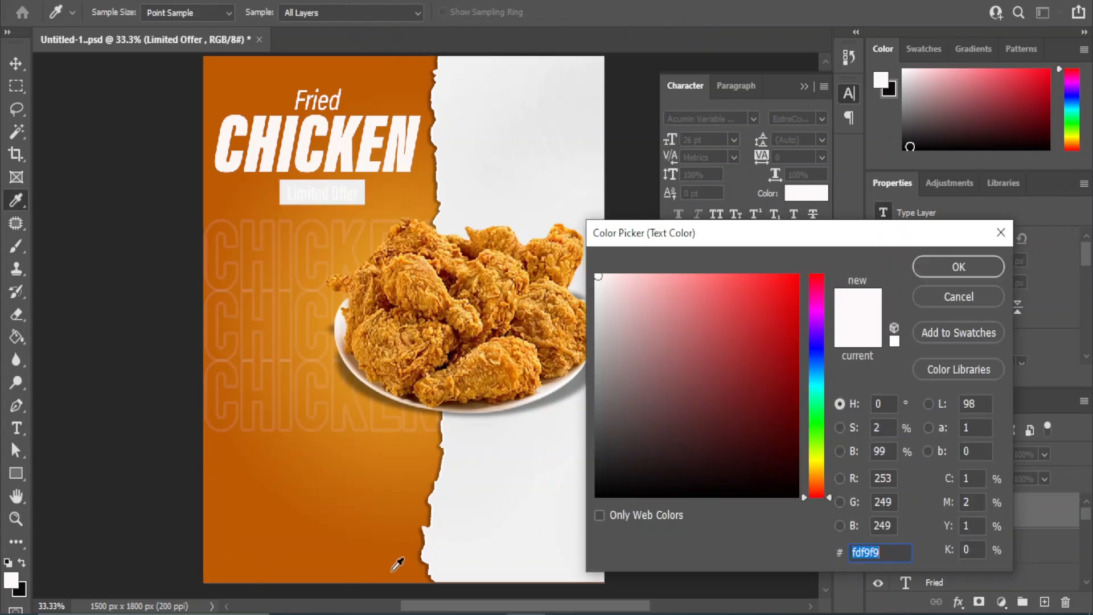
left_click(398, 566)
left_click(941, 258)
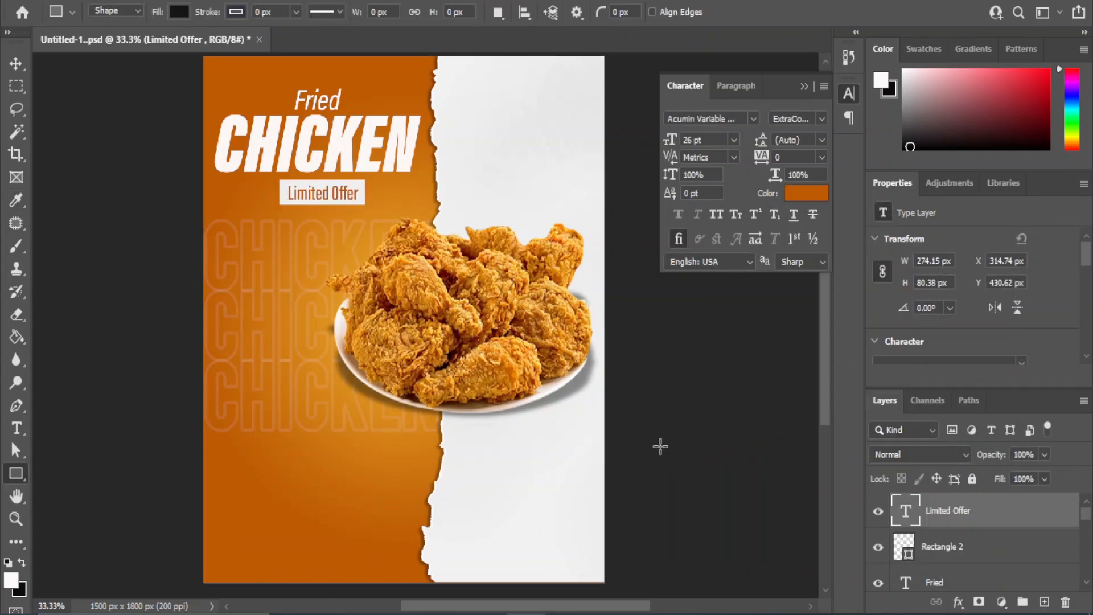
- Skew the rectangle behind Limited Offer into a slanted banner by shifting its upper-right corner outward right and its lower-left corner outward left
left_click(16, 64)
left_click(937, 548)
left_click(58, 1)
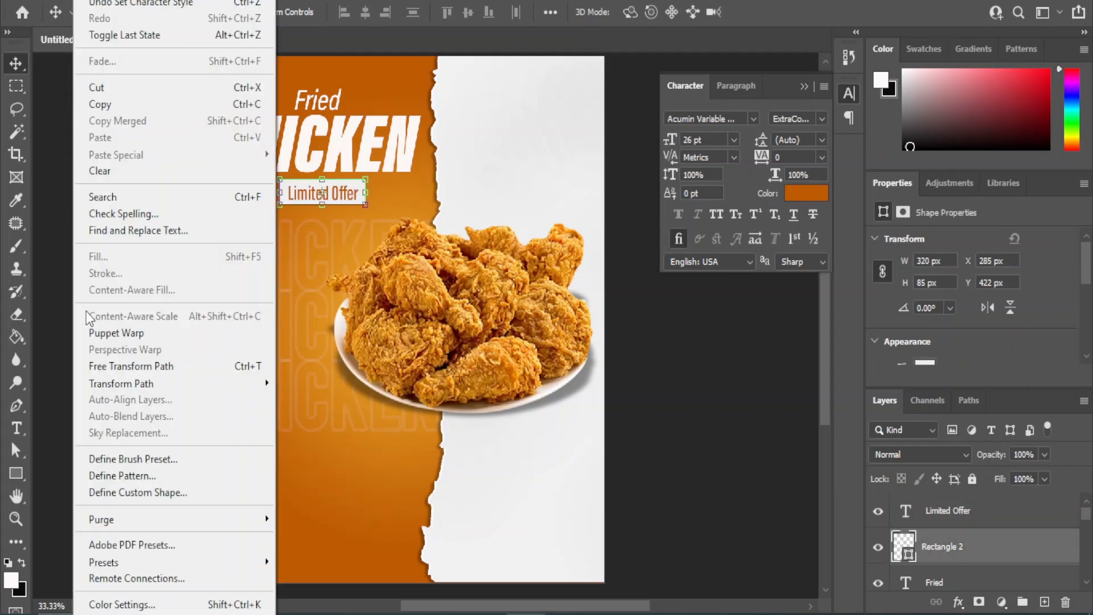
mouse_move(158, 384)
left_click(319, 144)
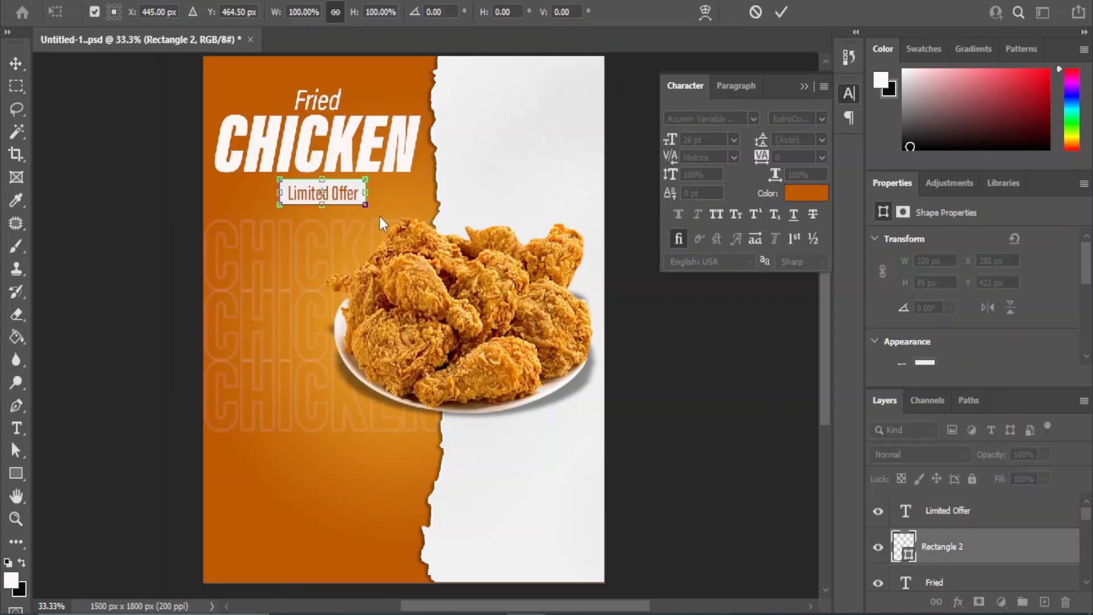
left_click_drag(366, 178, 377, 179)
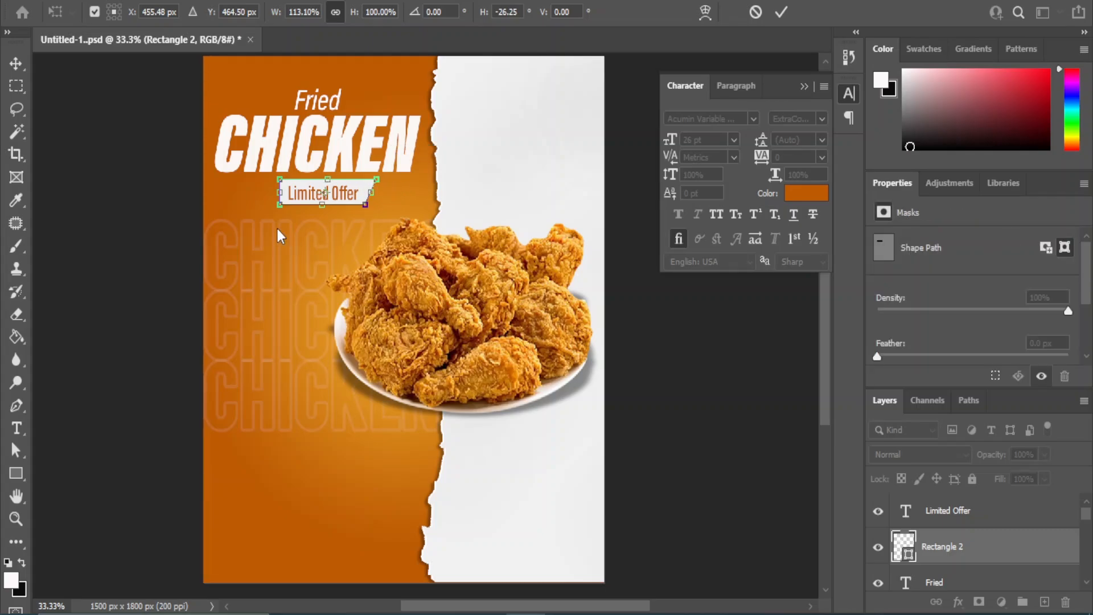
left_click_drag(279, 204, 270, 205)
left_click(16, 65)
left_click(784, 424)
- Align the Limited Offer, banner, Fried and chicken layers on their horizontal centres and nudge them slightly upward together
scroll(946, 511, "up", 1)
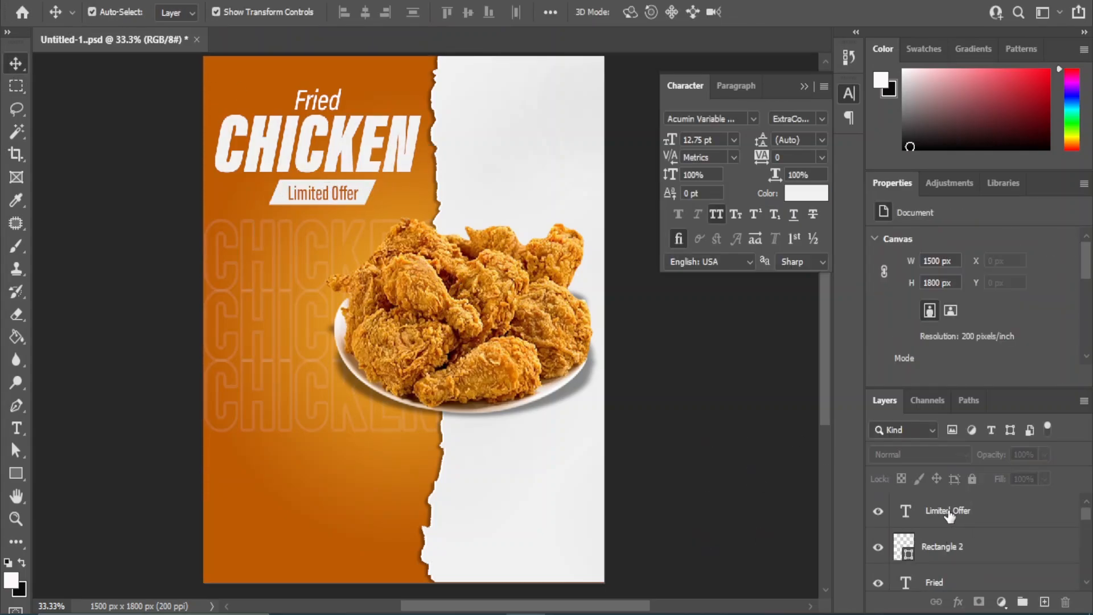
left_click(947, 510)
scroll(951, 547, "down", 2)
left_click(942, 548, "shift")
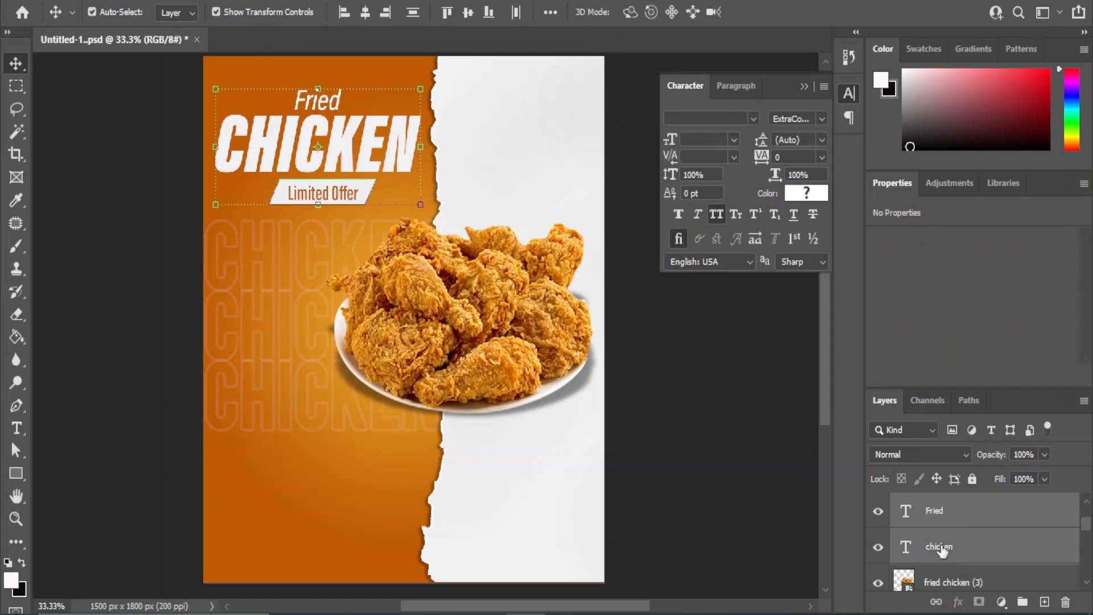
left_click(366, 14)
key("shift+Up")
key("shift+Up")
key("shift+Up")
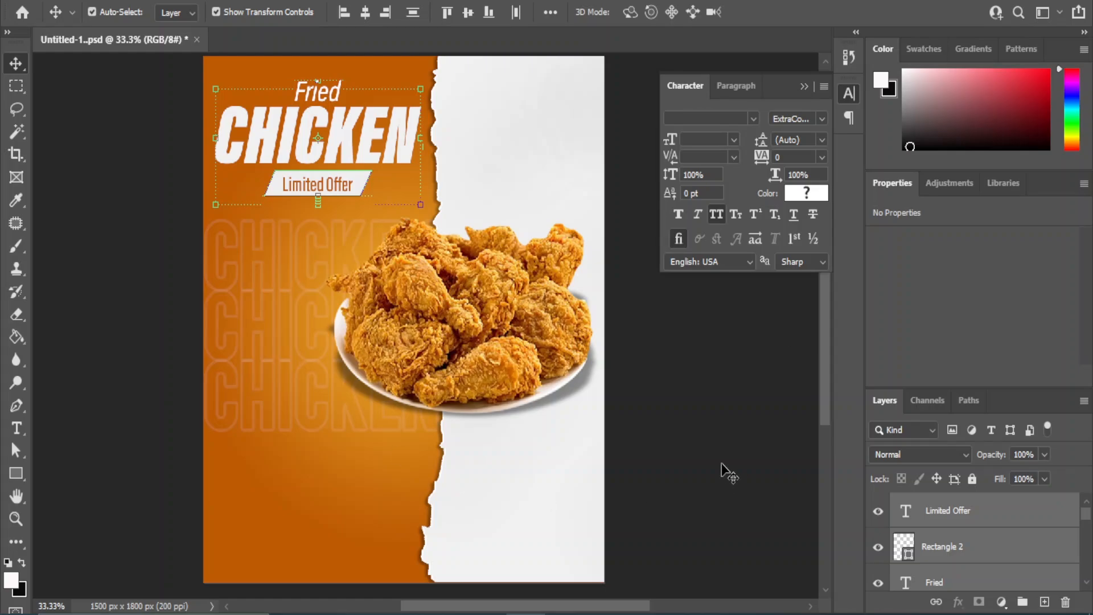
left_click(719, 443)
- Skew the Limited Offer, banner, Fried and chicken layers together vertically by about -7.34° so the headline rises to the right
left_click(1002, 519)
scroll(988, 539, "down", 2)
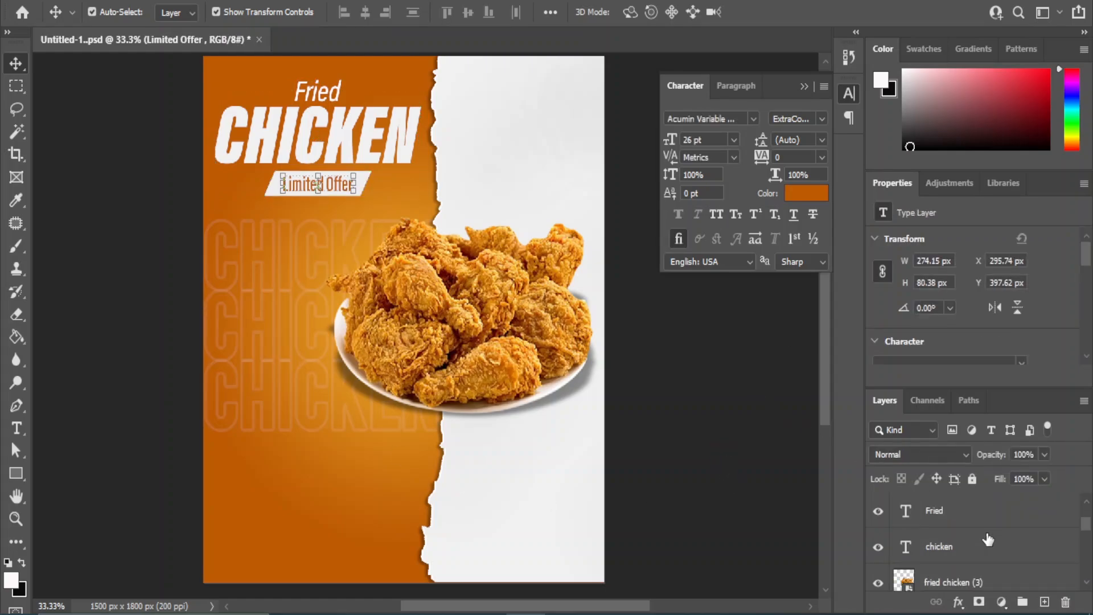
left_click(944, 556, "shift")
key("alt+e")
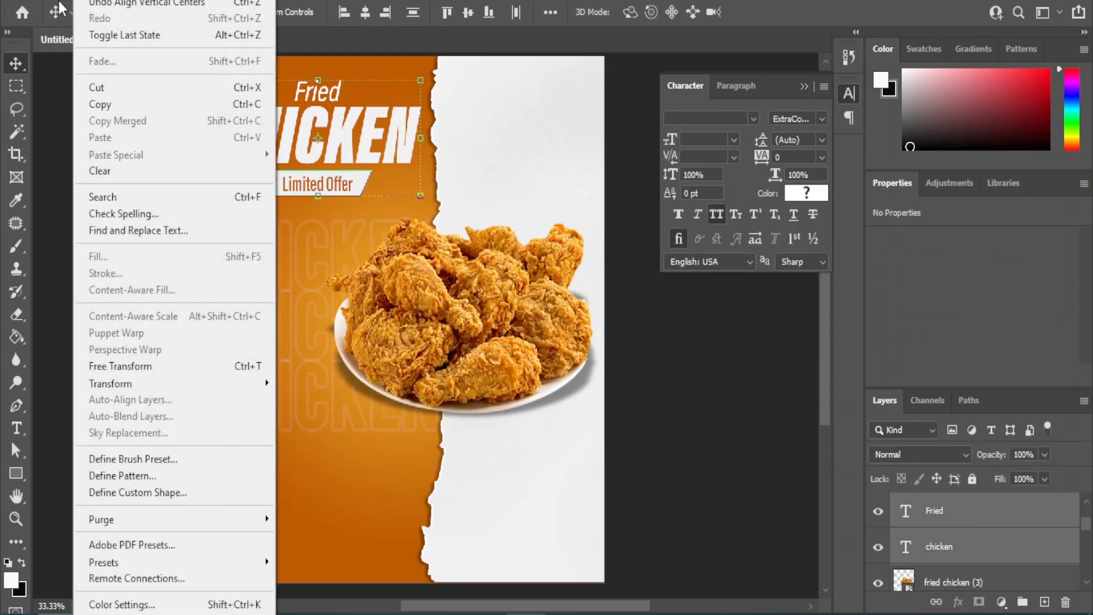
mouse_move(142, 383)
left_click(299, 127)
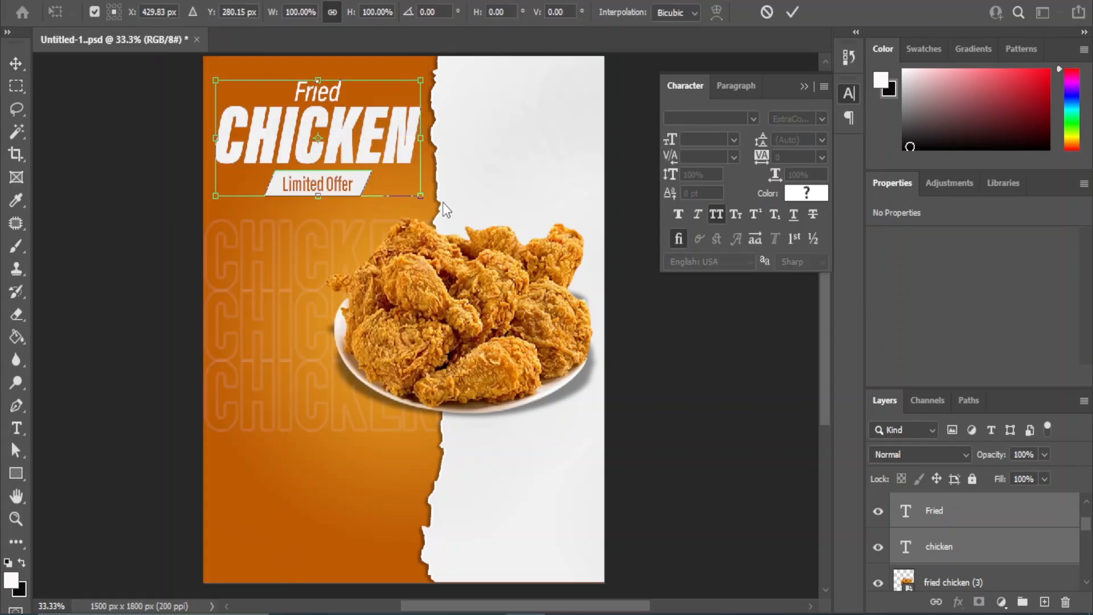
left_click_drag(422, 199, 432, 171)
- Shift the skewed headline group slightly down and left within the orange area and apply the transform
left_click_drag(276, 110, 272, 128)
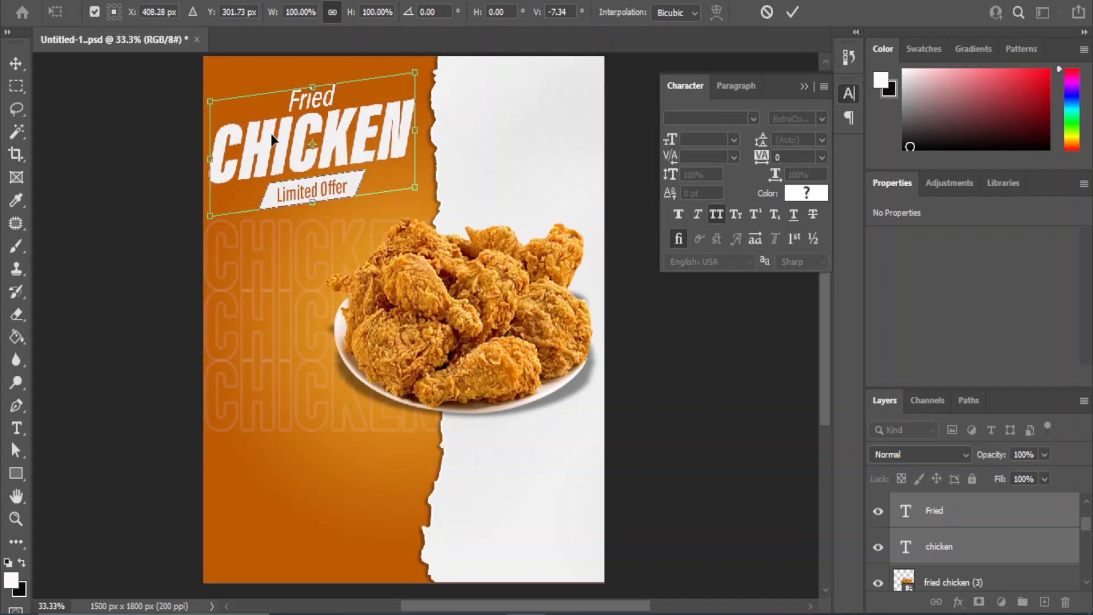
key("shift+Down")
key("shift+Down")
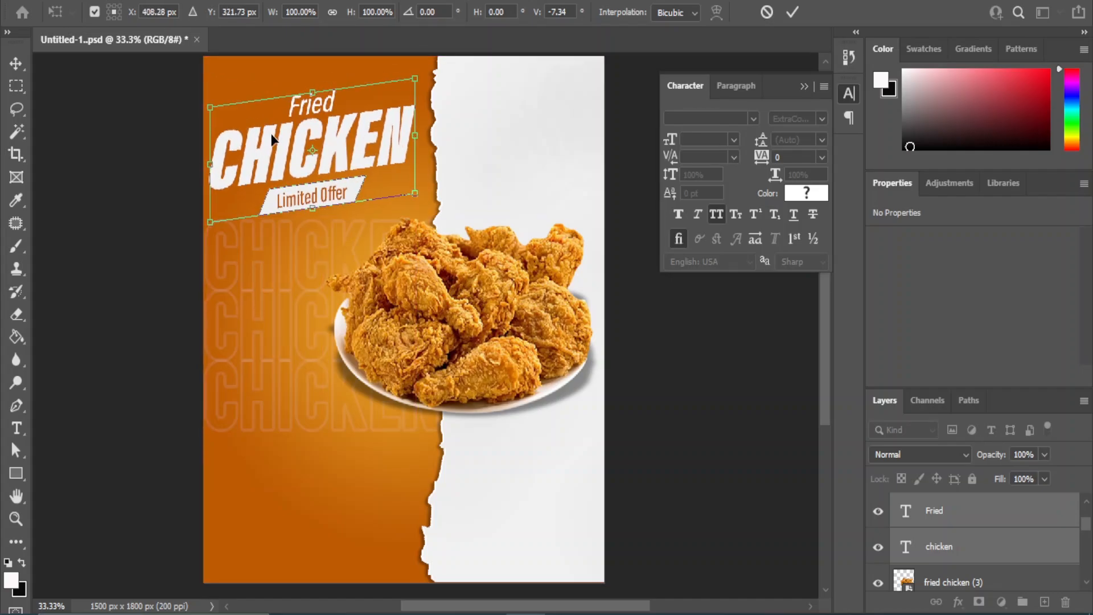
left_click(16, 64)
left_click(691, 394)
- Add a "30%" text on the white paper below the plate in the ExtraCondensed UltraBlack Italic style
key("alt+period")
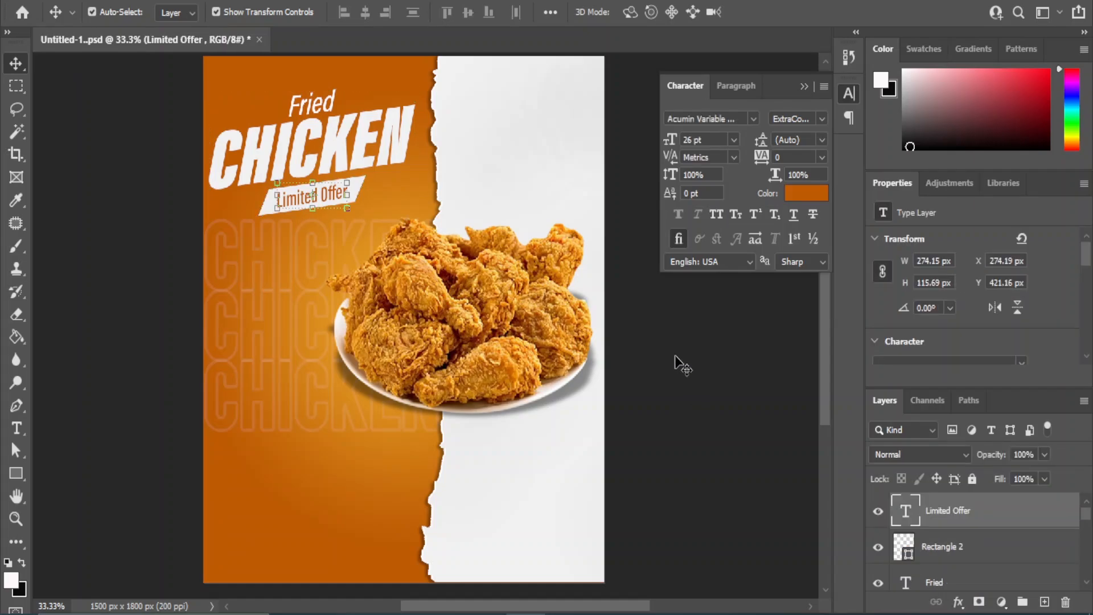
left_click(16, 429)
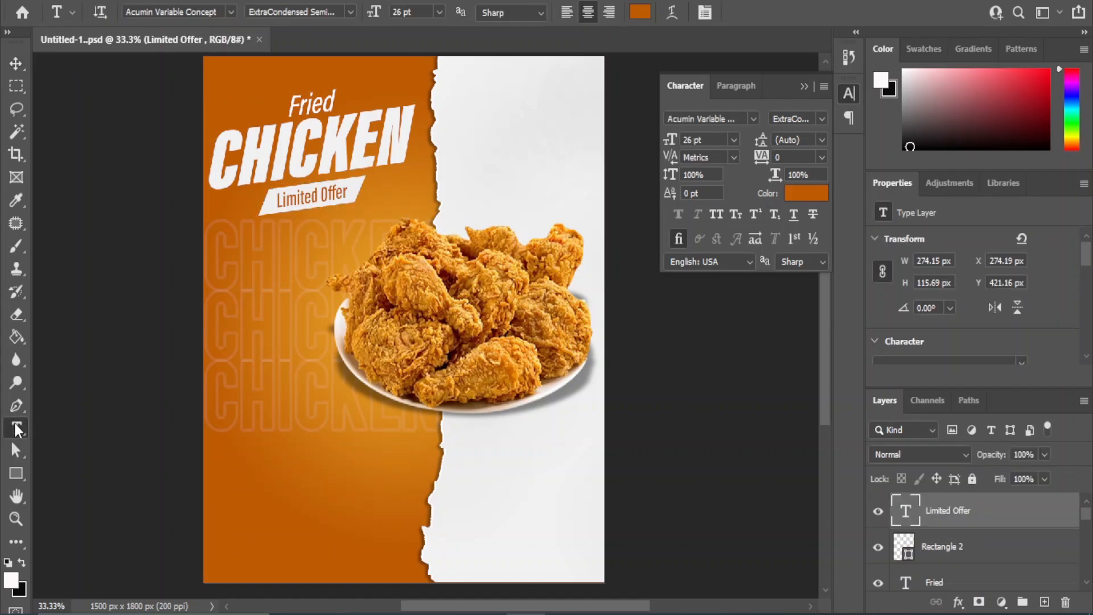
left_click(485, 483)
type("30%")
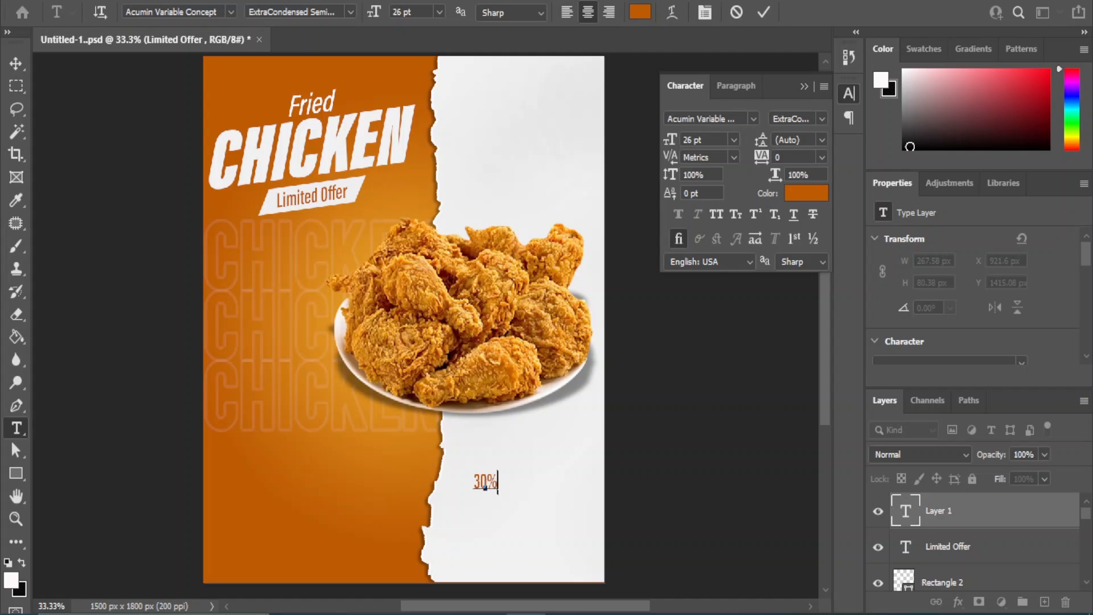
left_click(16, 64)
left_click(822, 118)
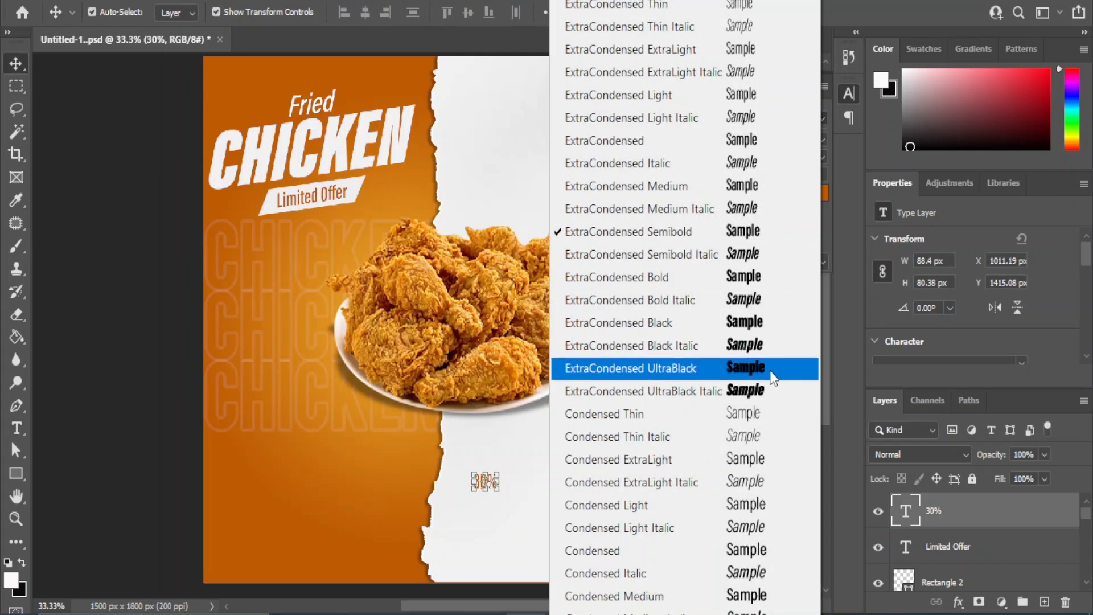
left_click(755, 393)
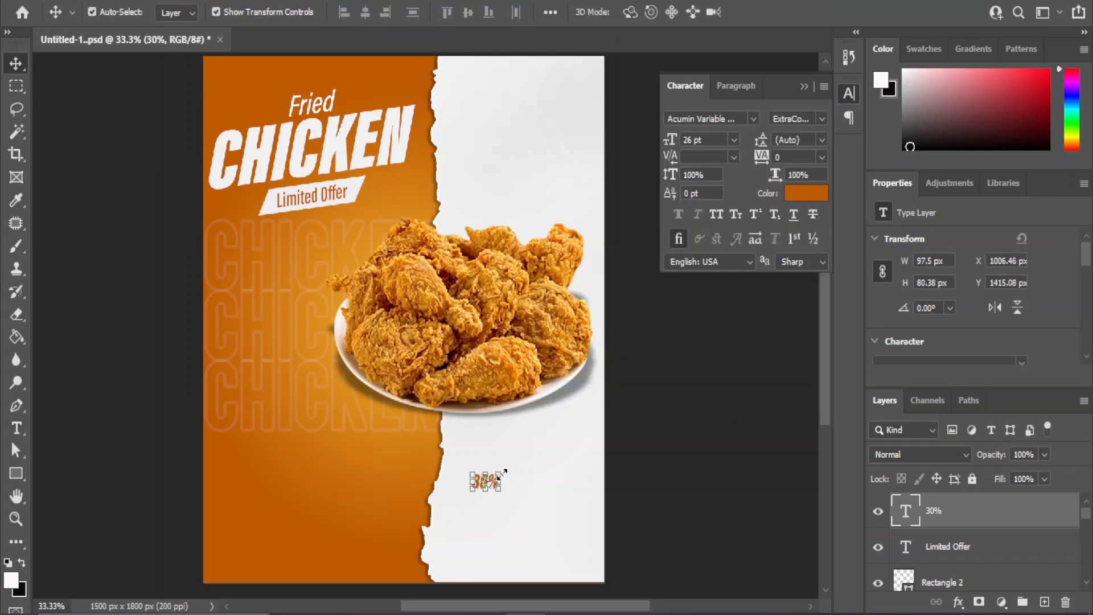
- Enlarge the 30% text to about 58 pt and move it just below the right part of the plate
key("ctrl+t")
left_click_drag(504, 464, 535, 437)
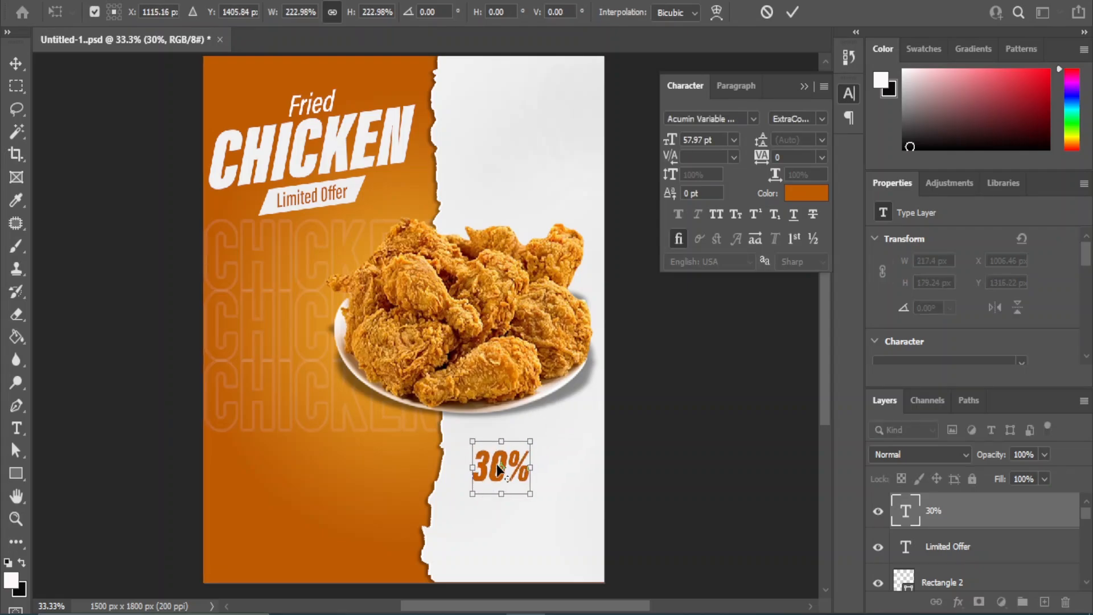
left_click(16, 63)
left_click_drag(486, 466, 518, 441)
left_click(665, 455)
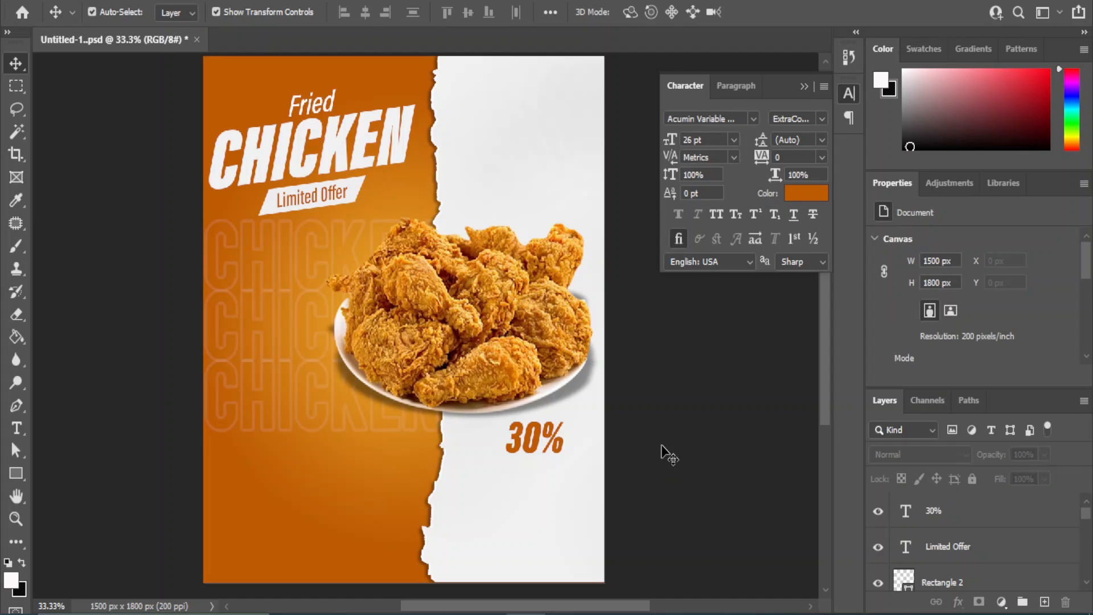
- Draw an ellipse about 368 by 291 px around the 30% text and keep its layer beneath that text
right_click(15, 473)
left_click(103, 490)
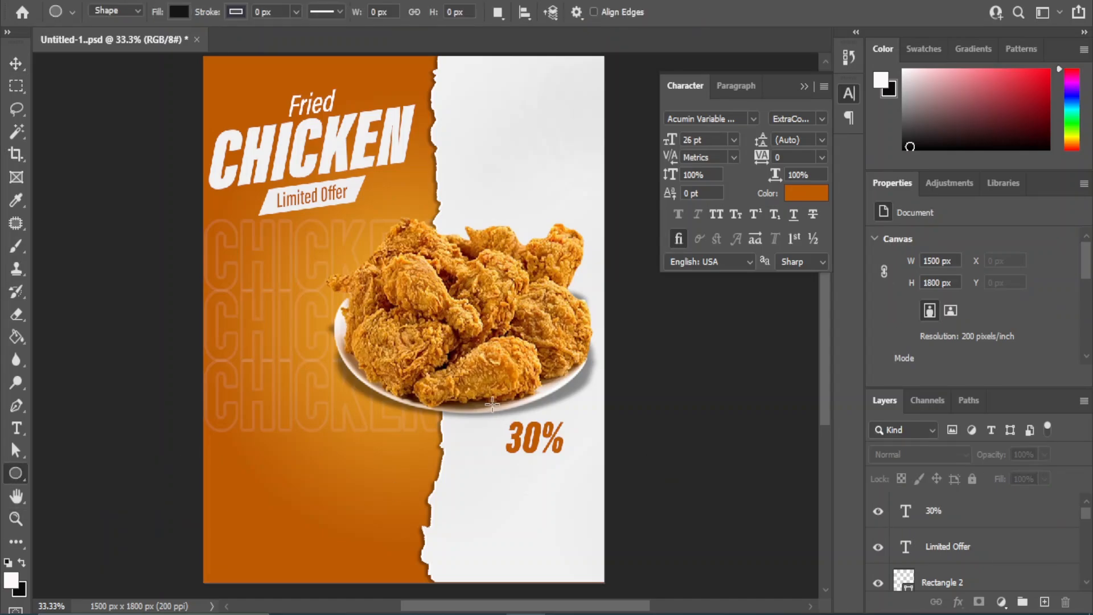
left_click_drag(493, 404, 584, 488)
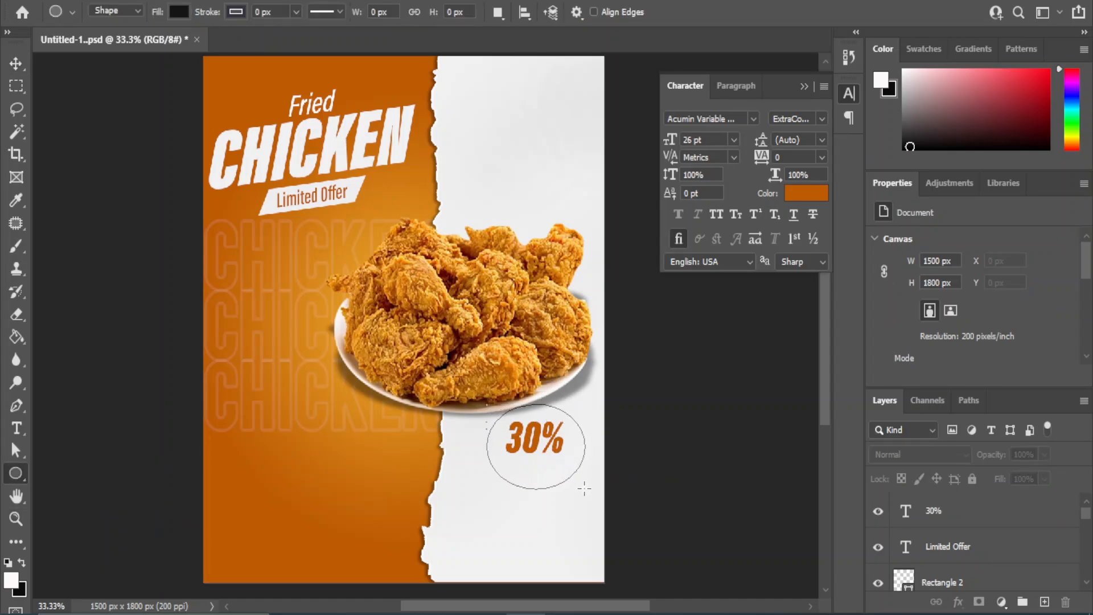
left_click_drag(935, 513, 959, 561)
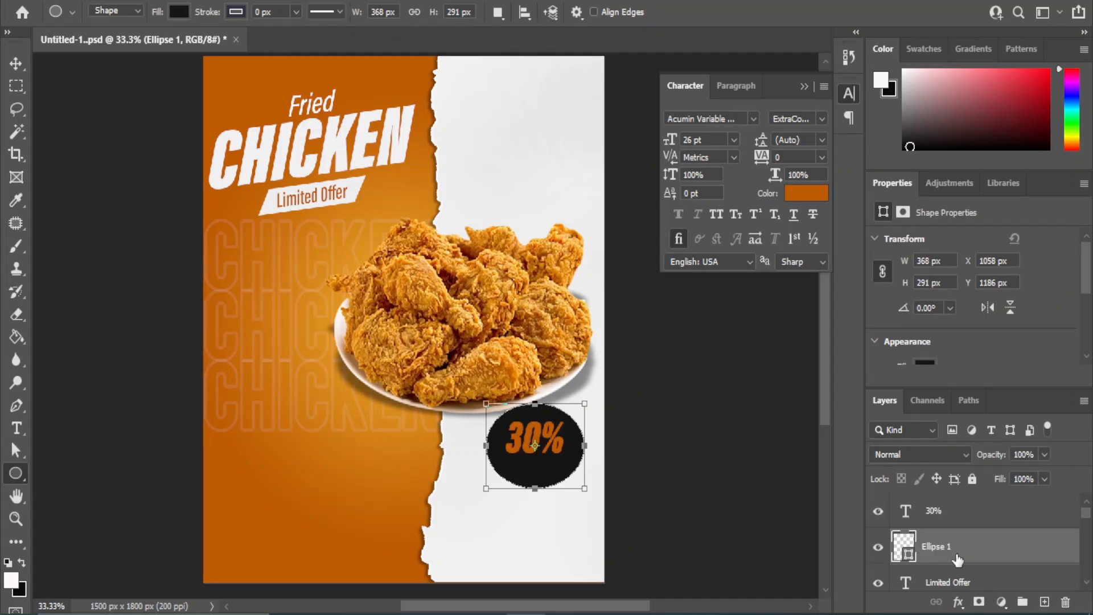
- Fill the ellipse with the orange #bd5b04 sampled from the poster background
double_click(903, 547)
left_click(215, 72)
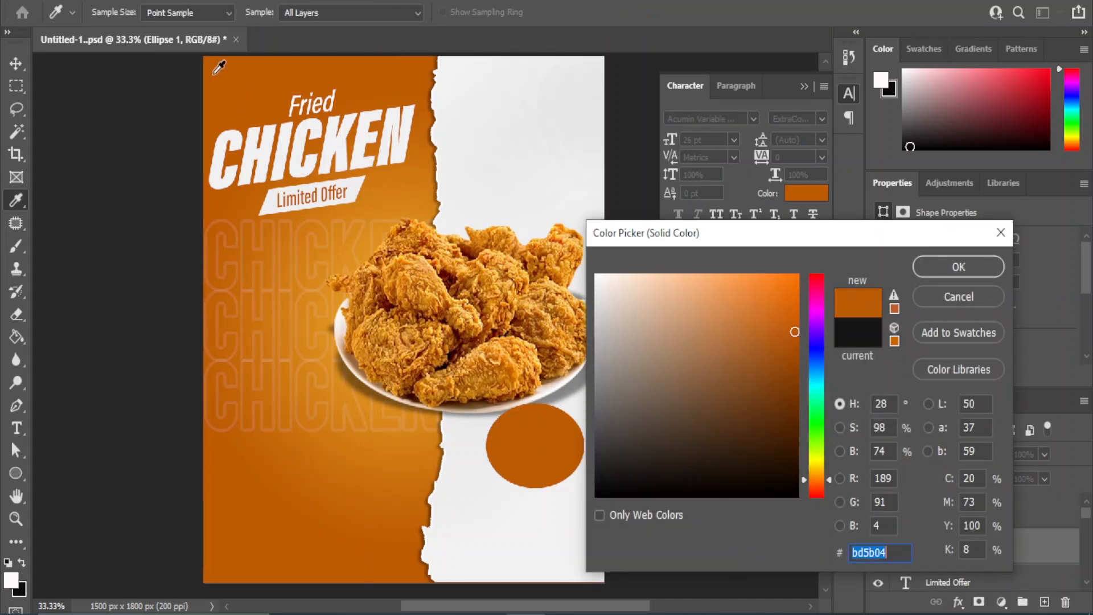
left_click(948, 264)
- Recolour the 30% text with the off-white sampled from the paper background
left_click(968, 510)
left_click(806, 193)
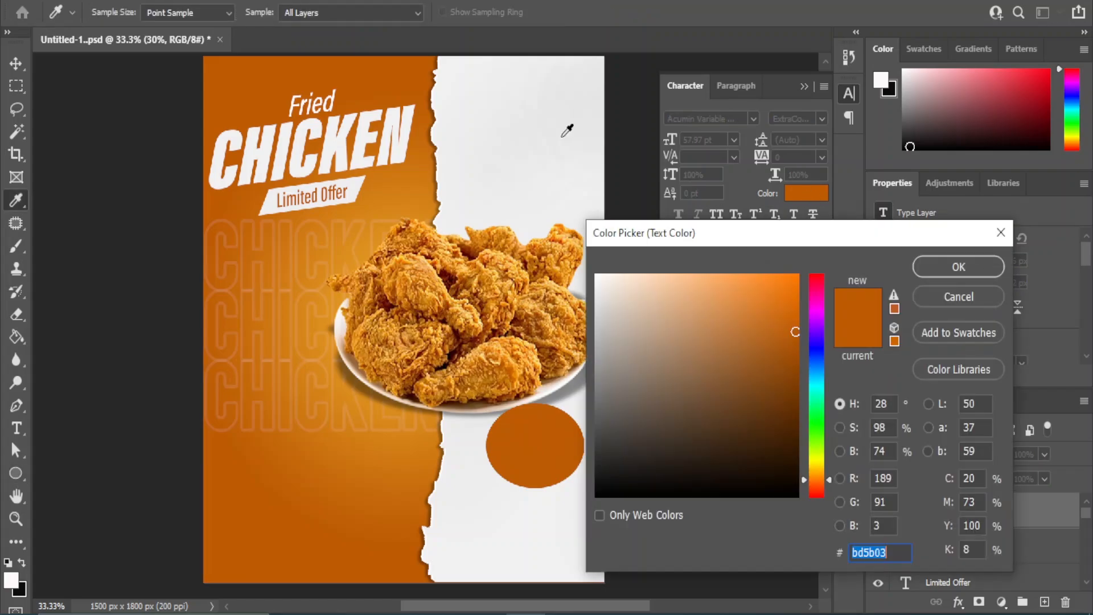
left_click(566, 126)
left_click(955, 269)
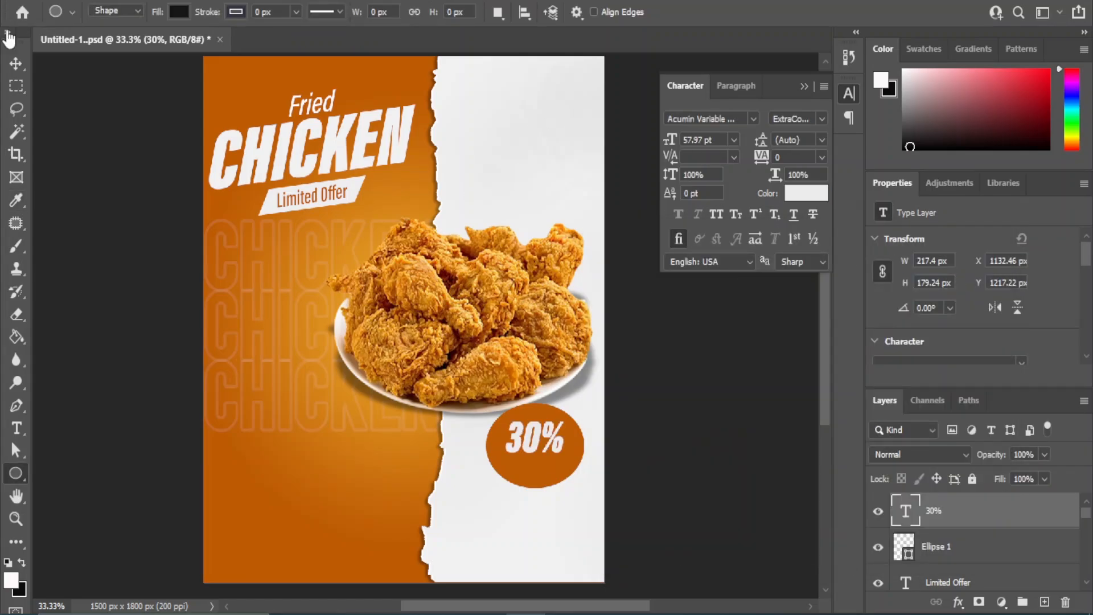
left_click(16, 63)
left_click(708, 457)
- Duplicate the orange ellipse and scale the copy down to about 324 by 256 px
left_click(579, 455)
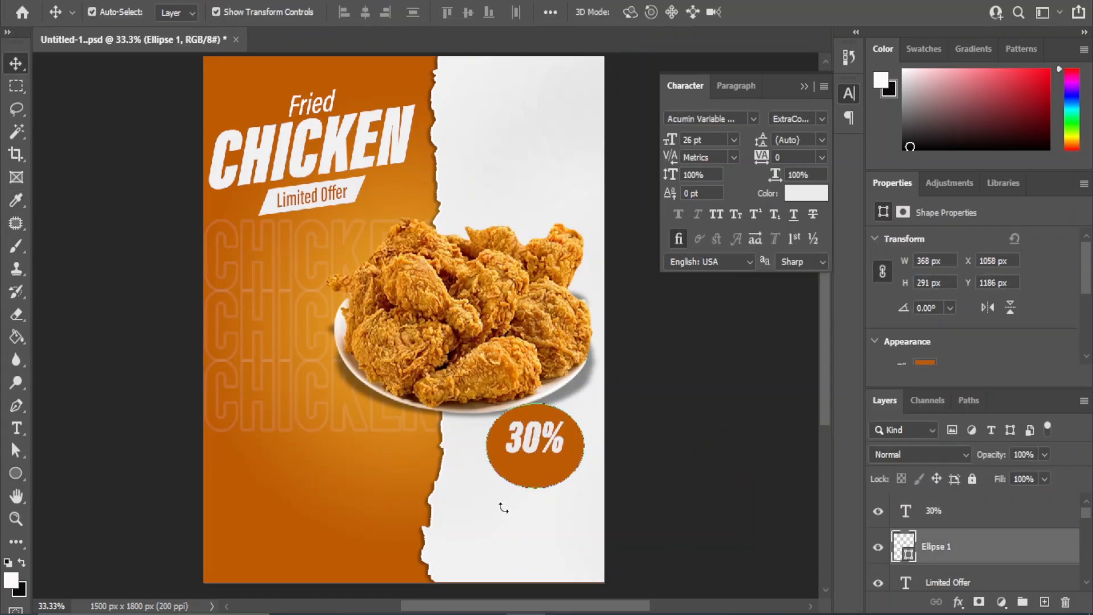
key("ctrl+t")
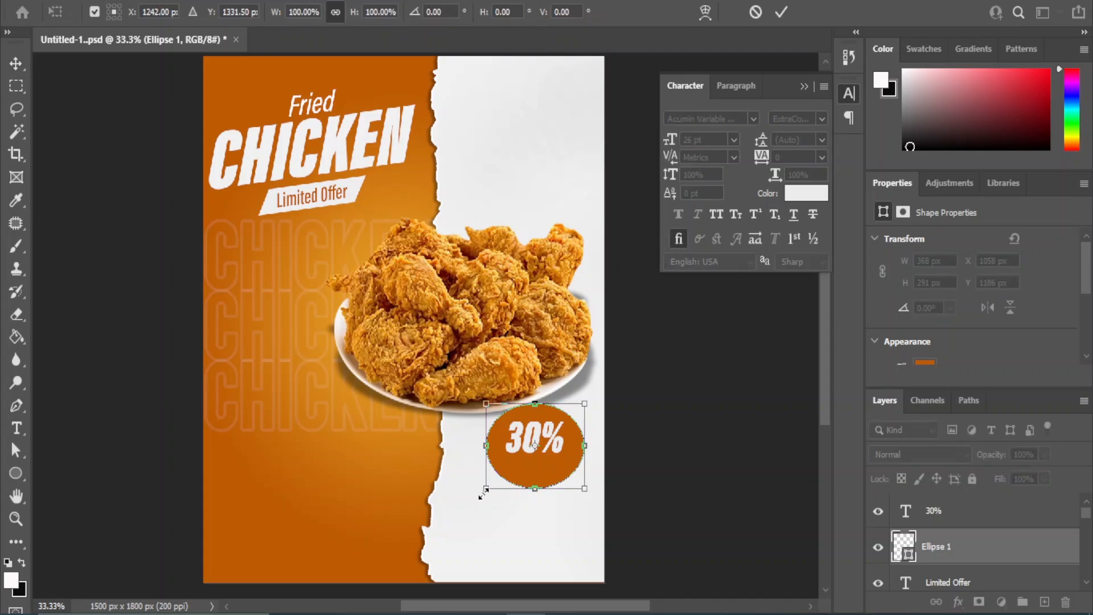
key("Return")
key("ctrl+j")
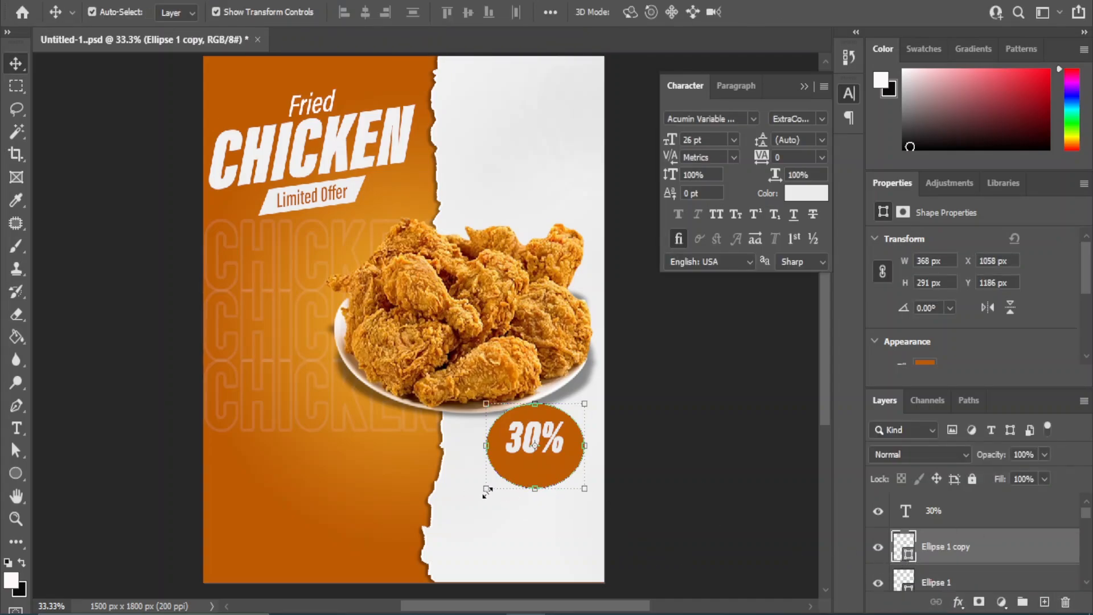
left_click(487, 489)
mouse_move(495, 484)
left_mouse_down()
mouse_move(504, 465)
mouse_move(498, 478)
left_mouse_up()
key("Return")
- Remove the fill from the original larger ellipse behind the 30% badge
left_click(559, 479)
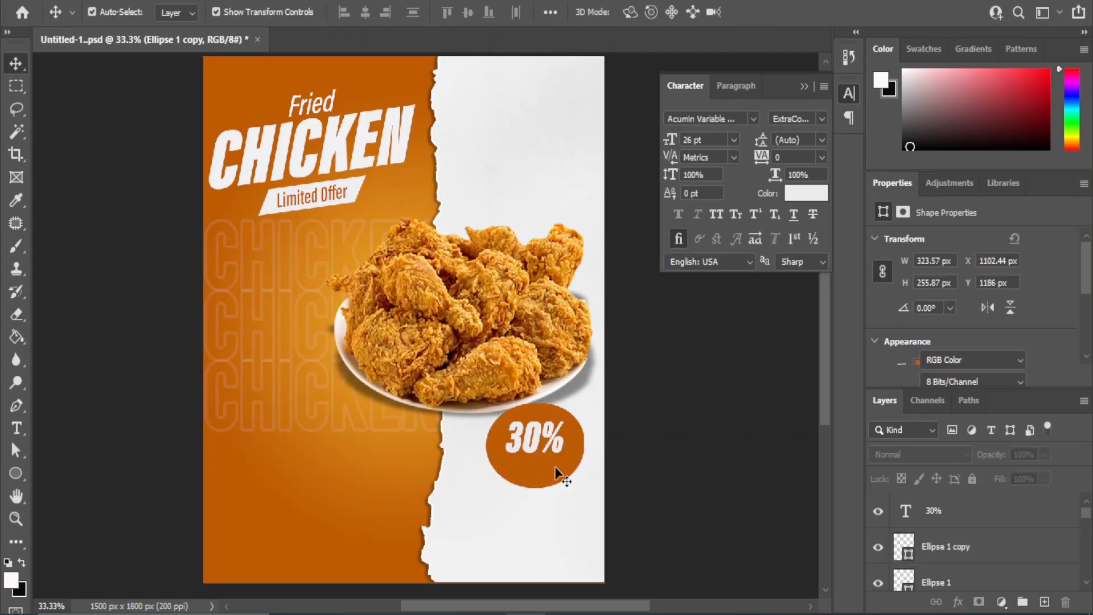
scroll(919, 308, "down", 3)
left_click(925, 282)
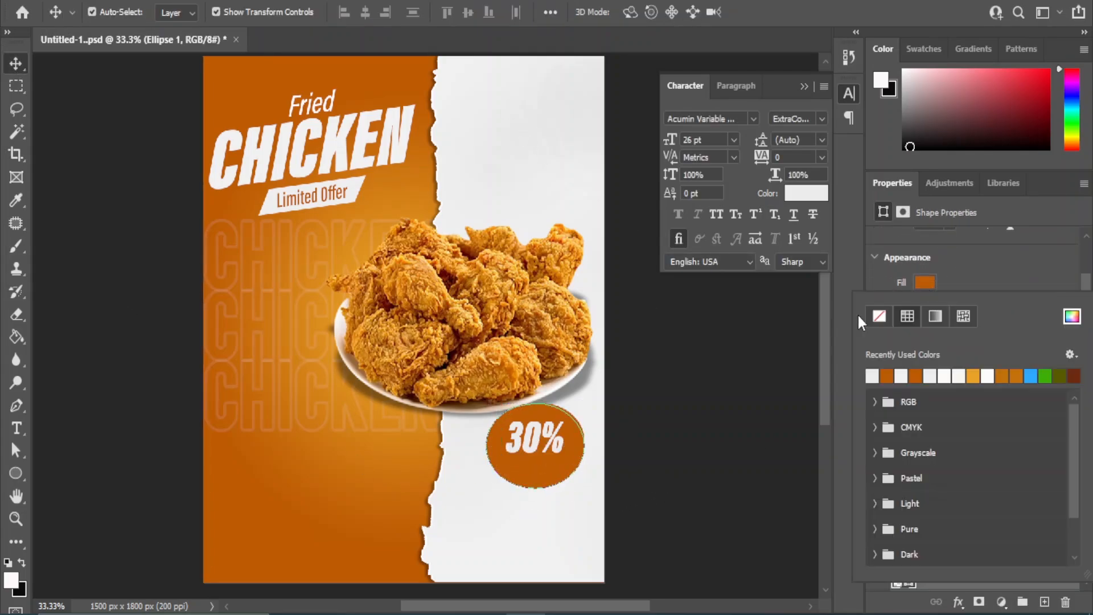
left_click(880, 317)
left_click(995, 278)
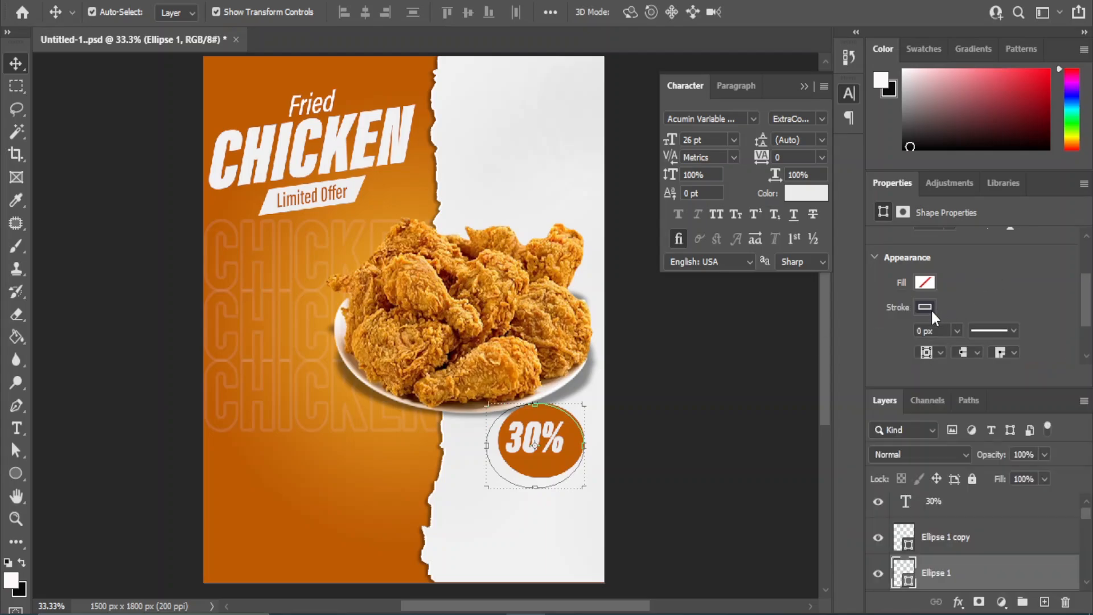
- Give the larger unfilled ellipse an orange stroke 10.70 px wide
left_click(925, 307)
left_click(895, 394)
left_click(986, 294)
left_click(957, 330)
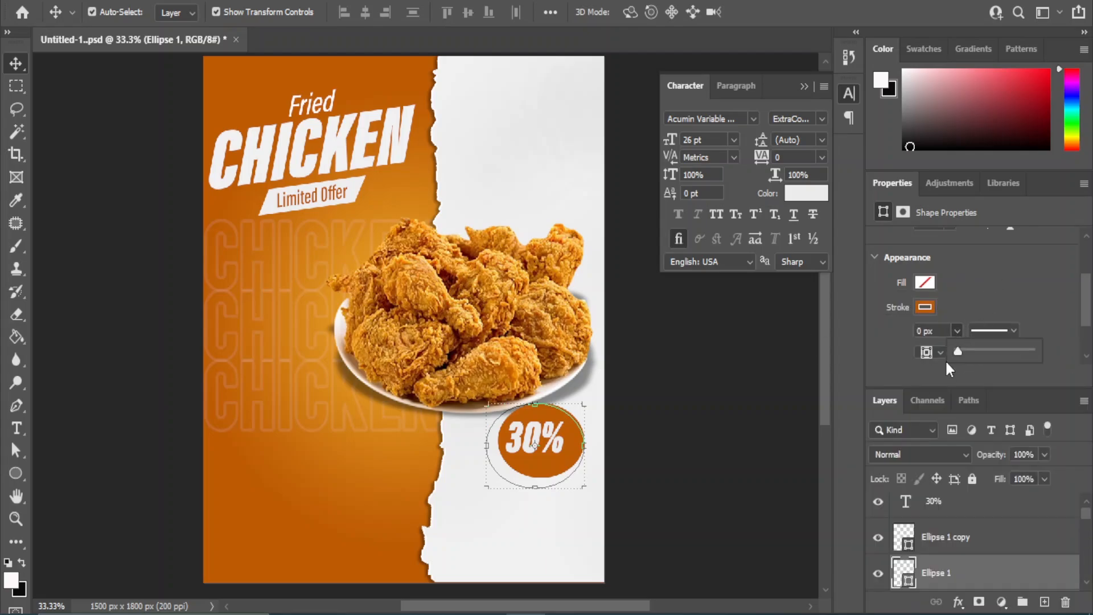
left_click_drag(965, 350, 975, 351)
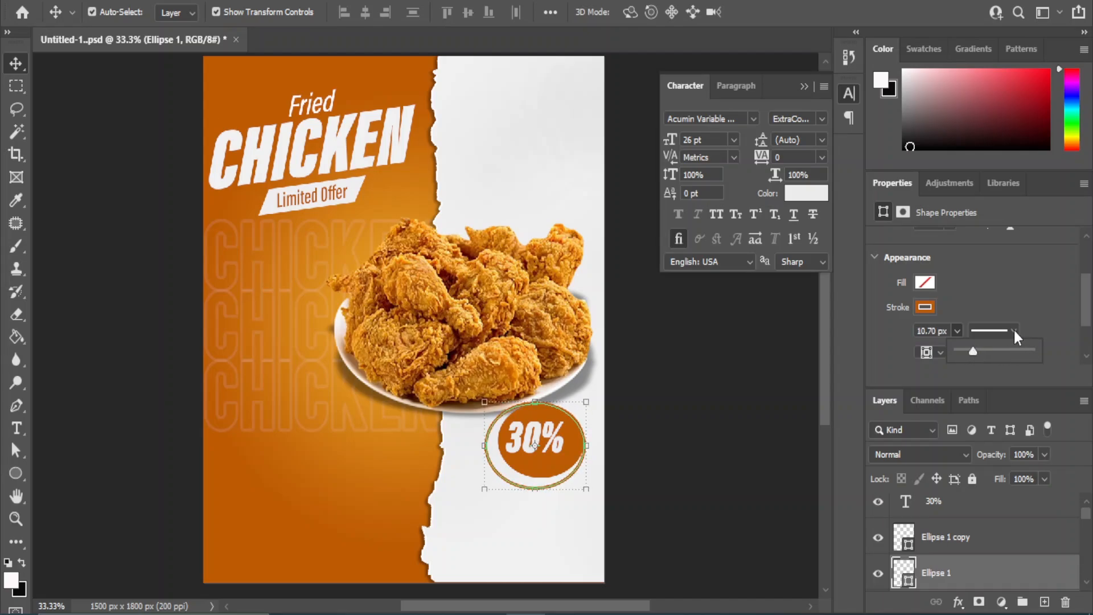
left_click(15, 60)
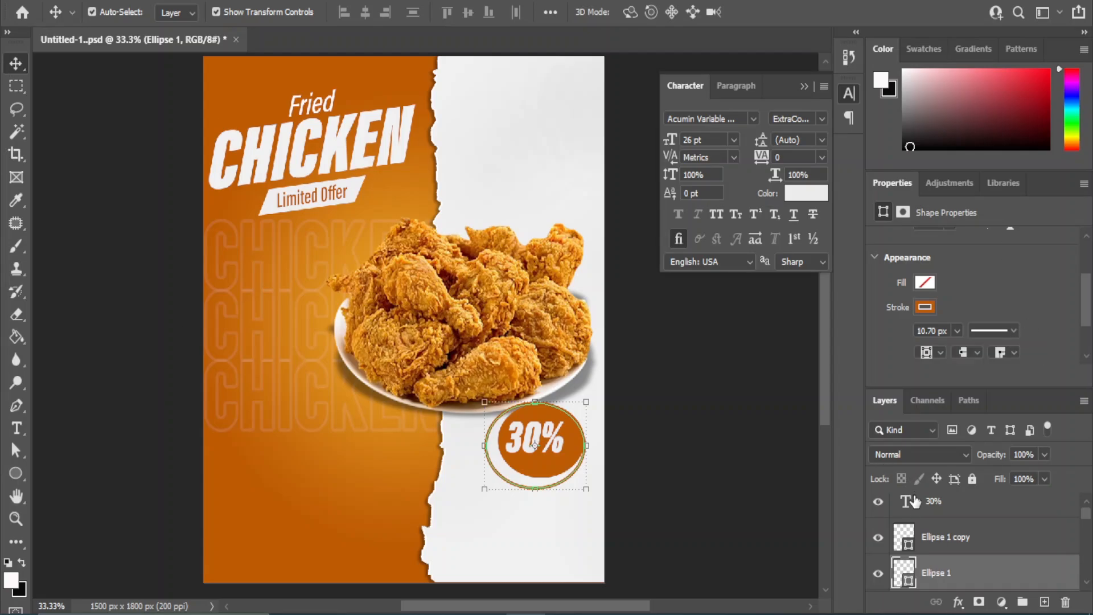
- Align the 30% text and both ellipses on their shared horizontal and vertical centres
left_click(938, 513, "shift")
left_click(366, 12)
left_click(468, 12)
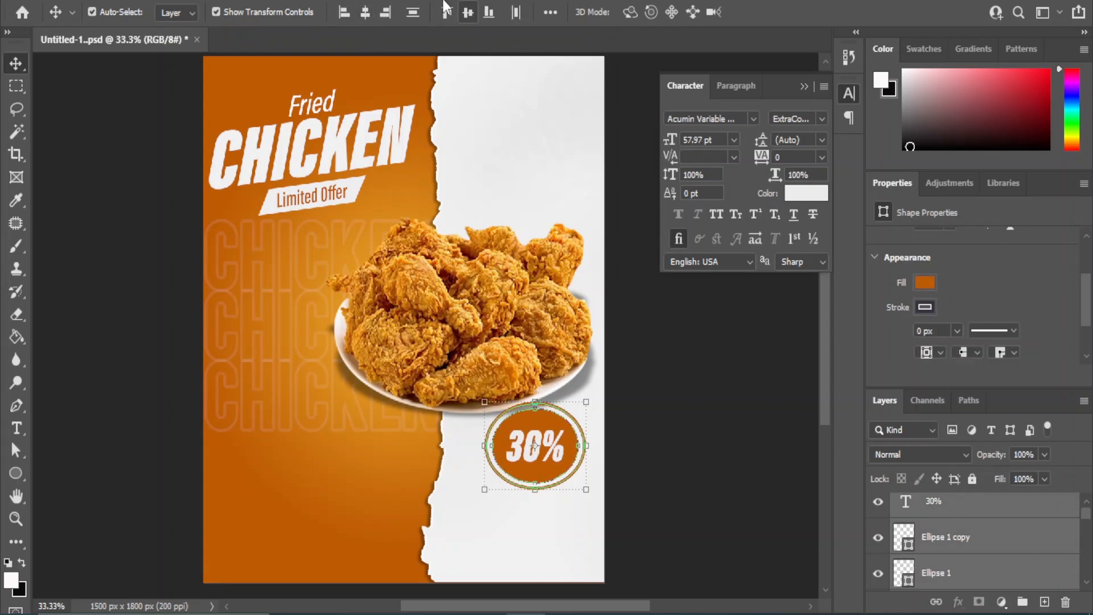
- Nudge the whole 30% badge up and to the left so it overlaps the plate's lower edge
key("shift+Up")
key("shift+Up")
key("shift+Up")
key("shift+Up")
key("shift+Up")
key("shift+Up")
key("shift+Up")
key("shift+Up")
key("shift+Up")
key("shift+Up")
key("shift+Up")
key("shift+Up")
key("shift+Up")
key("shift+Up")
key("shift+Up")
key("shift+Up")
key("shift+Up")
key("shift+Up")
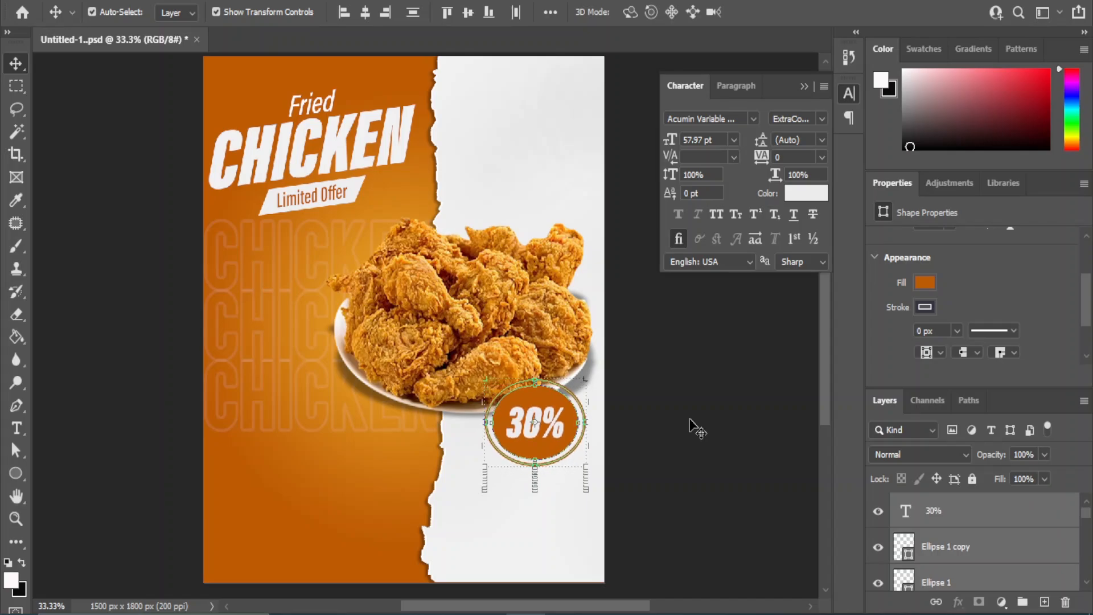
key("shift+Left")
key("shift+Left")
key("shift+Left")
key("shift+Left")
key("shift+Left")
key("shift+Left")
key("shift+Left")
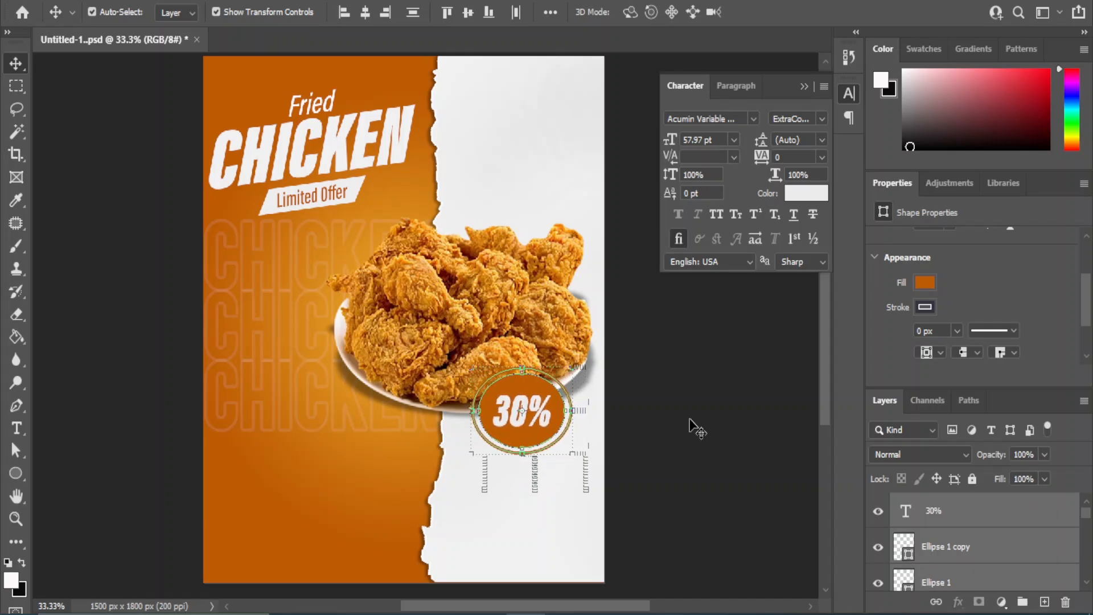
left_click(695, 428)
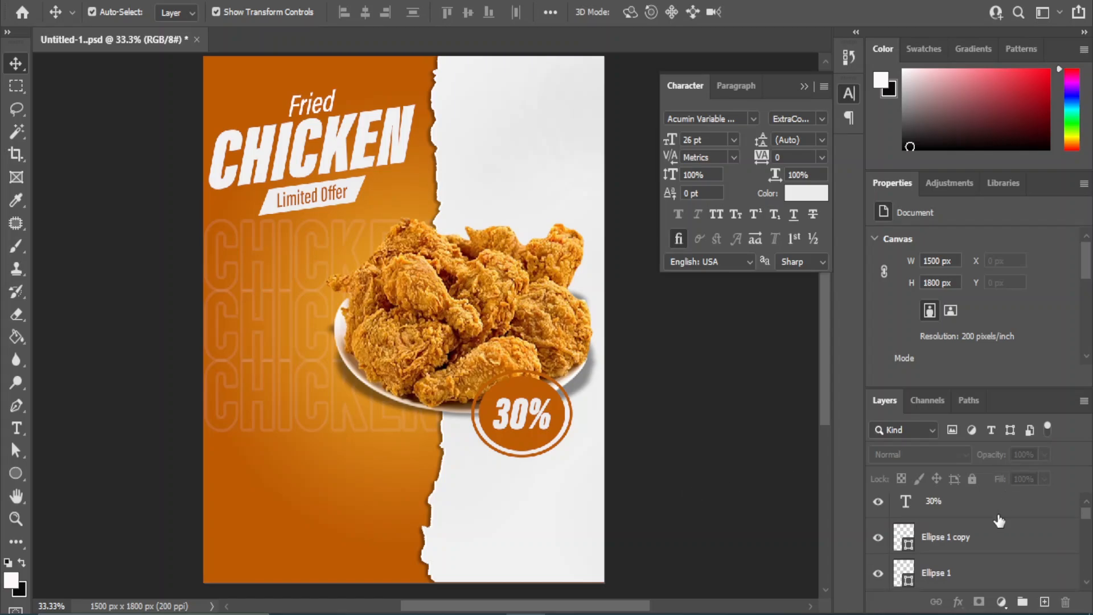
- Apply two Drop Shadow effects to the badge's outer orange ring
left_click(520, 371)
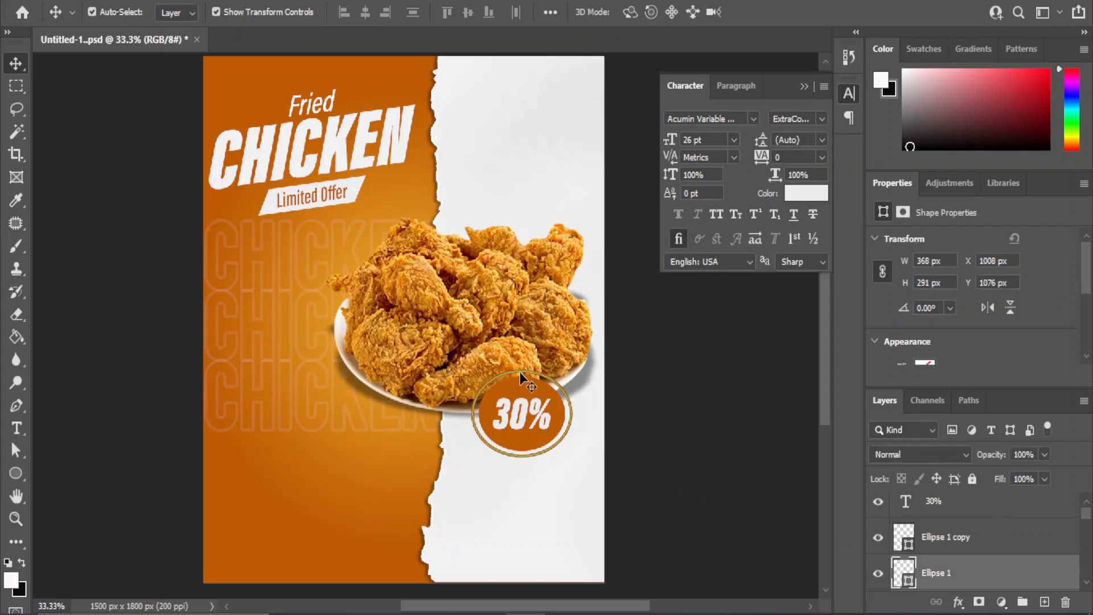
left_click(959, 602)
left_click(971, 595)
left_click_drag(323, 161, 759, 171)
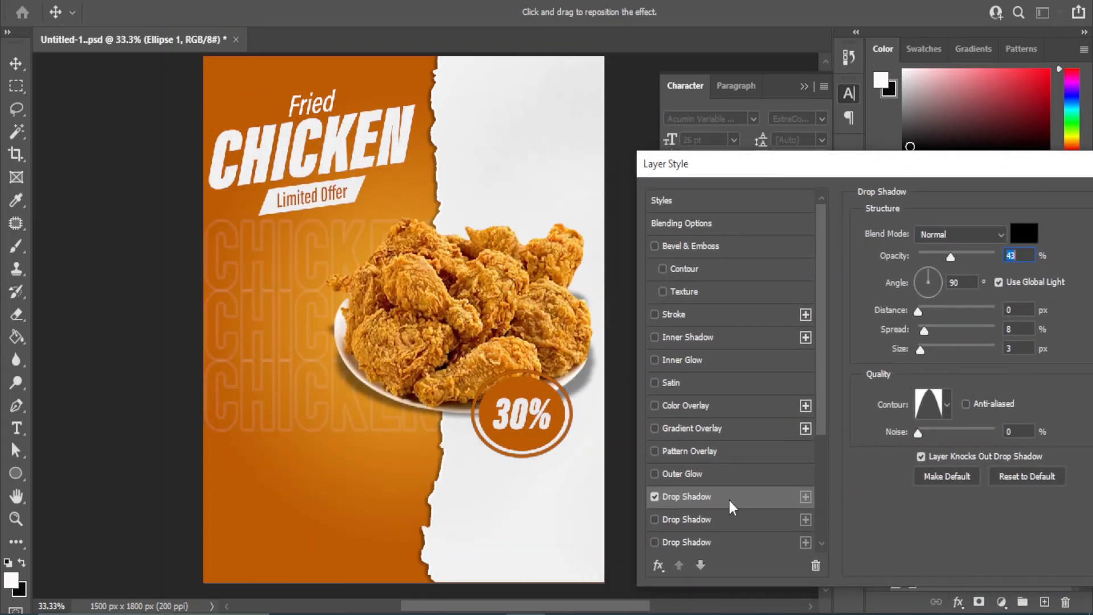
left_click(655, 520)
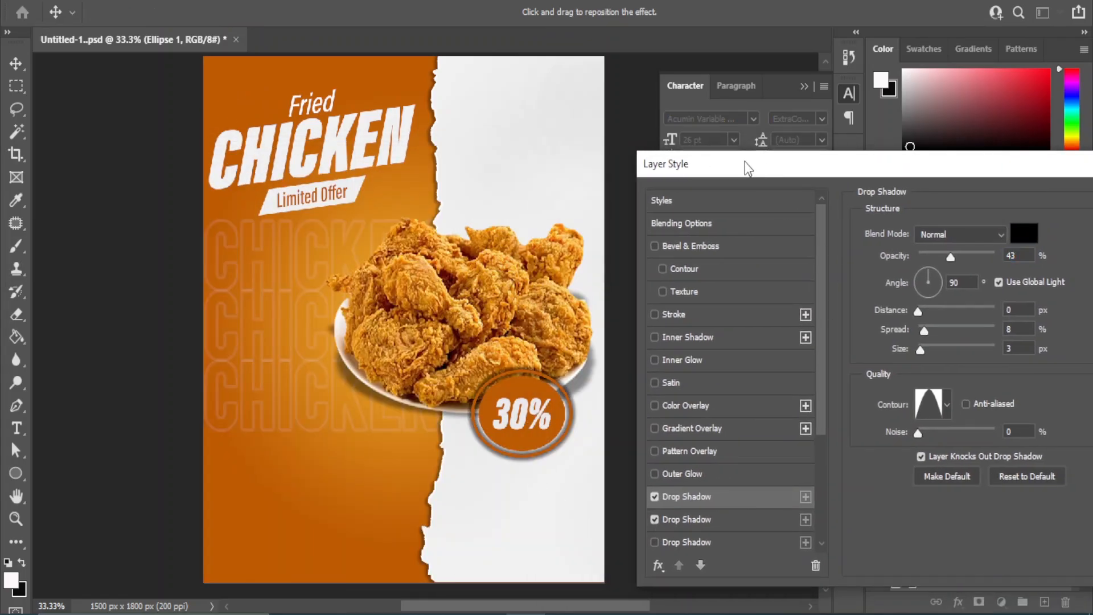
left_click_drag(744, 165, 358, 210)
left_click(815, 247)
- Apply two Drop Shadow effects to the badge's inner filled ellipse
left_click(555, 393)
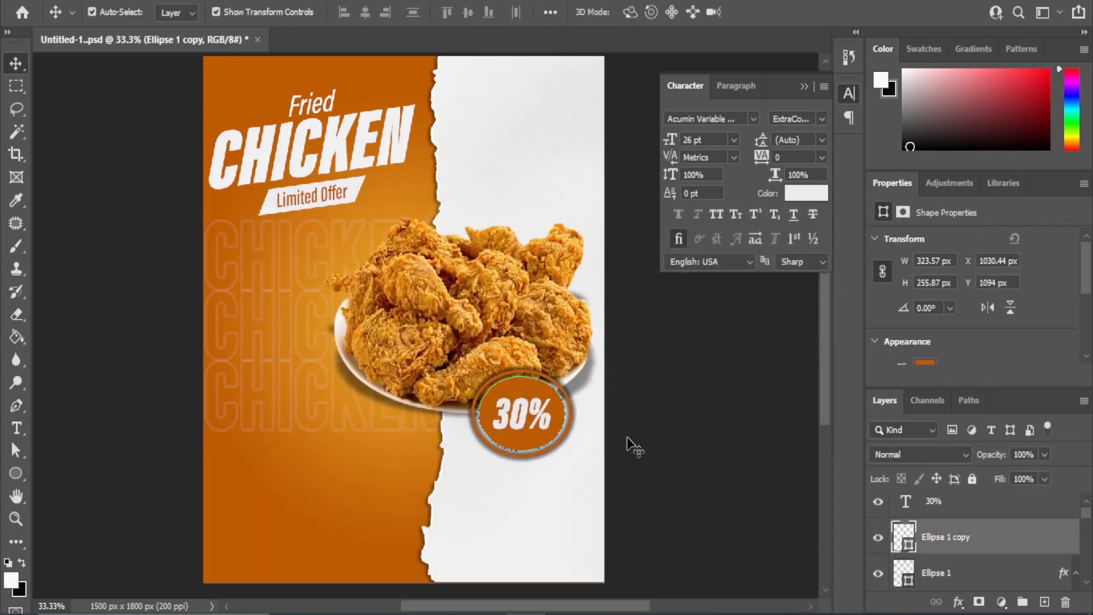
left_click(959, 603)
left_click(968, 589)
left_click_drag(376, 188, 214, 176)
left_click(615, 559)
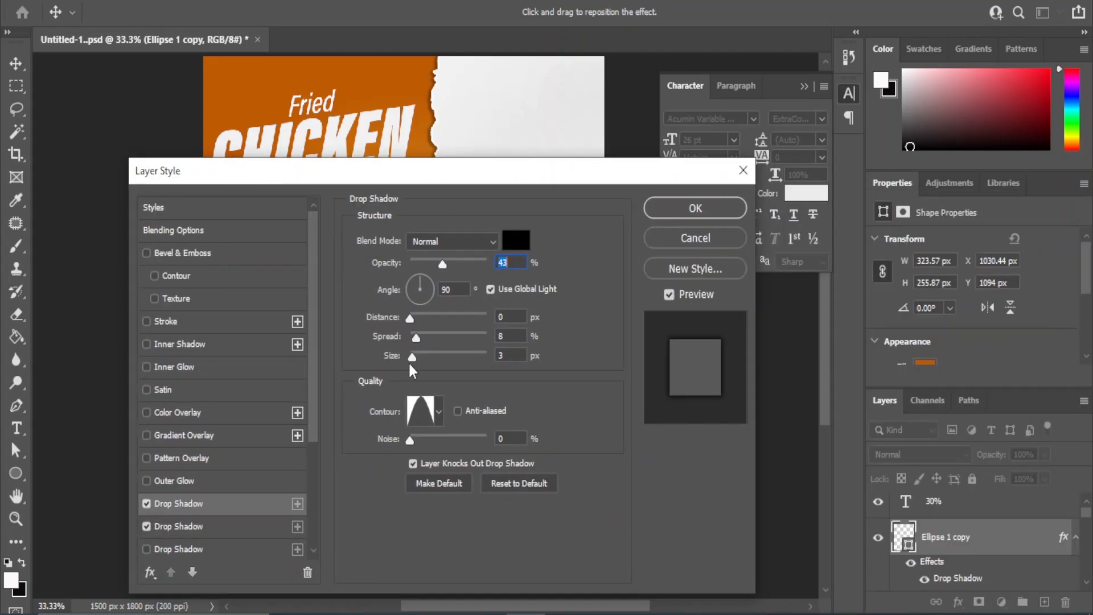
left_click(660, 212)
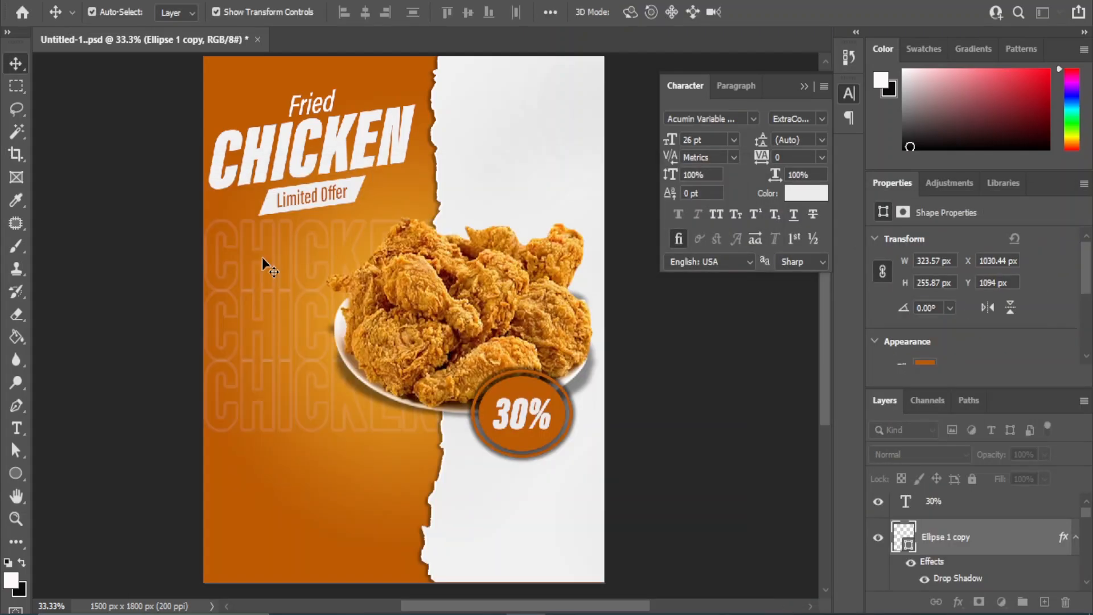
- Move the 30% text slightly upward inside the badge
left_click(685, 446)
left_click_drag(519, 416, 521, 407)
left_click(655, 441)
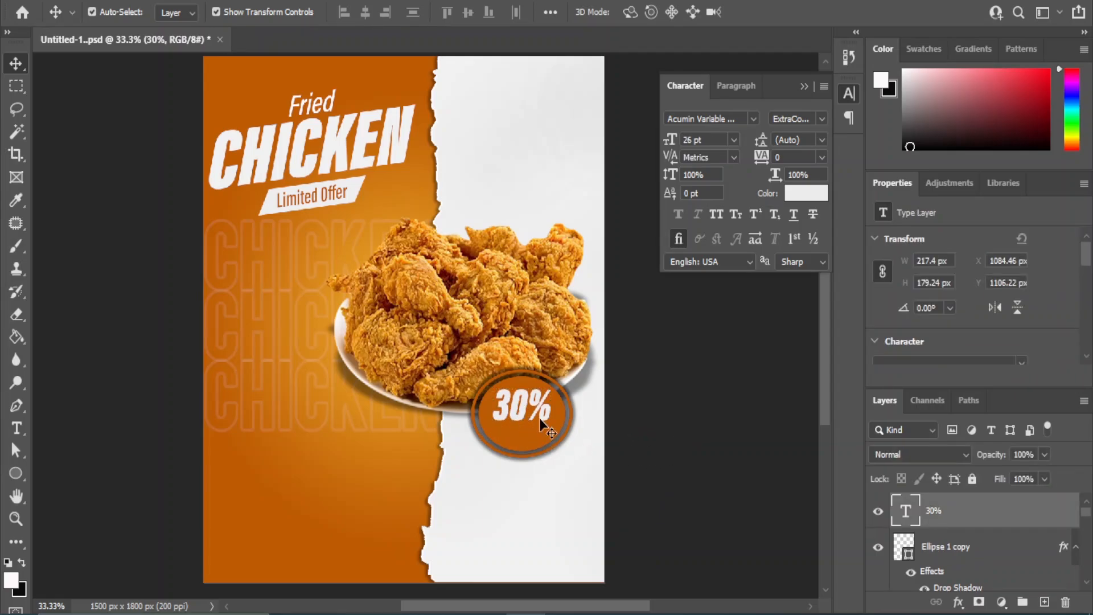
- Add the text "Off" beneath 30% inside the badge and centre the two texts horizontally
left_click(16, 428)
left_click(90, 427)
left_click(513, 448)
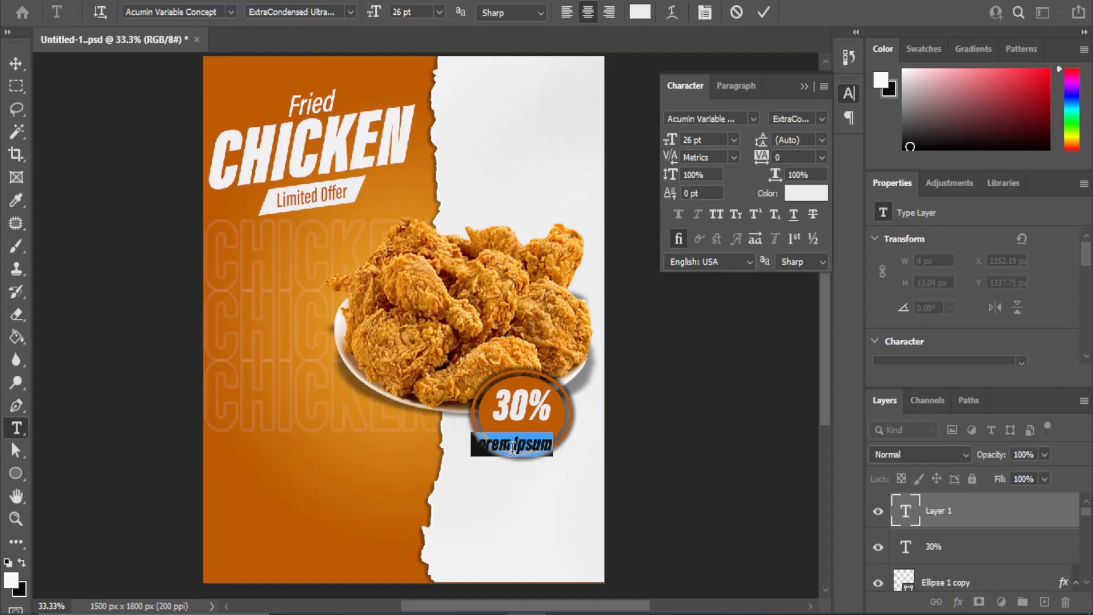
key("BackSpace")
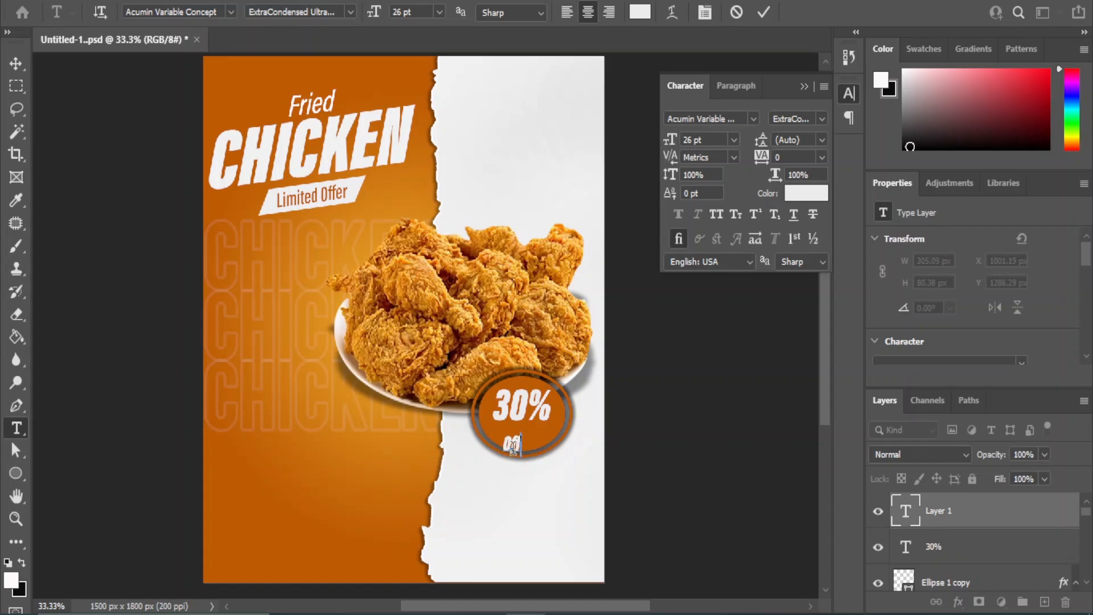
left_click(16, 63)
mouse_move(522, 450)
left_mouse_down()
mouse_move(567, 414)
mouse_move(532, 442)
left_mouse_up()
left_click(932, 544, "shift")
left_click(365, 12)
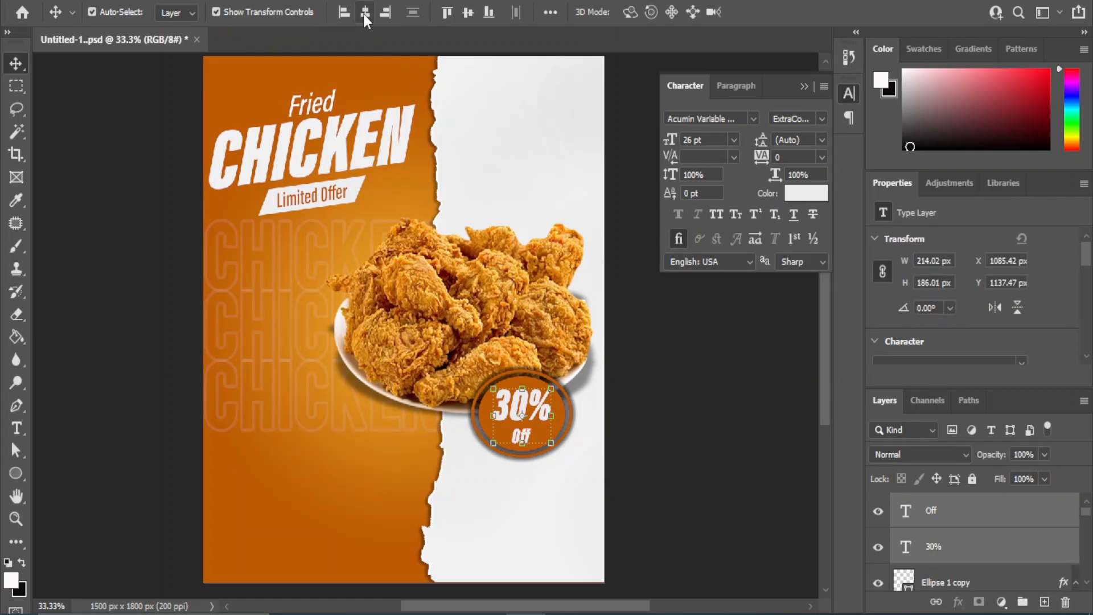
- Set the font style of the "Off" text to ExtraCondensed Bold
left_click(520, 435)
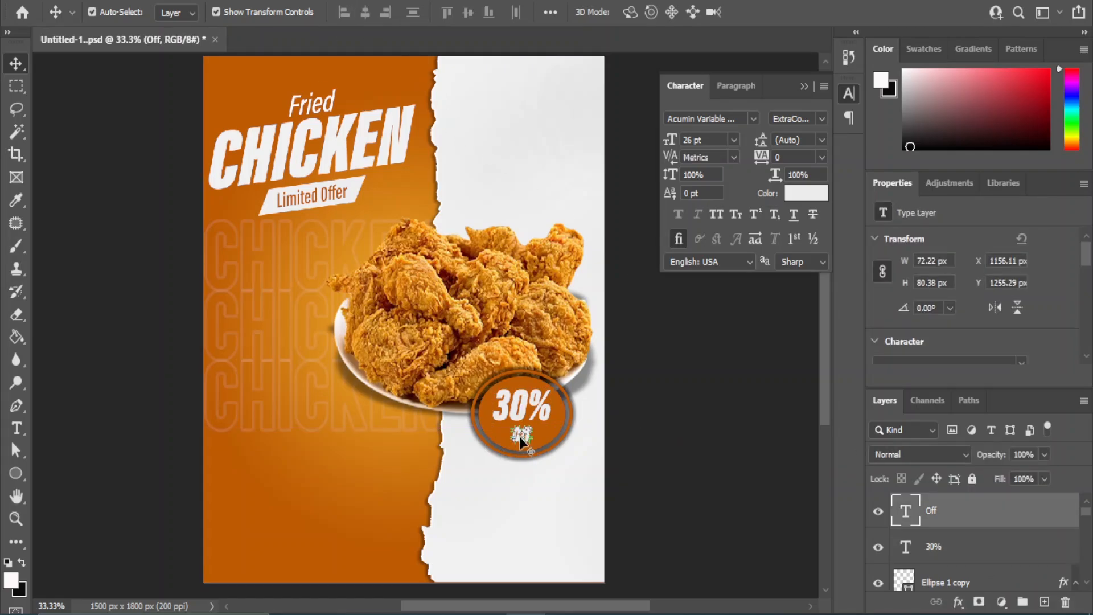
left_click(696, 447)
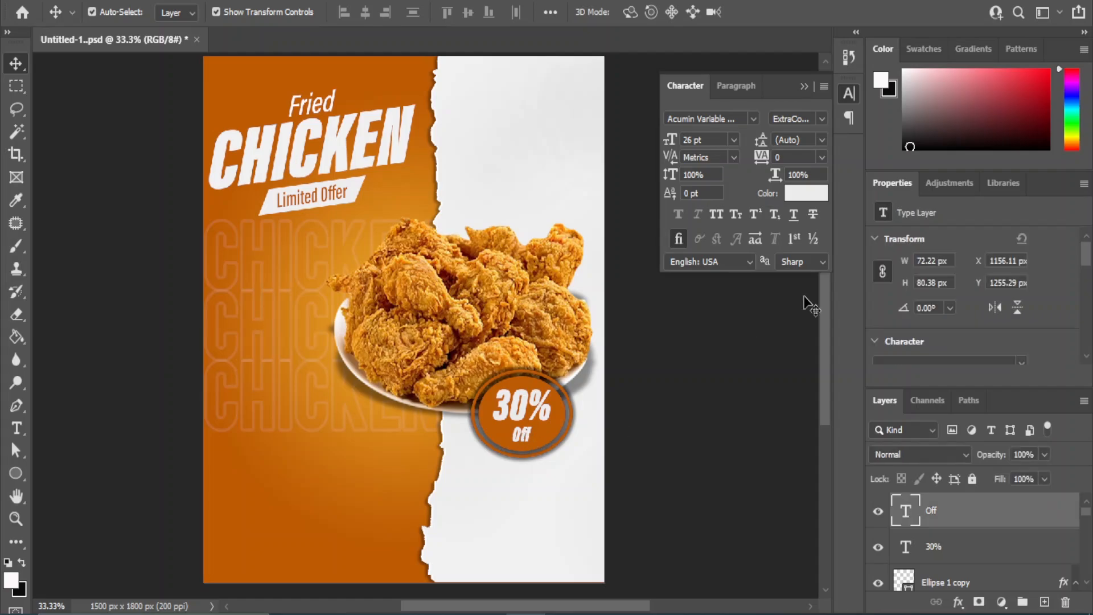
left_click(824, 117)
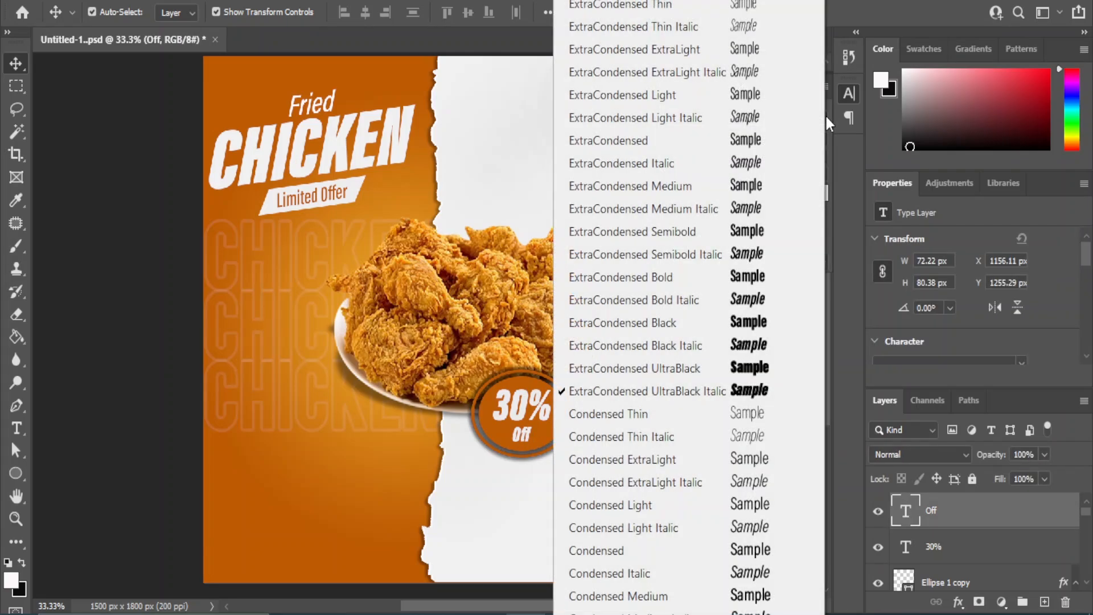
left_click(754, 282)
left_click(666, 442)
- Add the text "Order Now" on the lower-left part of the orange background
left_click_drag(17, 429, 67, 432)
left_click(249, 526)
key("BackSpace")
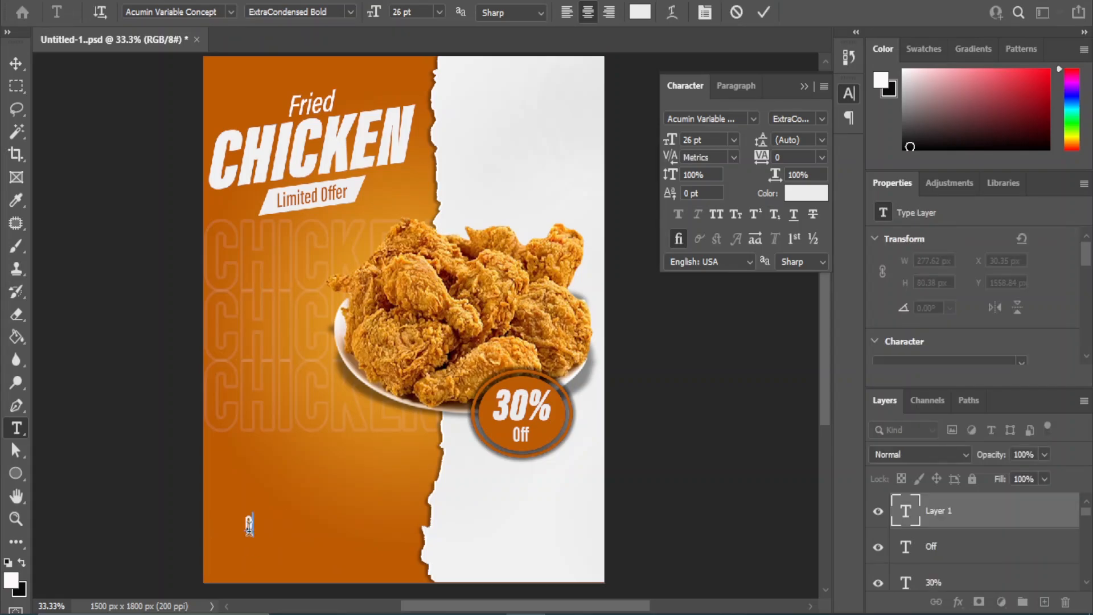
type("Order Now")
left_click(8, 60)
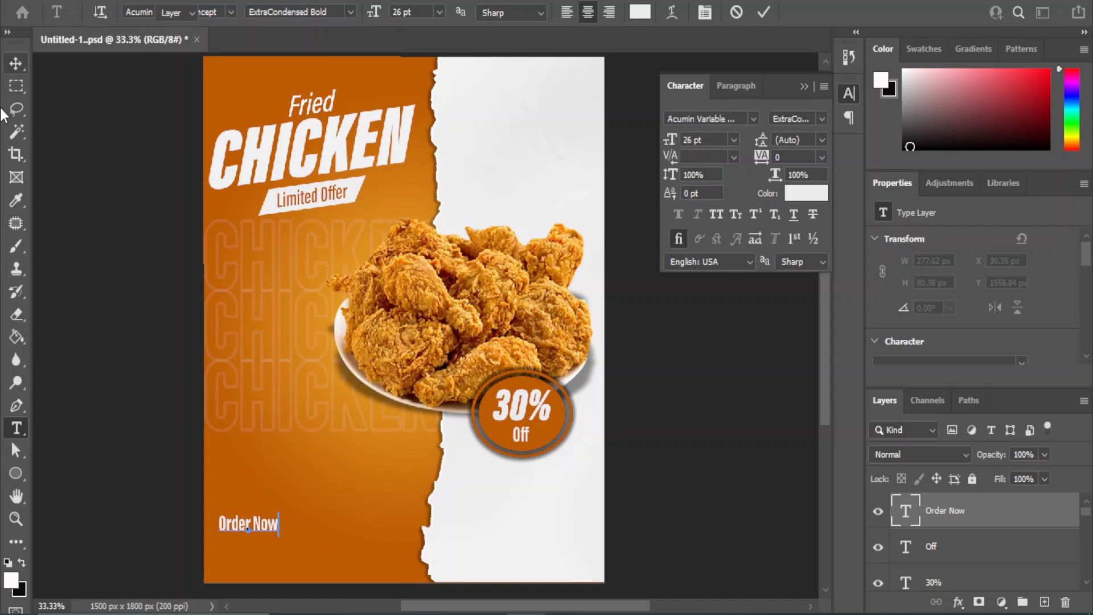
- Format "Order Now" as ExtraCondensed Semibold at 18 pt and move it toward the poster's bottom edge
left_click(821, 115)
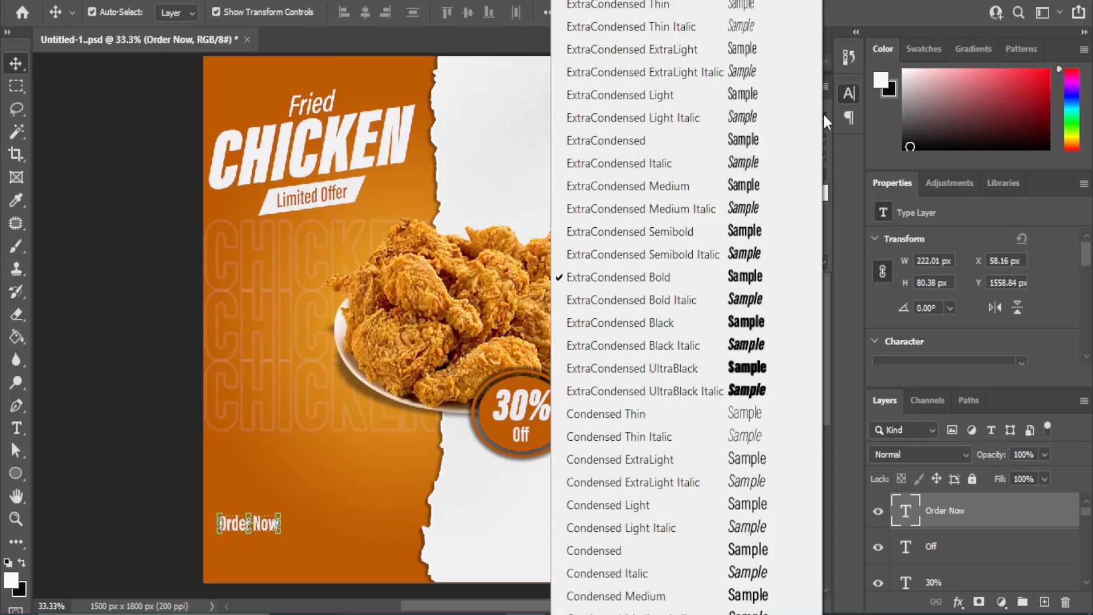
left_click(742, 232)
left_click(664, 498)
left_click_drag(242, 533, 252, 553)
left_click(733, 139)
left_click(708, 283)
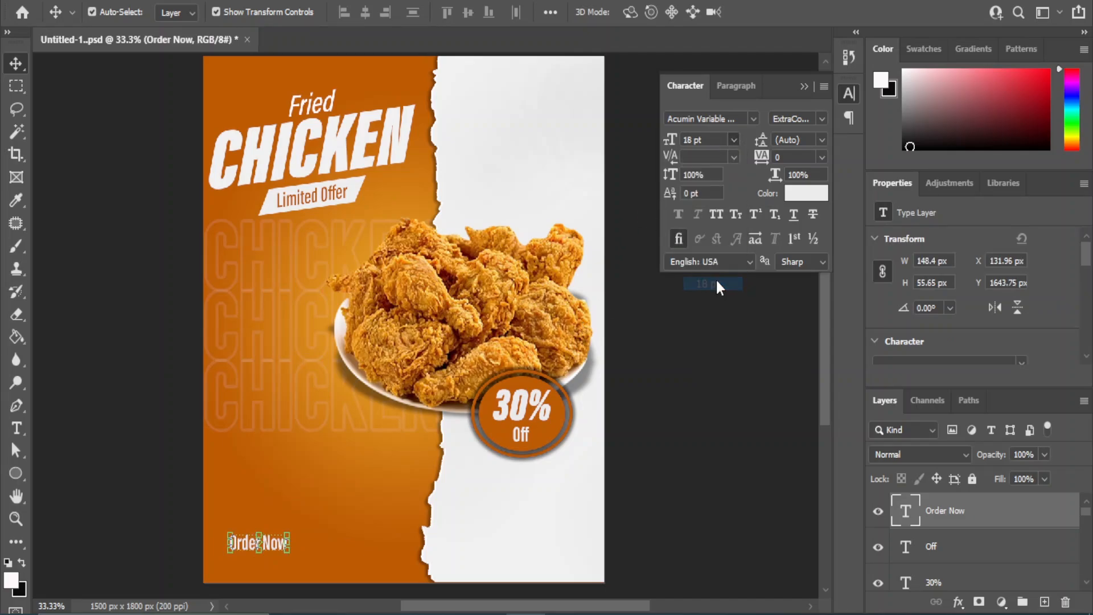
mouse_move(262, 546)
left_mouse_down()
mouse_move(232, 566)
mouse_move(266, 565)
left_mouse_up()
left_click(689, 525)
- Draw a rectangle about 194 by 58 px over "Order Now" and fill it with off-white sampled from the paper background
left_click(15, 474)
right_click(15, 474)
left_click(68, 473)
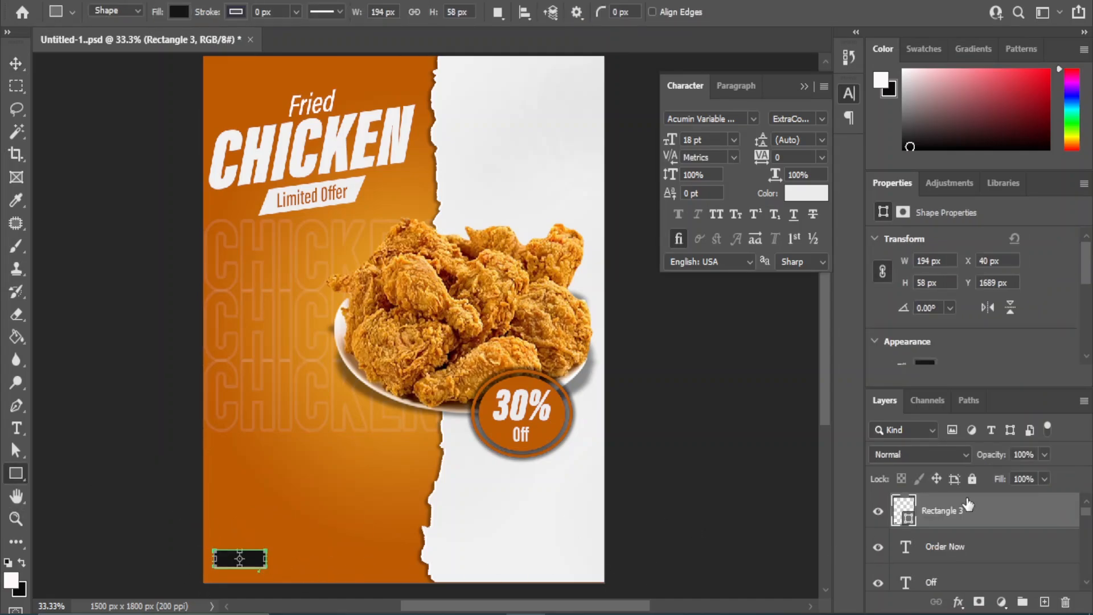
double_click(900, 513)
left_click(488, 505)
left_click(965, 267)
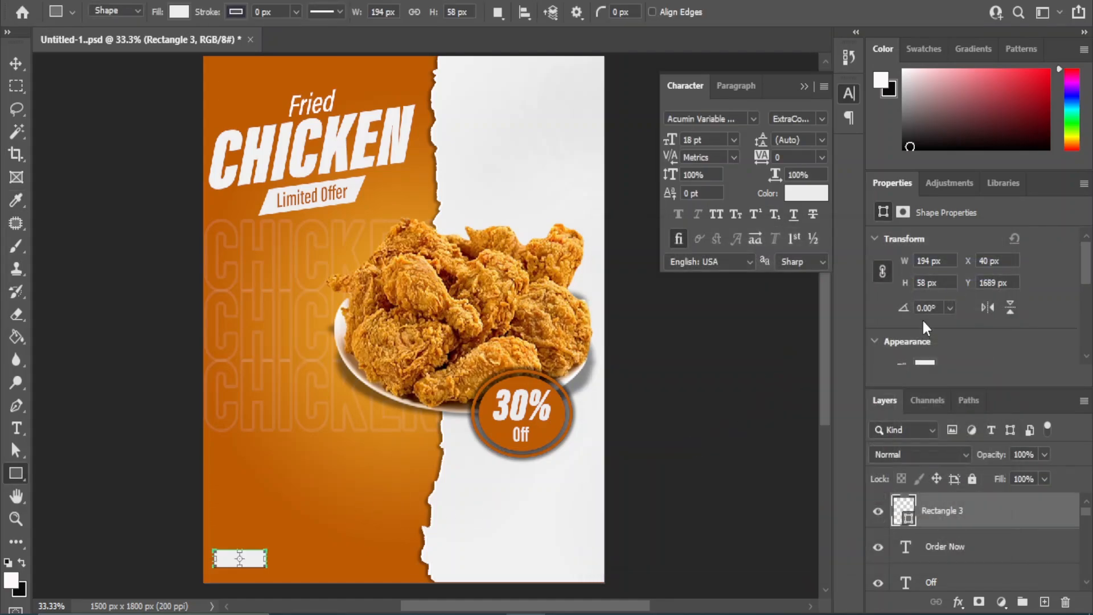
- Round the rectangle's corners to 25 px and place its layer below the "Order Now" text
scroll(917, 324, "down", 2)
scroll(915, 333, "down", 2)
left_click_drag(905, 336, 920, 334)
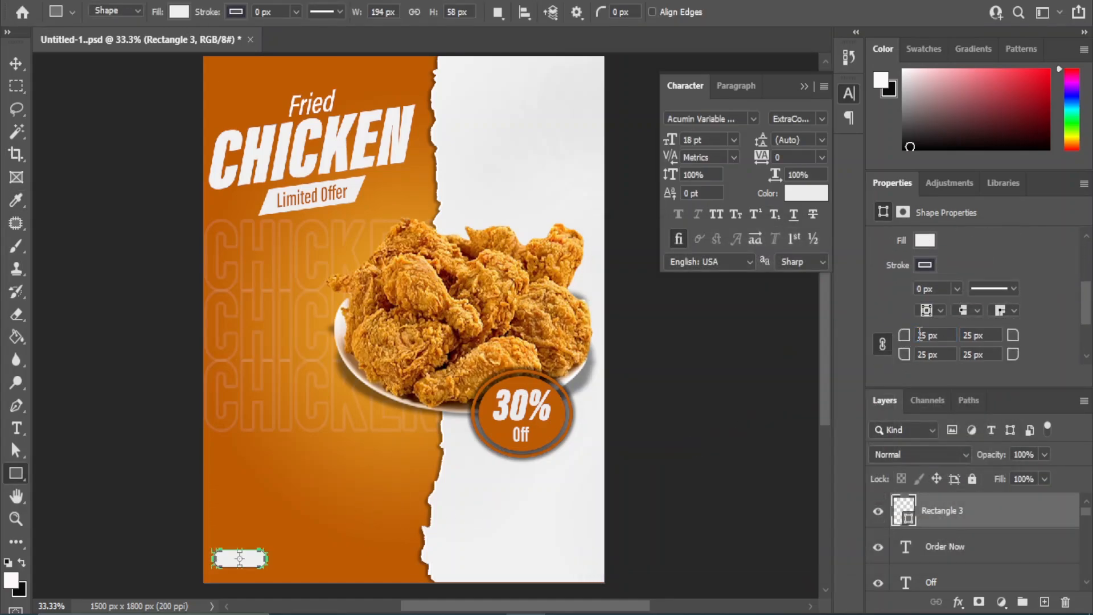
left_click_drag(933, 514, 930, 548)
- Recolour the "Order Now" text with the orange sampled from the poster's upper-left background
left_click(942, 511)
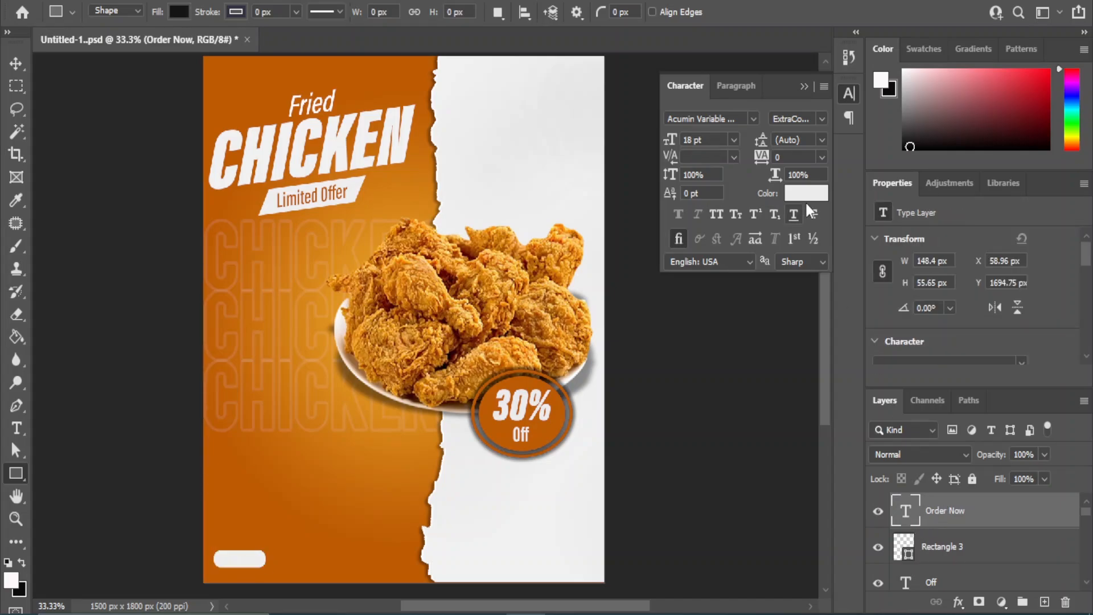
left_click(805, 193)
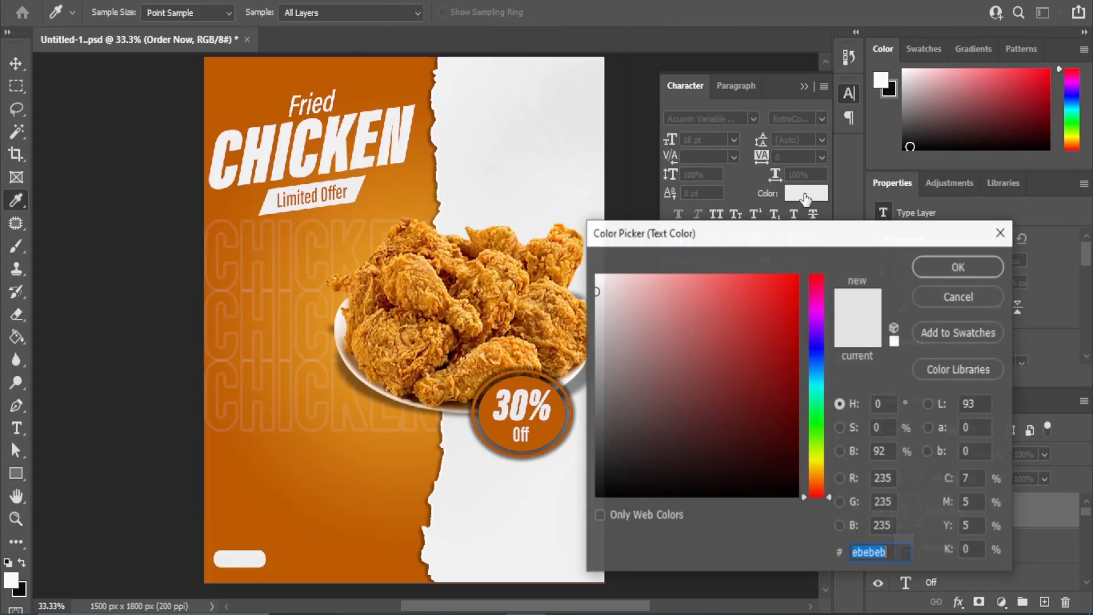
left_click(214, 66)
left_click(961, 276)
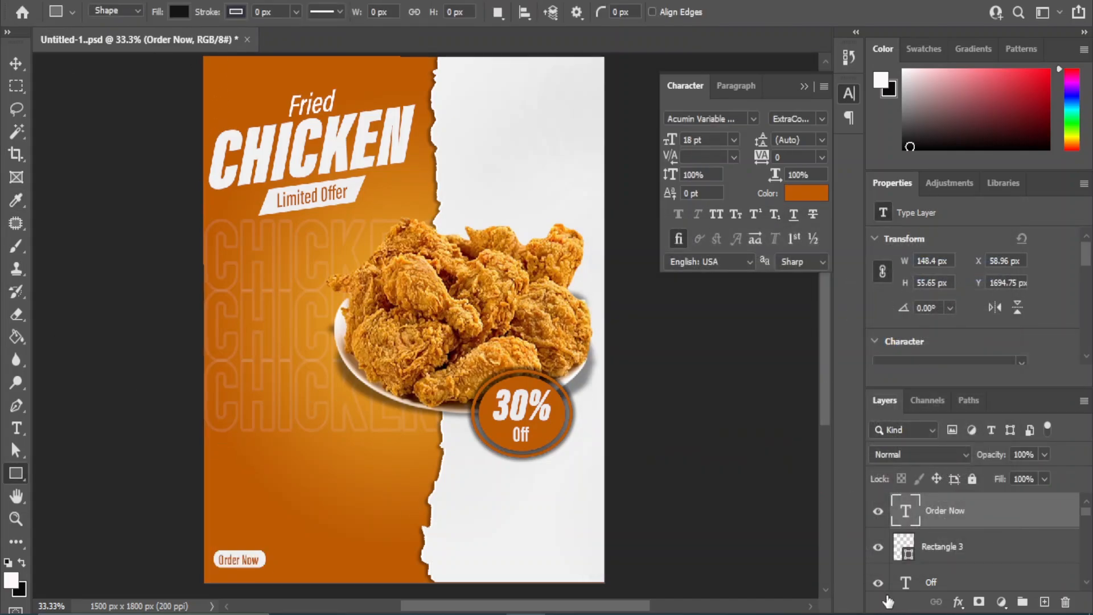
- Centre the "Order Now" text on its rounded rectangle
left_click(952, 547)
left_click(15, 64)
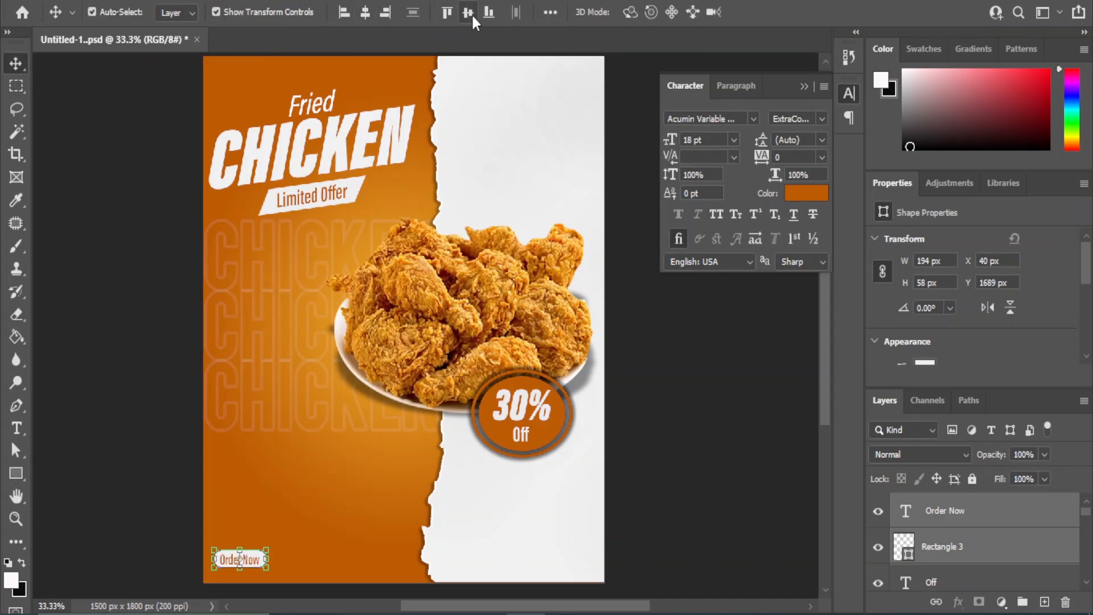
left_click(326, 583)
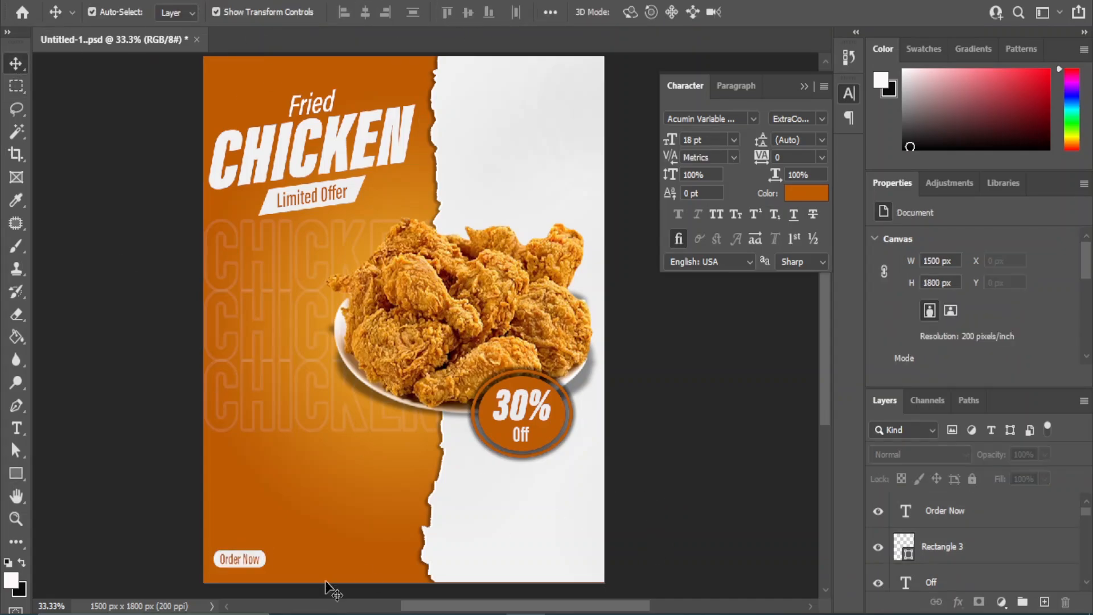
- Add a black drop shadow to the Order Now rectangle with 43% opacity, 0 px distance, 8% spread and 6 px size, and enable a second drop shadow
key("ctrl+plus")
left_click_drag(296, 521, 330, 373)
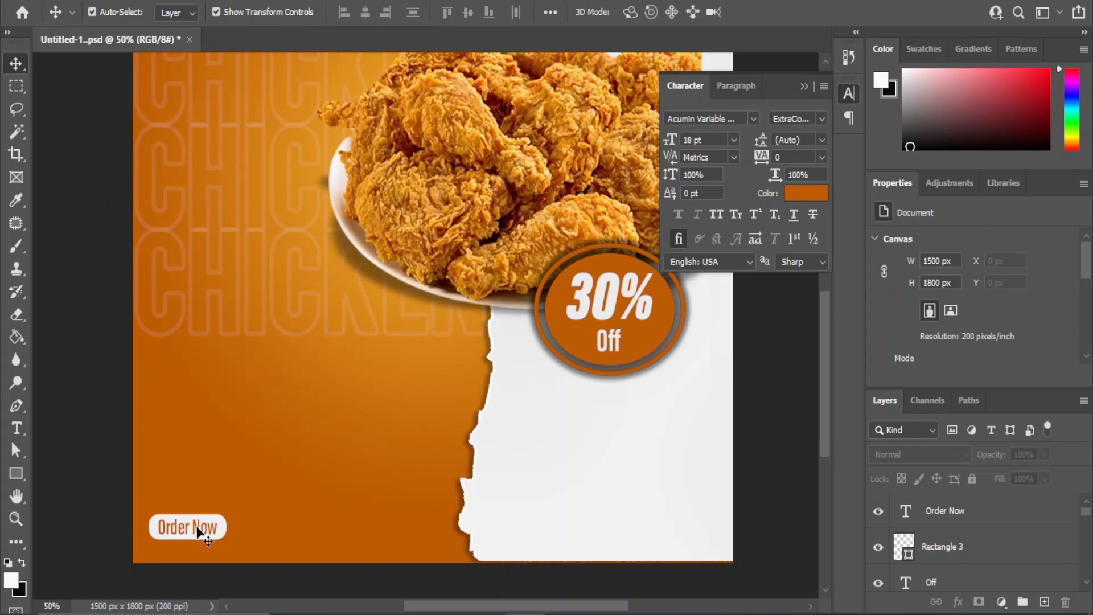
left_click(226, 519)
left_click(959, 602)
left_click(996, 586)
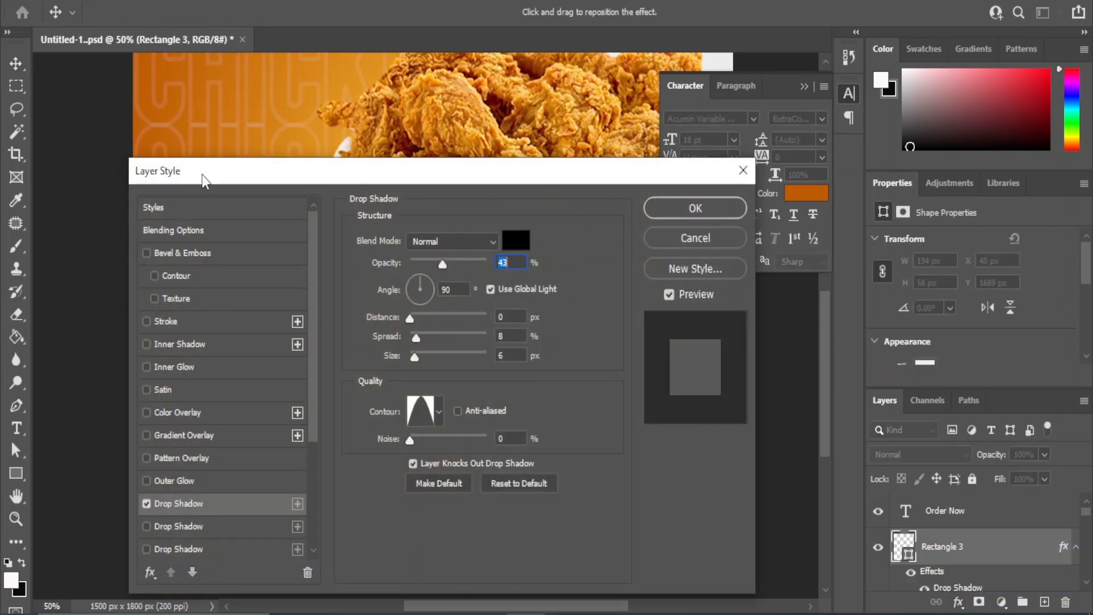
left_click_drag(203, 180, 397, 210)
left_click(341, 556)
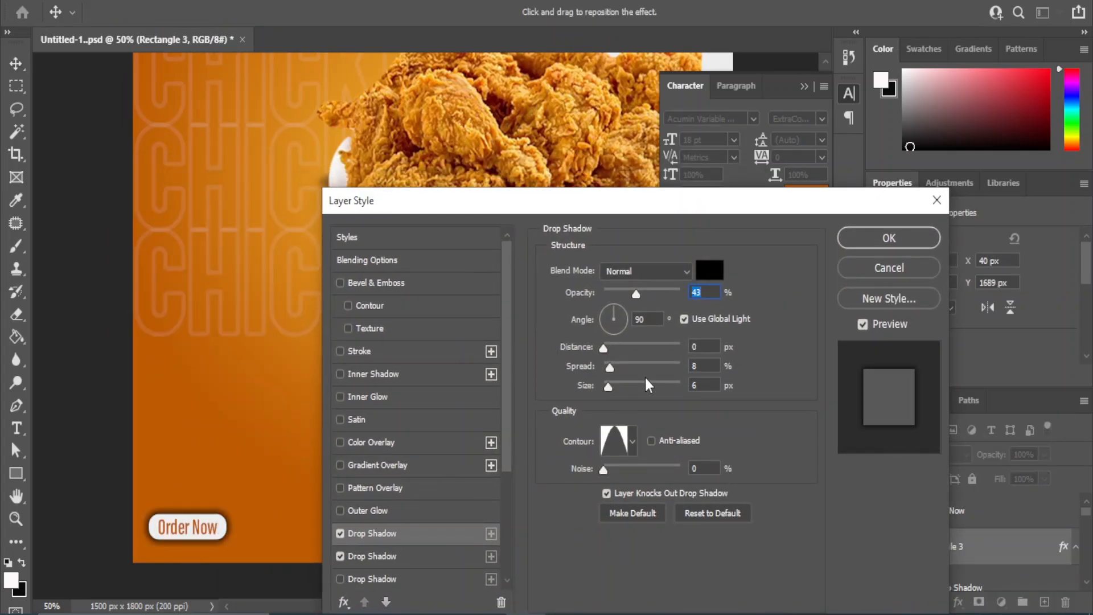
left_click(607, 385)
left_click(888, 238)
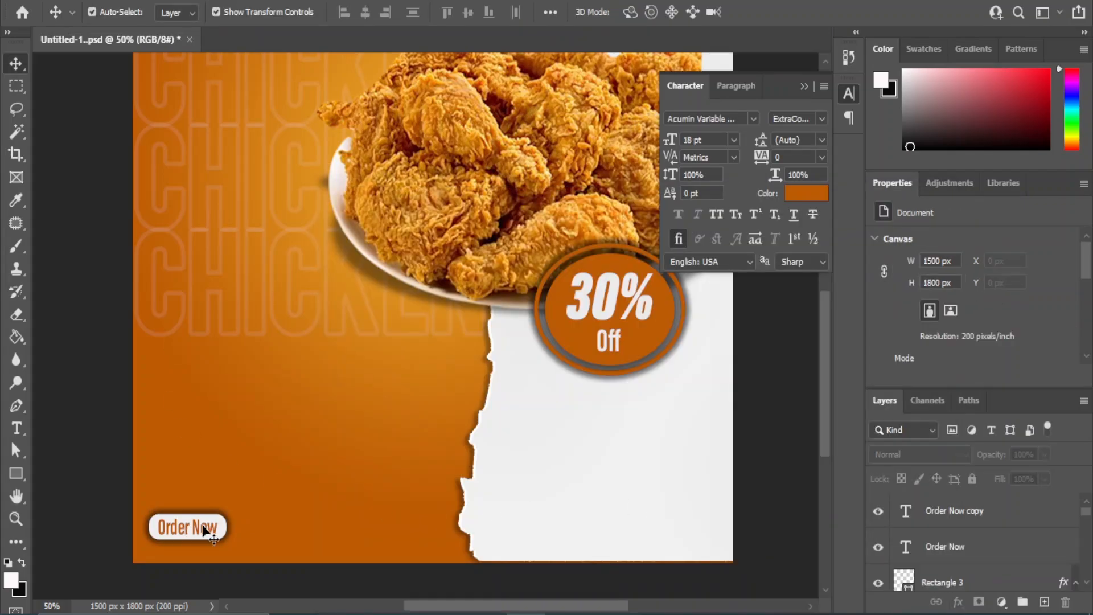
- Duplicate the "Order Now" text to the right of the button and recolour the copy with off-white sampled from the paper background
left_click_drag(206, 531, 337, 535)
left_click(806, 194)
left_click(520, 383)
left_click(959, 268)
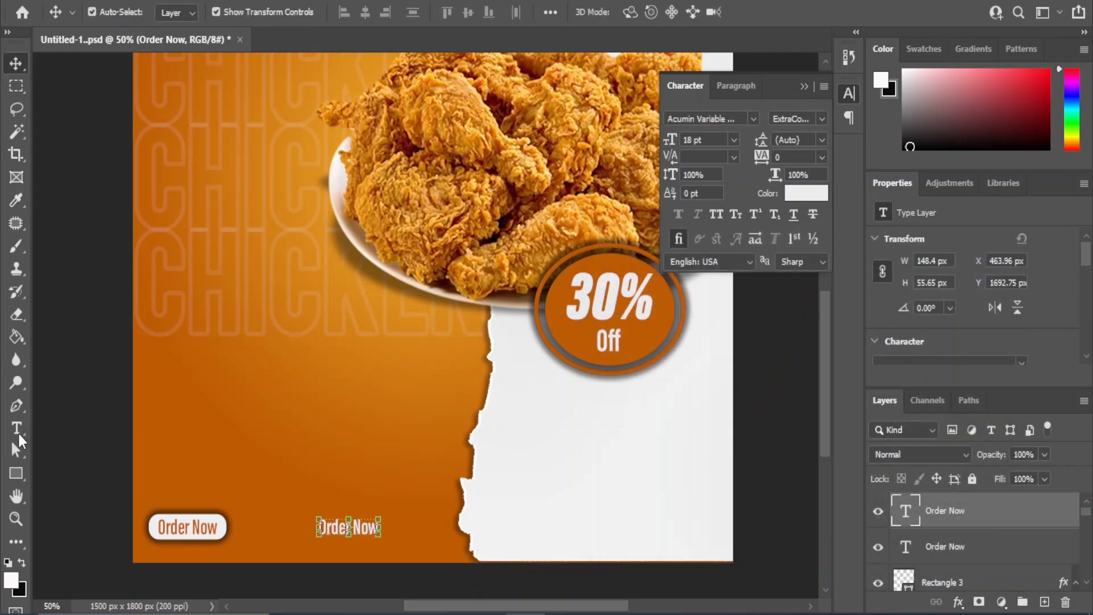
right_click(18, 436)
left_click(74, 430)
left_click_drag(325, 528, 415, 541)
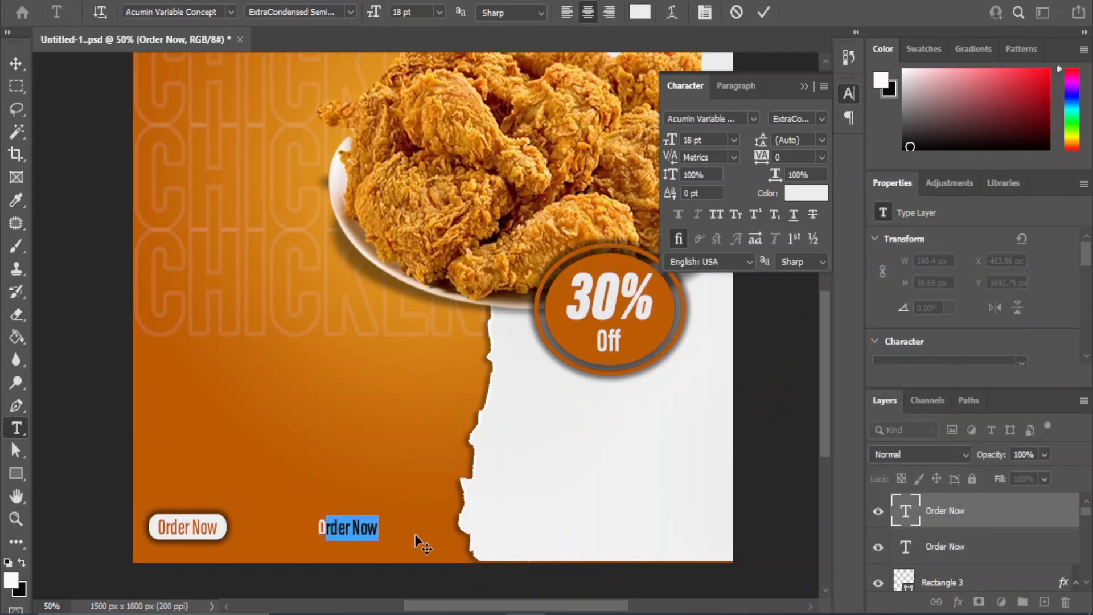
key("BackSpace")
key("BackSpace")
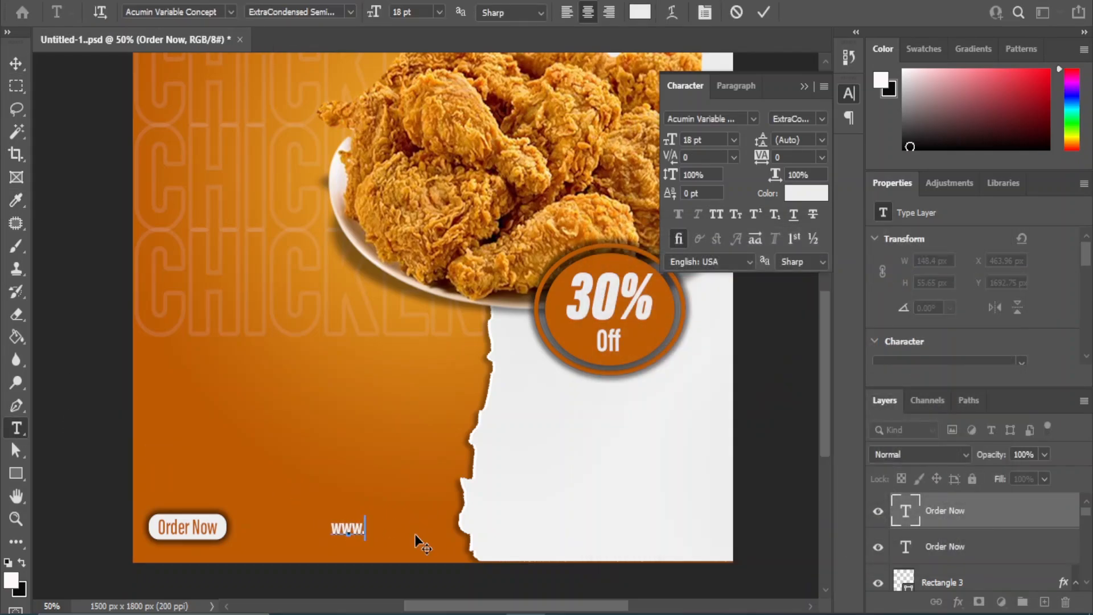
type("www.food.com")
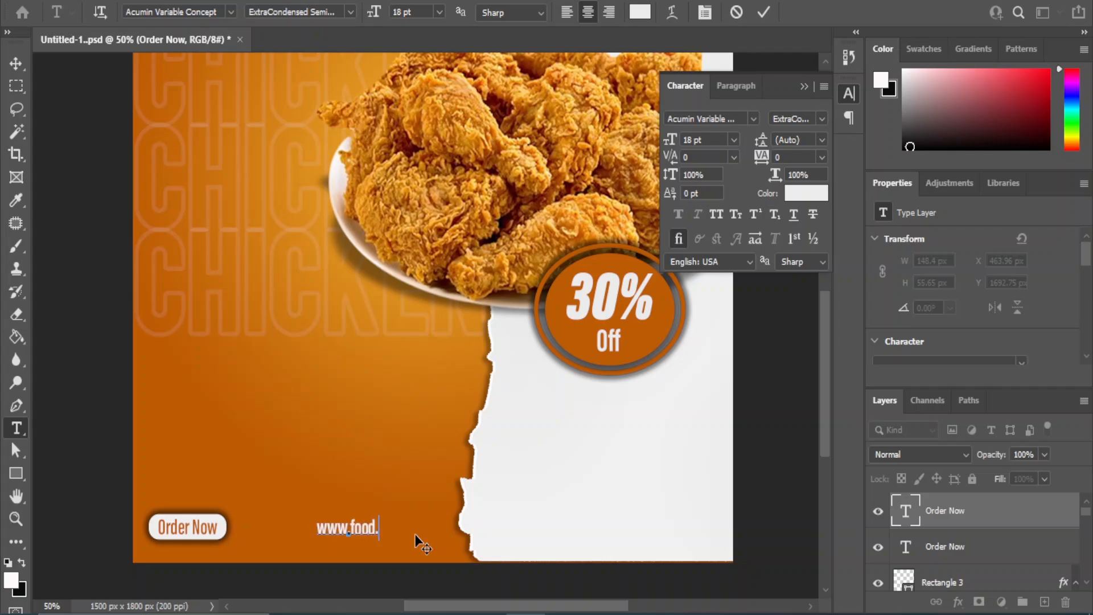
left_click(17, 64)
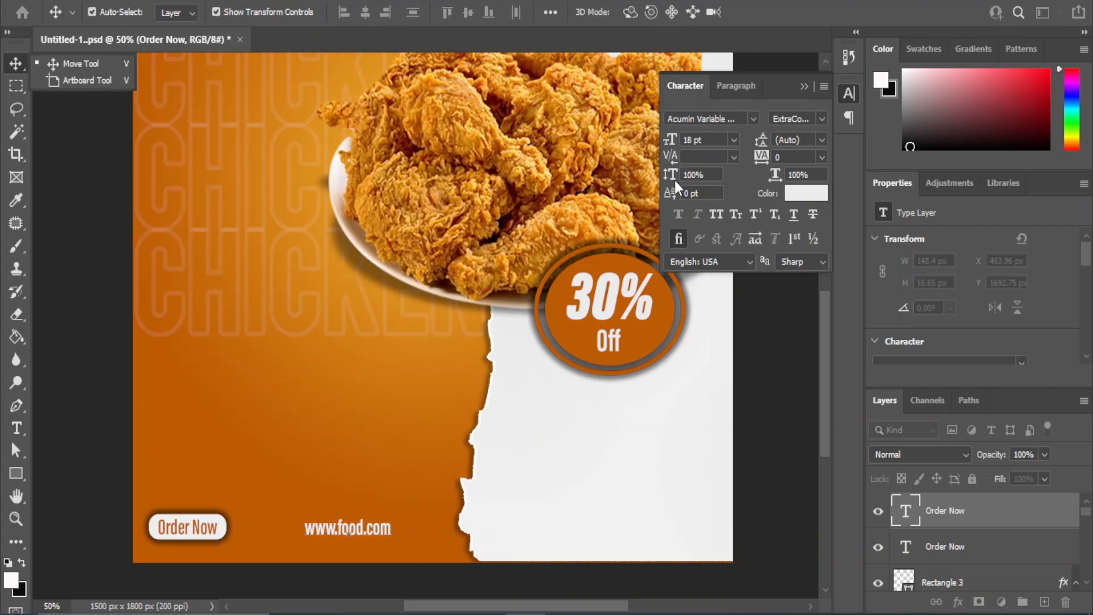
left_click(819, 119)
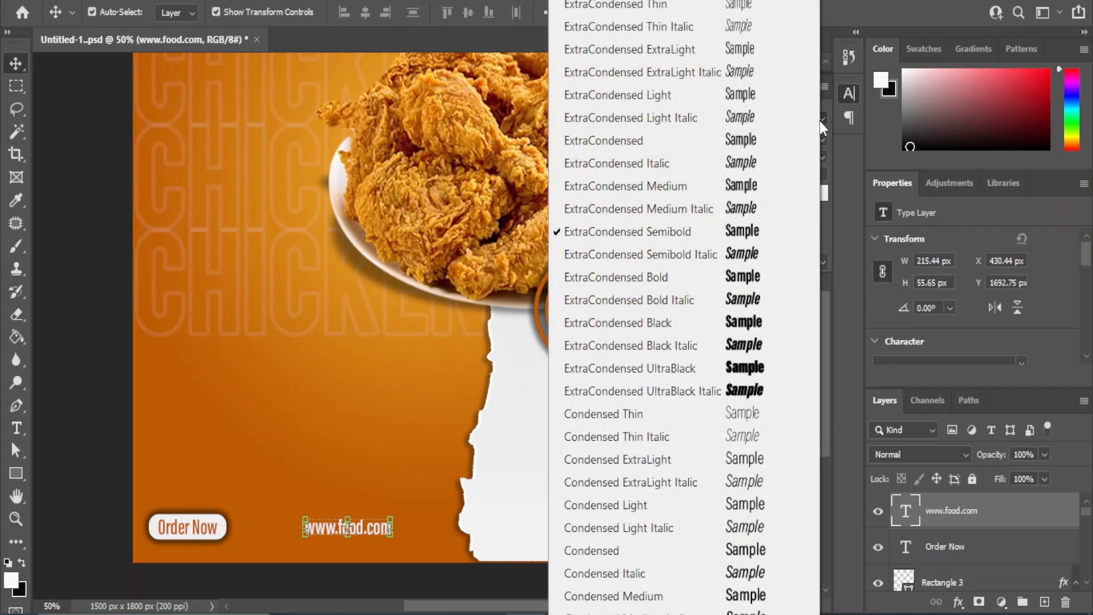
left_click(769, 188)
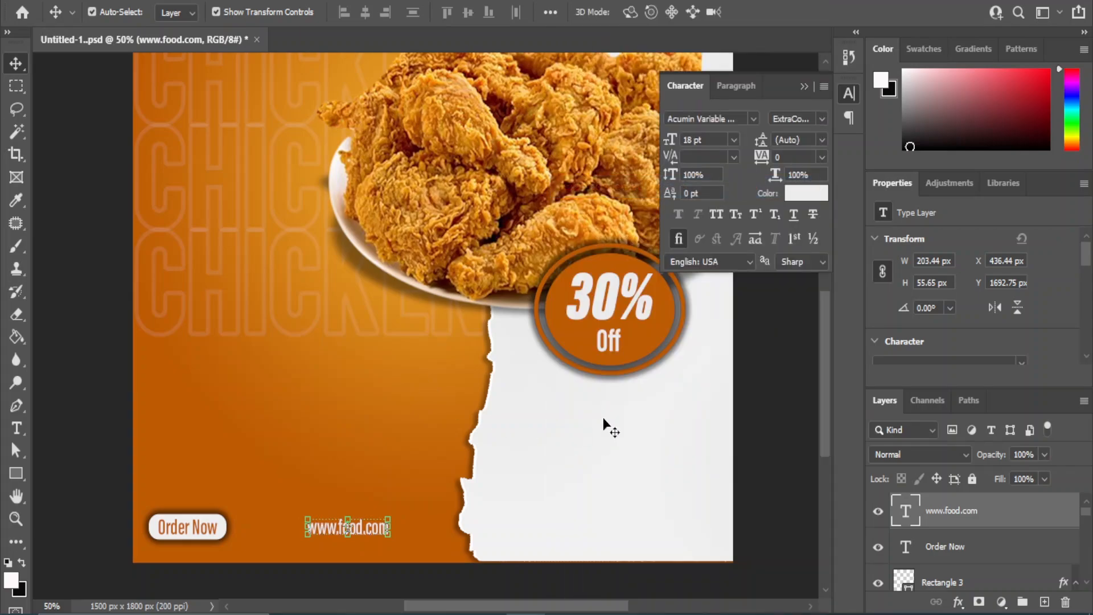
- Nudge the website text, the "Order Now" text and its rectangle down together by about 10 px
left_click(950, 583, "shift")
key("shift+Down")
key("shift+Down")
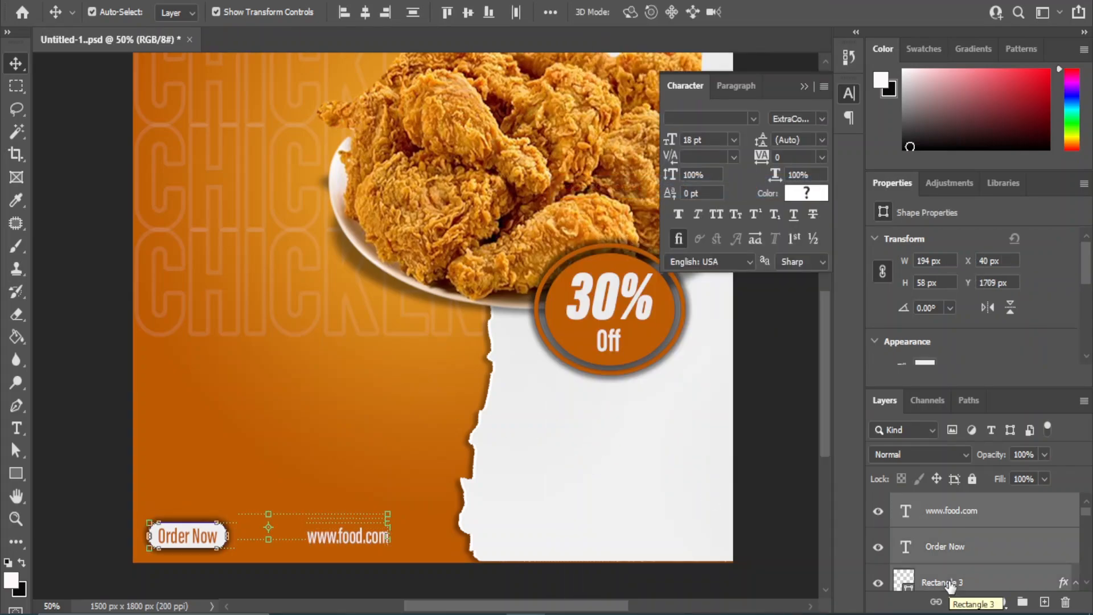
left_click(381, 532)
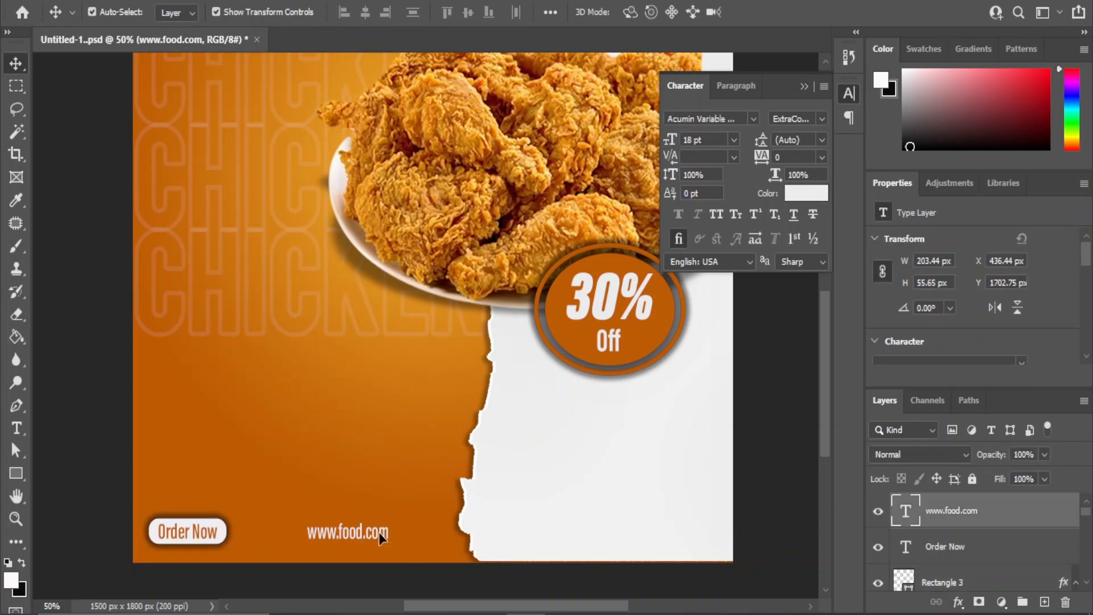
key("shift+Right")
key("shift+Right")
key("shift+Right")
key("shift+Right")
key("shift+Right")
key("shift+Right")
key("shift+Right")
key("shift+Right")
key("shift+Right")
key("shift+Right")
key("shift+Right")
key("shift+Right")
key("shift+Right")
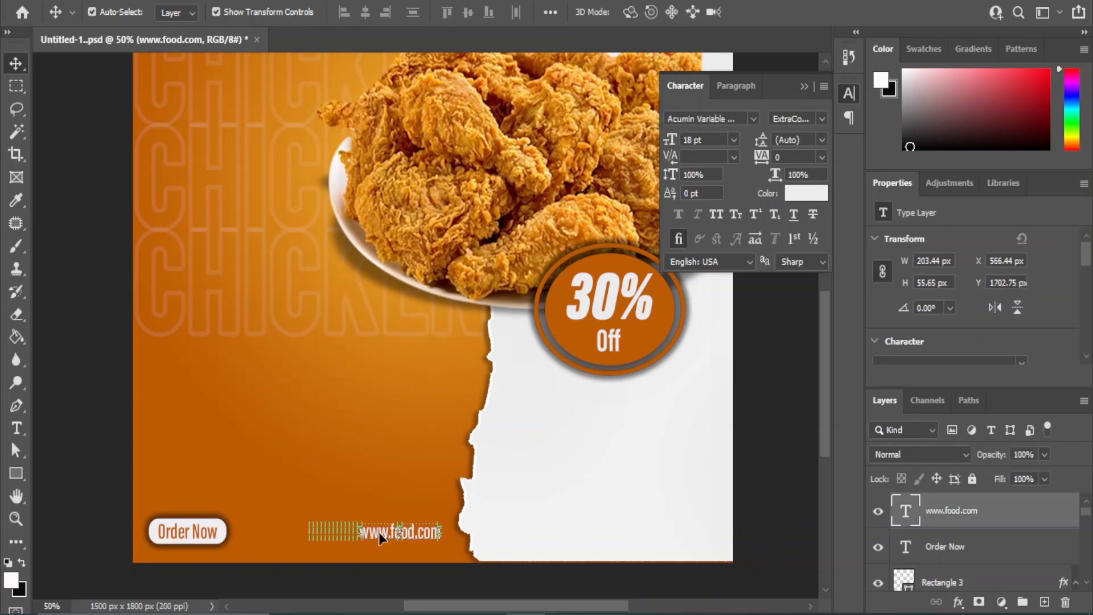
left_click(788, 505)
- Place the fried chicken (2) image on the orange area above the website text, scaled to about 506 by 324 px
key("ctrl+minus")
left_click_drag(525, 147, 514, 247)
mouse_move(474, 613)
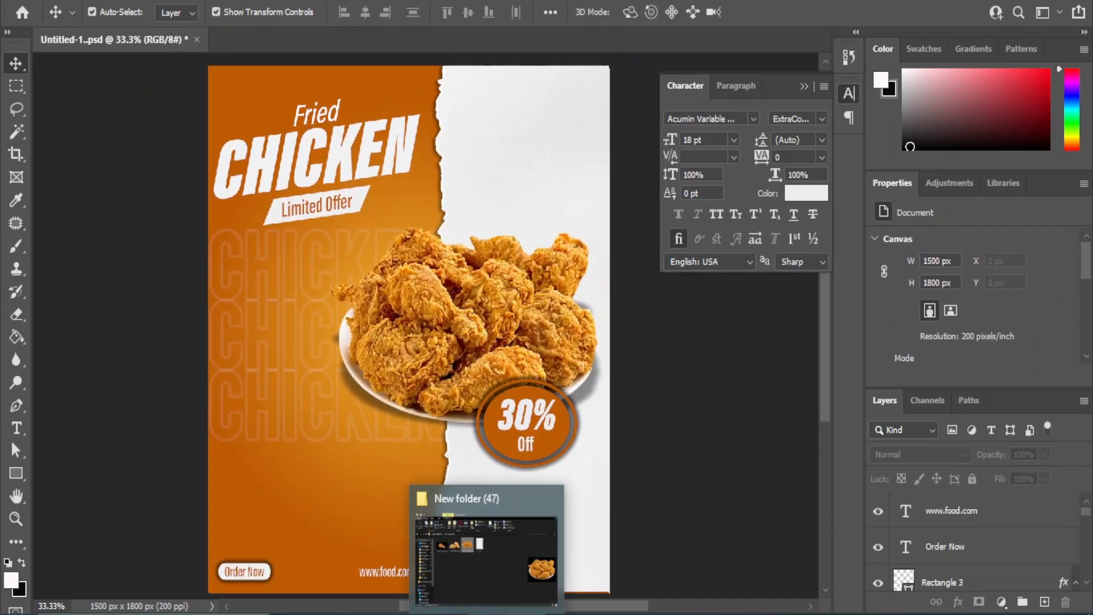
left_click(484, 546)
left_click(339, 434)
left_click(293, 191)
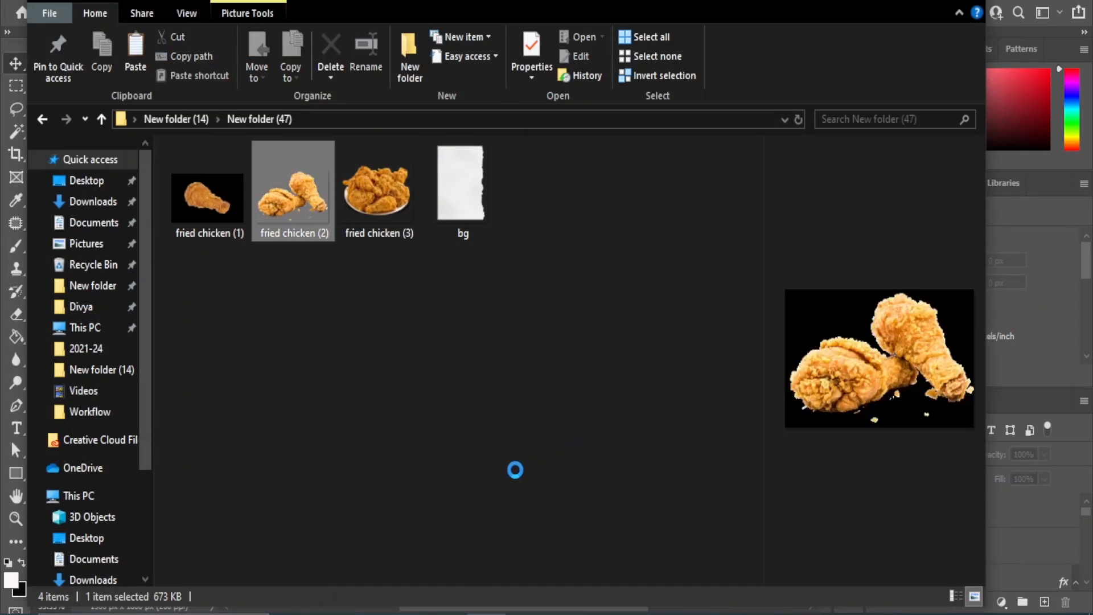
left_click_drag(516, 470, 331, 493)
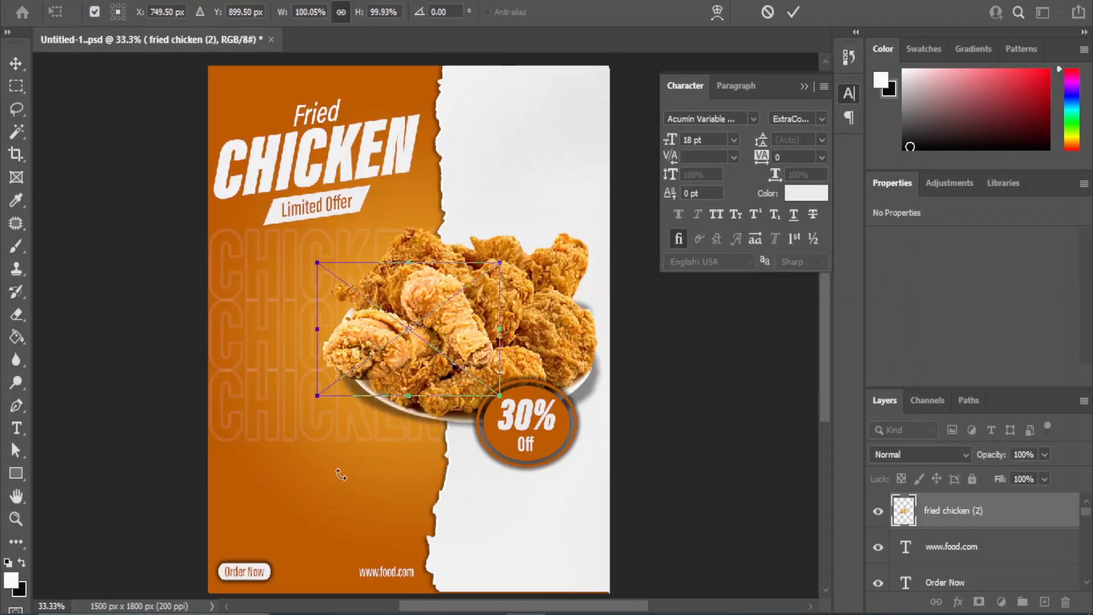
left_click_drag(435, 291, 376, 440)
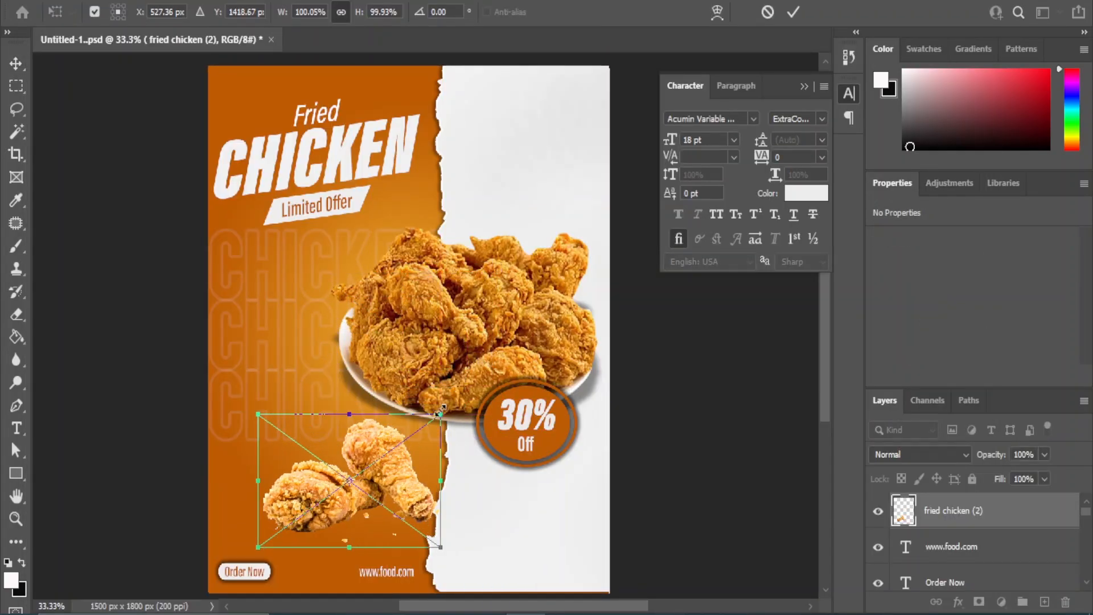
left_click_drag(439, 416, 410, 442)
left_click_drag(308, 506, 306, 523)
left_click_drag(258, 561, 273, 548)
left_click(16, 63)
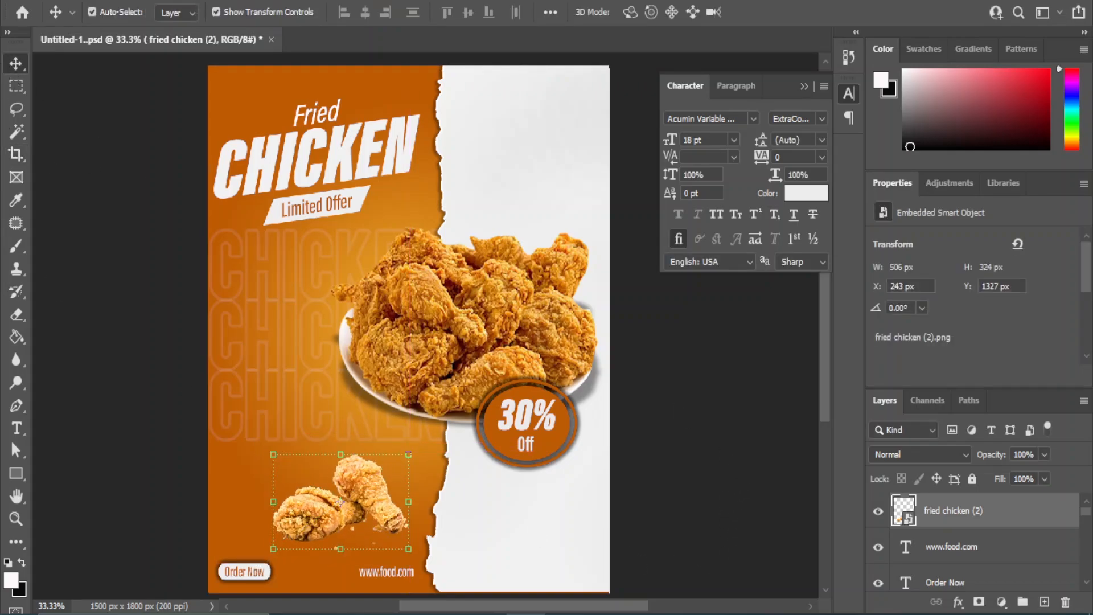
- Apply a Gaussian Blur with a 5.6 px radius to the fried chicken (2) image
key("alt+t")
mouse_move(342, 209)
left_click(484, 281)
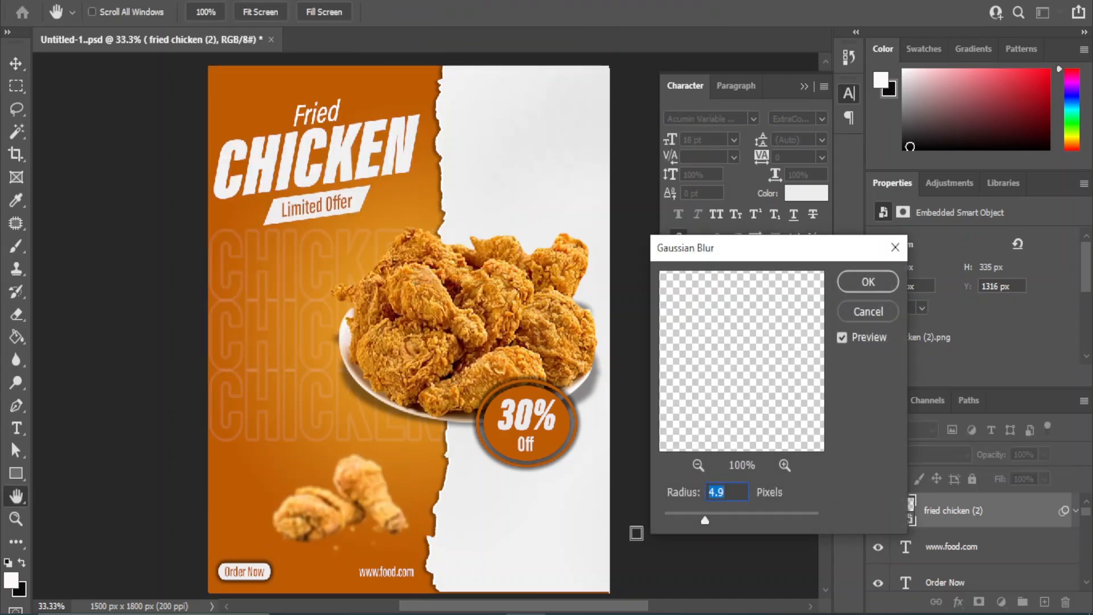
left_click_drag(705, 521, 709, 521)
left_click(868, 281)
left_click(705, 421)
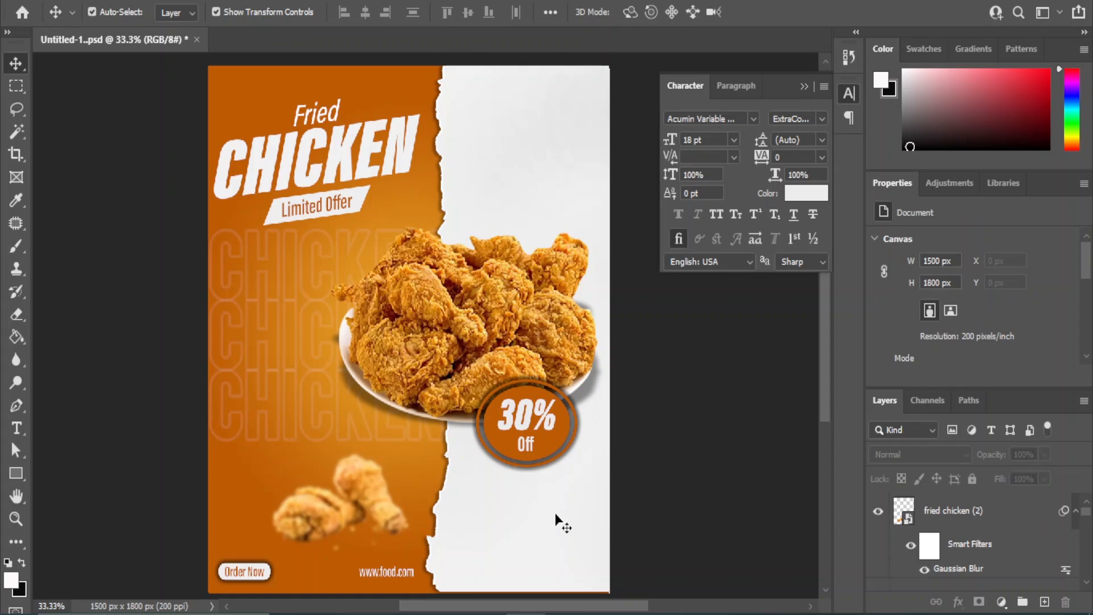
- Place the fried chicken (1) image on the paper above the plate, rotated about -41.29° and scaled to about 231 by 144 px
mouse_move(529, 612)
left_click(529, 524)
left_click_drag(208, 196, 510, 238)
left_click_drag(209, 466, 454, 310)
left_click_drag(627, 323, 626, 227)
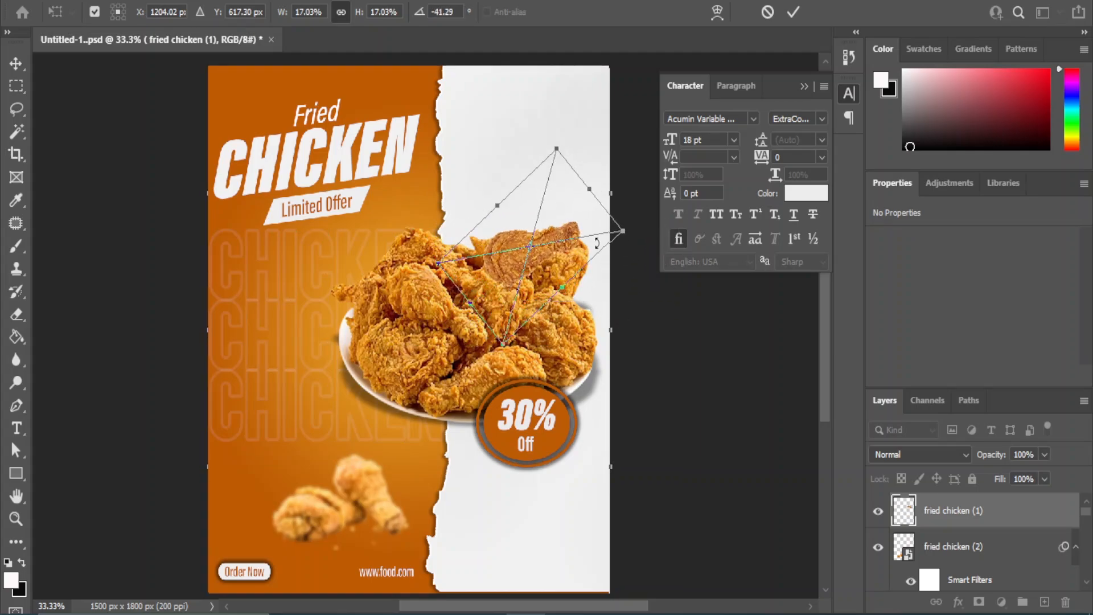
left_click_drag(531, 246, 528, 185)
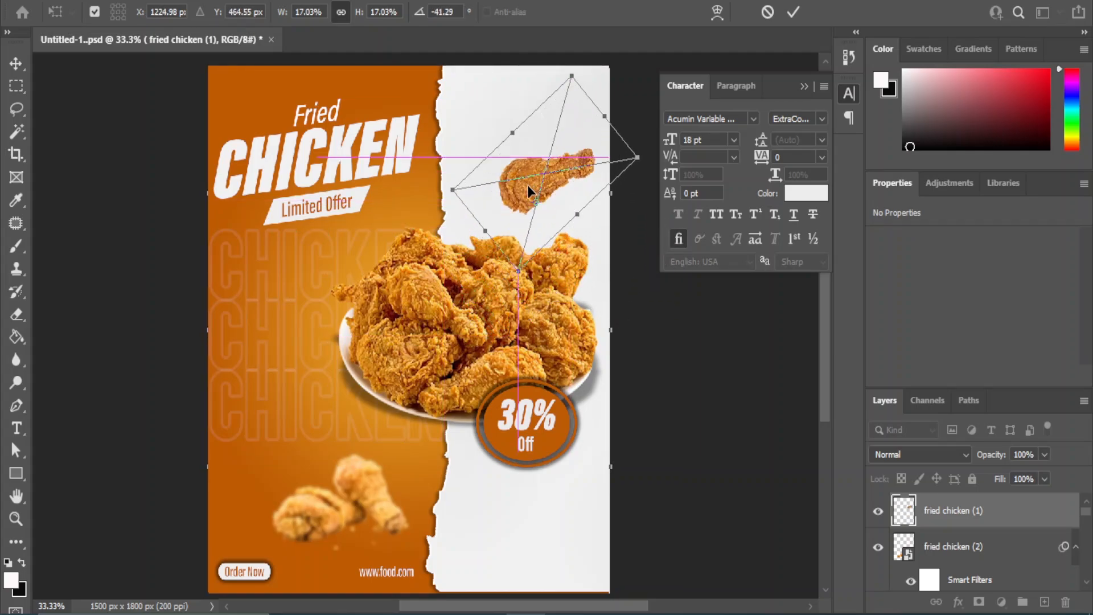
left_click_drag(568, 87, 543, 125)
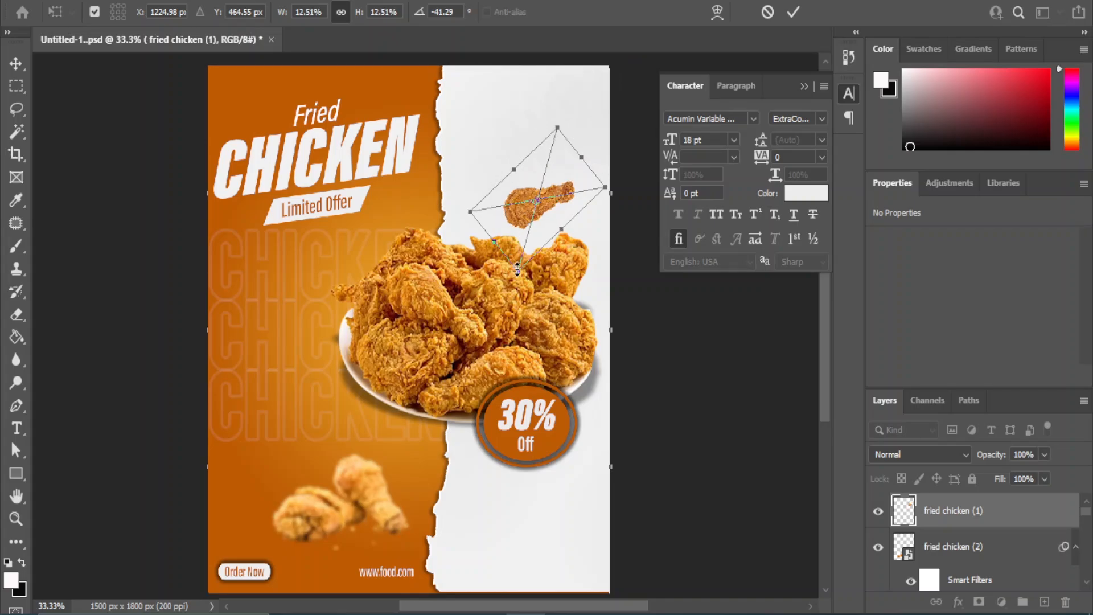
left_click_drag(518, 265, 527, 252)
left_click(11, 67)
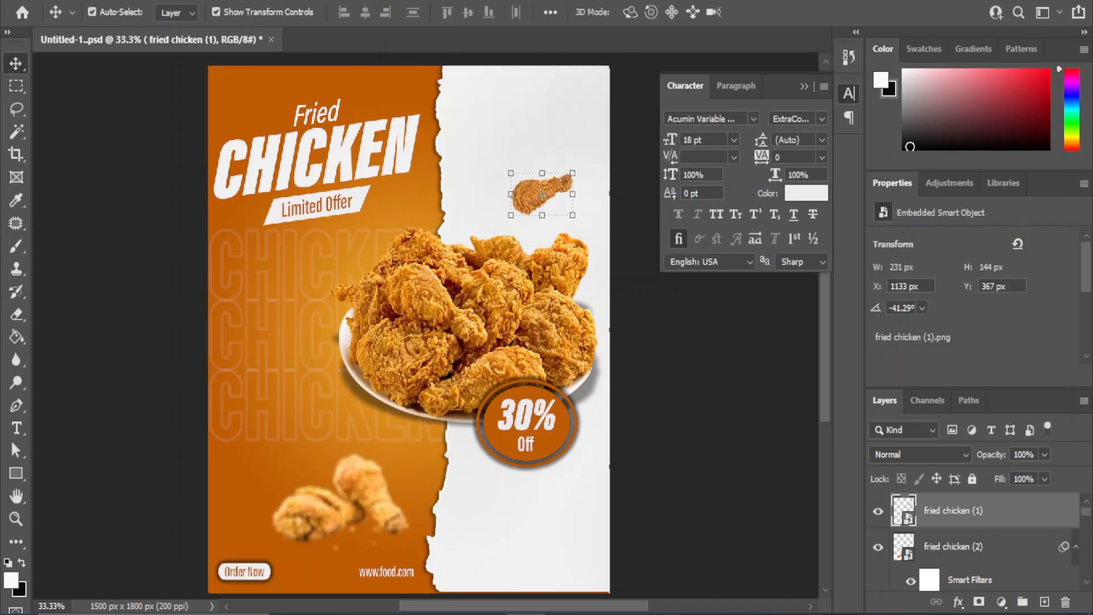
- Apply a Gaussian Blur with a 3.7 px radius to the fried chicken (1) image
key("alt+t")
mouse_move(268, 210)
left_click(445, 271)
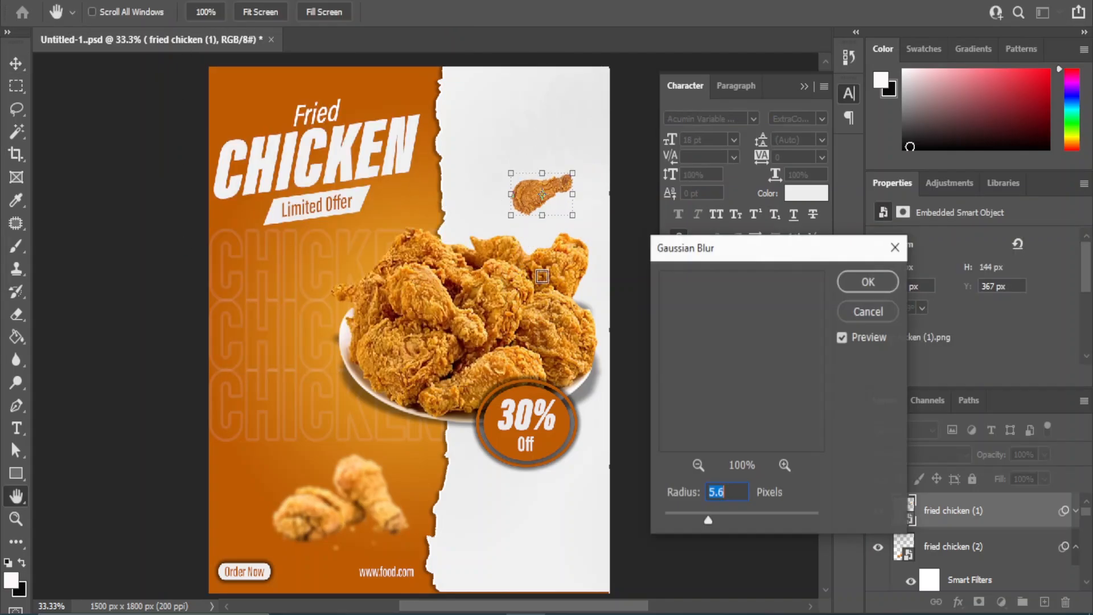
left_click_drag(708, 520, 695, 519)
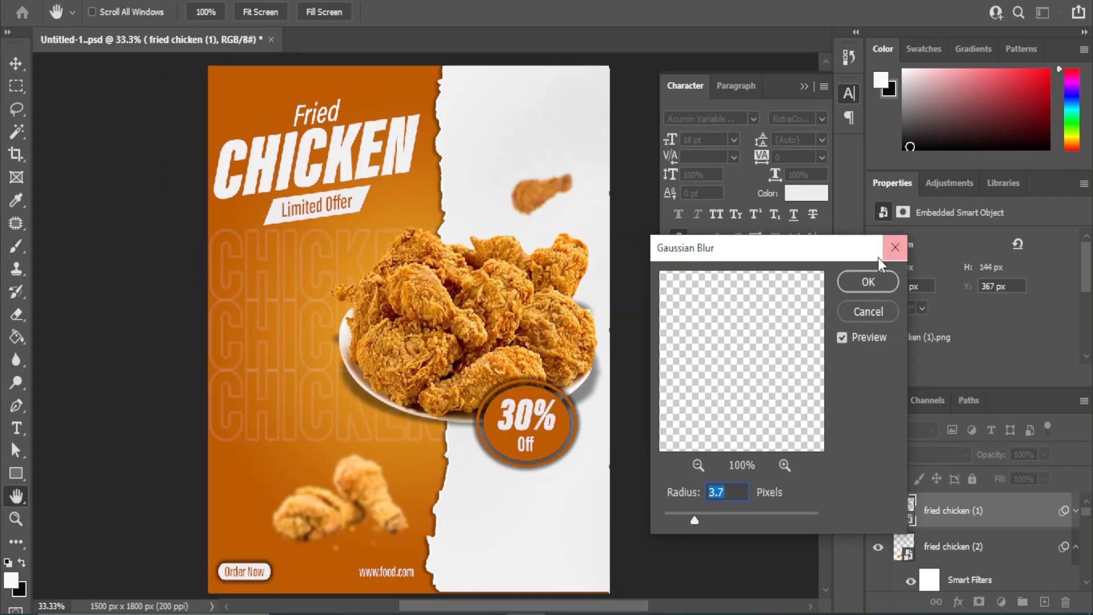
left_click(869, 281)
- Duplicate the blurred drumstick into the poster's upper-right corner, enlarge it to about 288 by 226 px and rotate it to about -51.92°
left_click_drag(999, 522, 1044, 601)
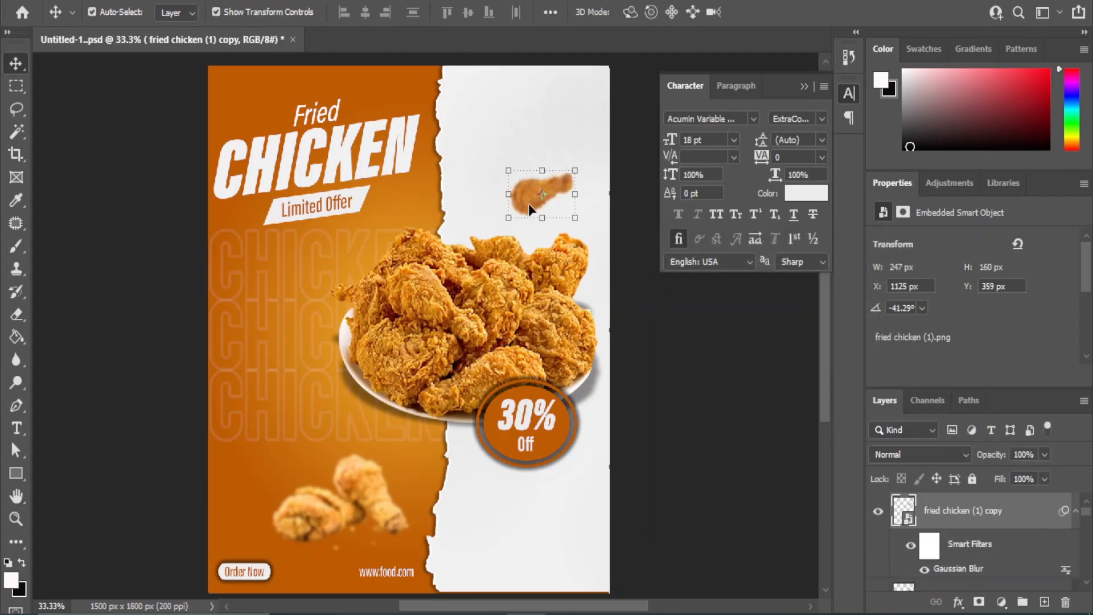
left_click_drag(529, 203, 569, 95)
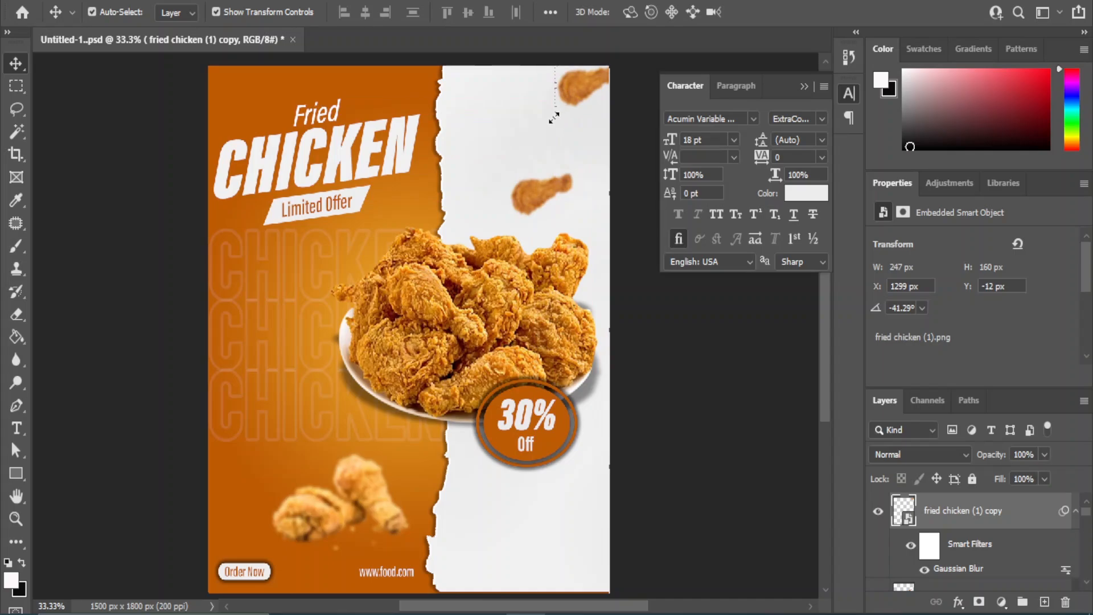
left_click(554, 118)
key("Return")
left_click_drag(570, 145, 612, 154)
left_click_drag(588, 84, 582, 78)
left_click_drag(570, 165, 568, 169)
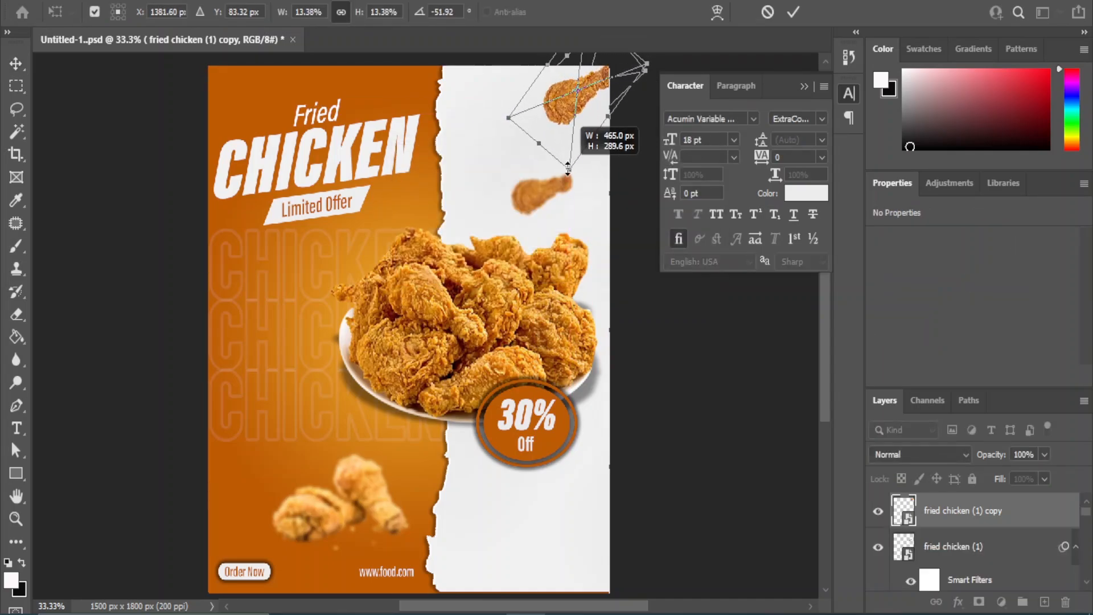
key("Return")
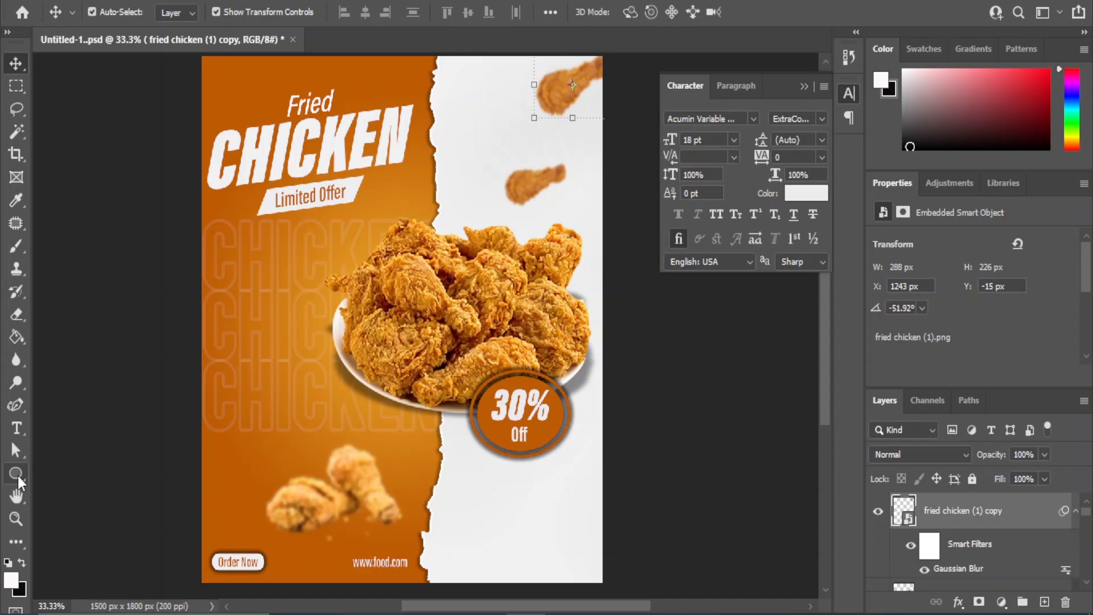
- Draw a 21 px circle near the torn edge at the paper's bottom and fill it with dark orange bd5b03
right_click(18, 476)
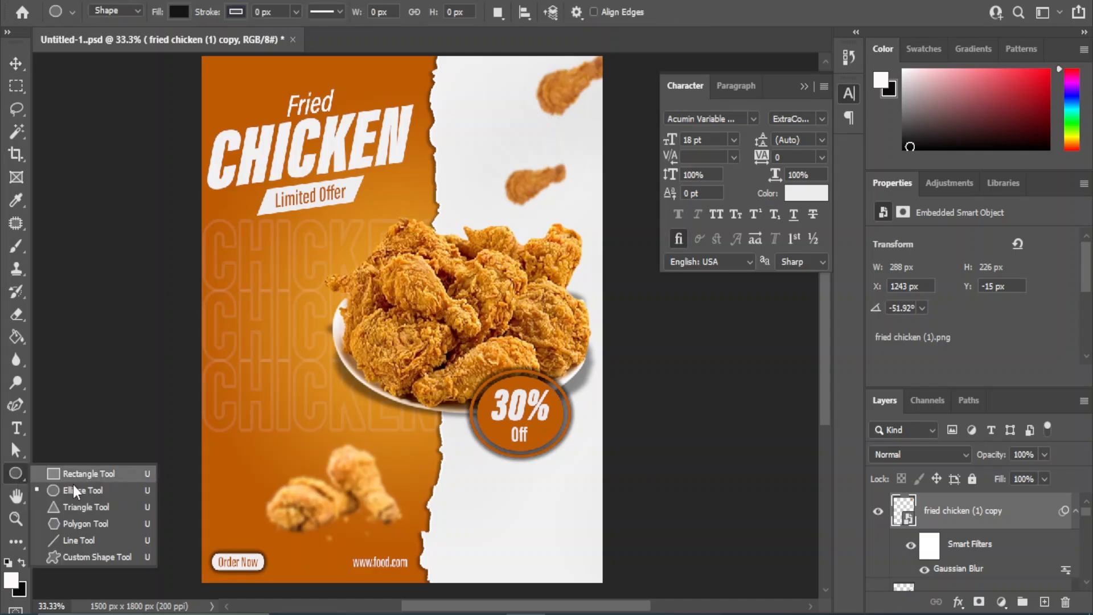
left_click(73, 484)
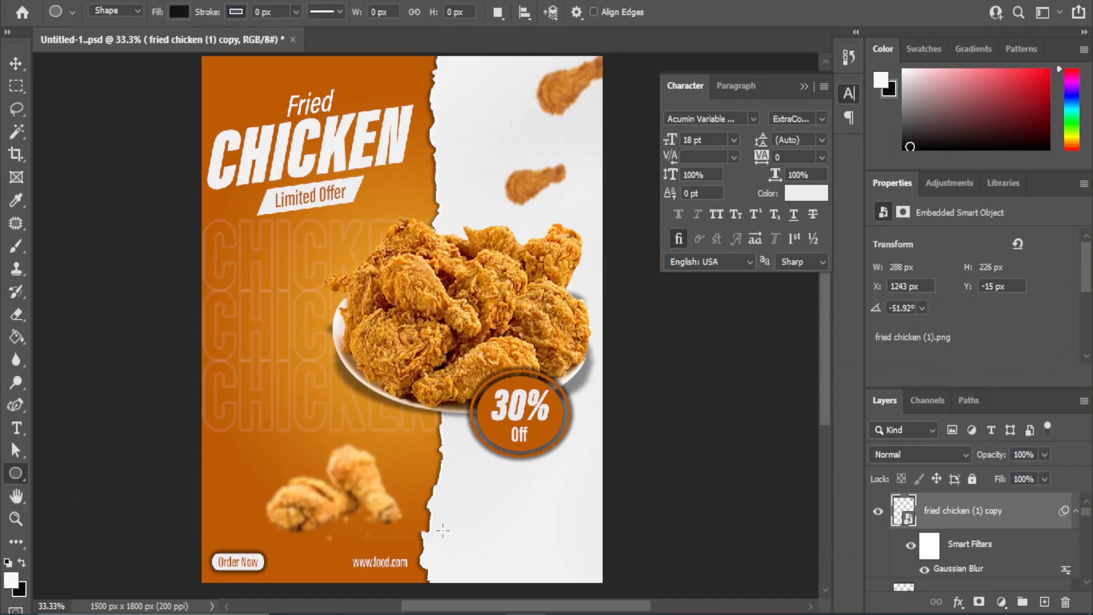
left_click_drag(442, 542, 448, 549)
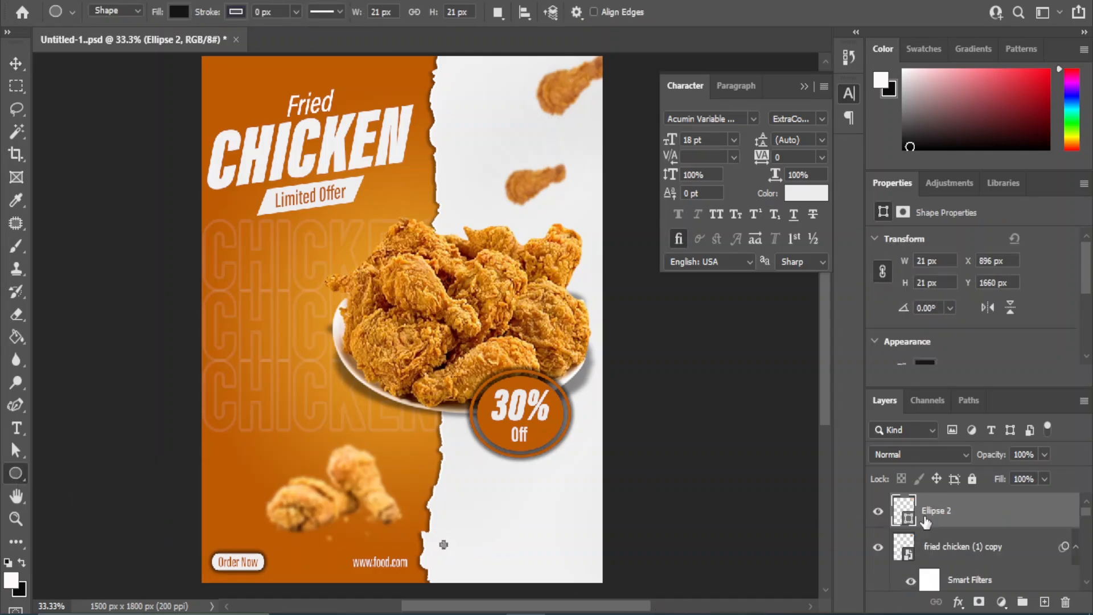
double_click(900, 509)
left_click(223, 71)
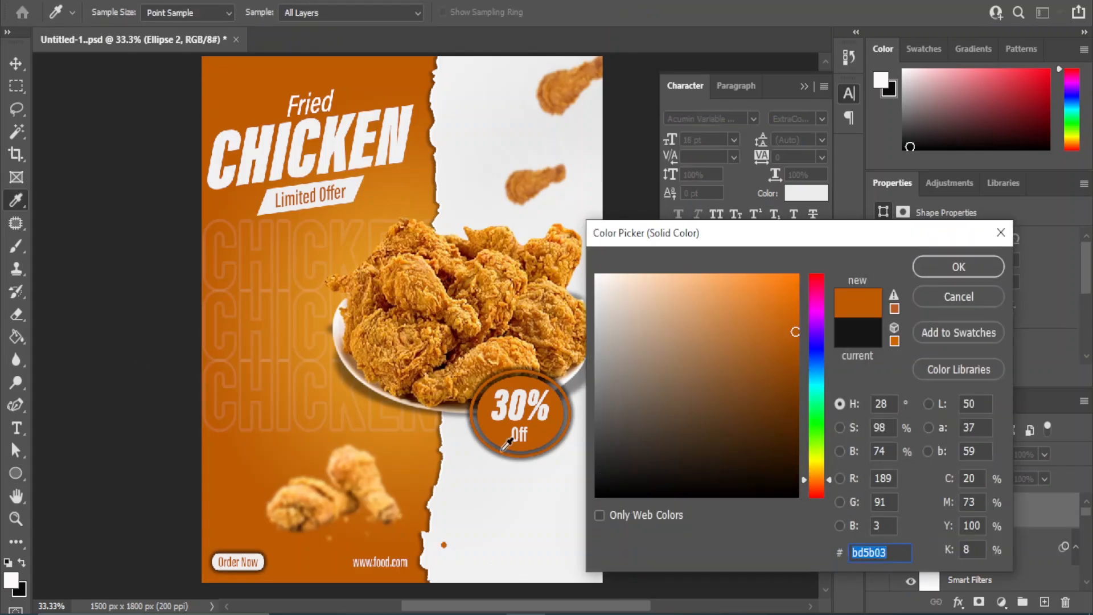
left_click(939, 266)
- Duplicate the dot eight times, offsetting each copy 30 px to the right to form a horizontal row of nine dots
key("ctrl+j")
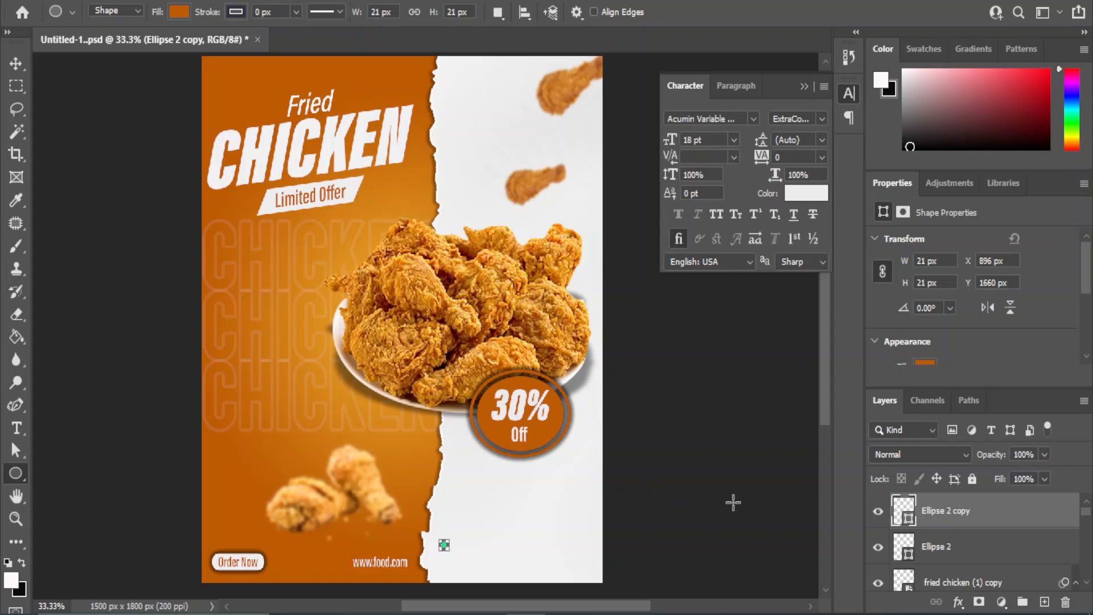
key("v")
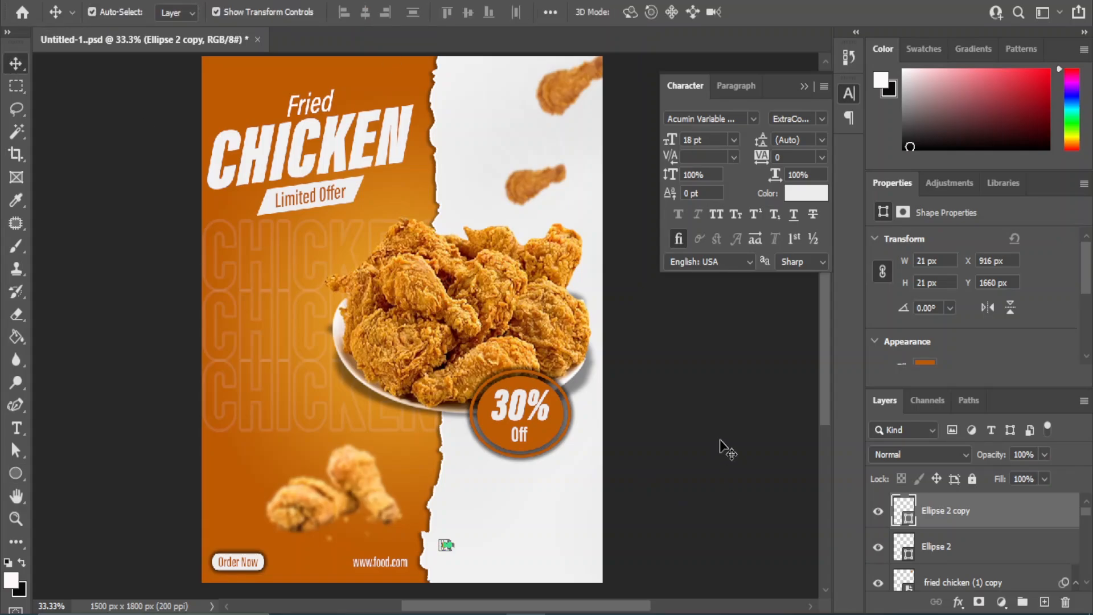
key("ctrl+j")
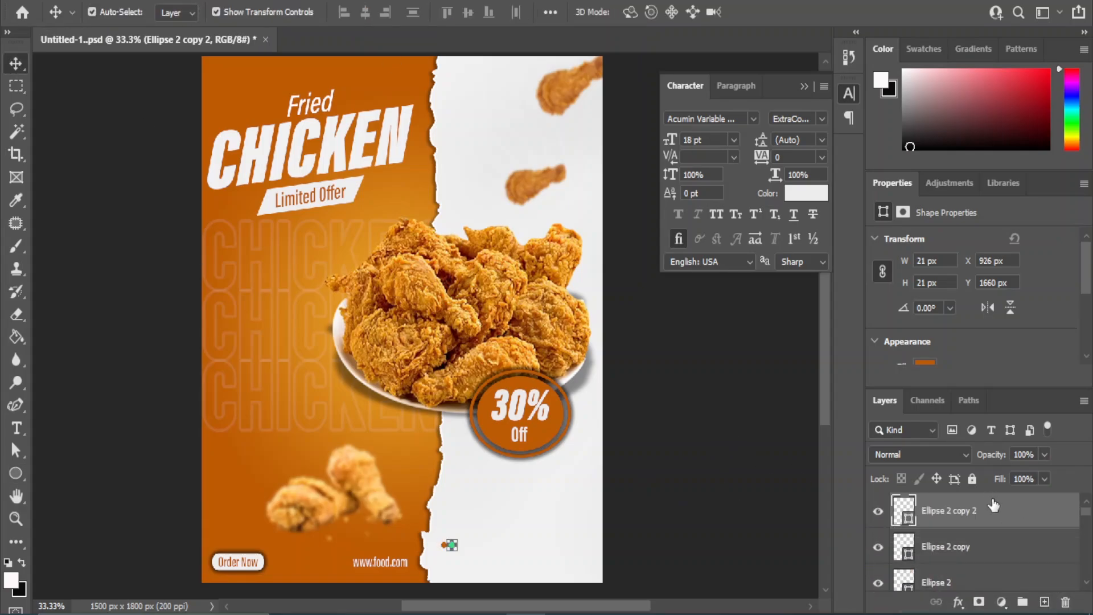
key("ctrl+j")
key("ctrl+j")
key("shift+Right")
key("shift+Right")
key("shift+Right")
key("shift+Right")
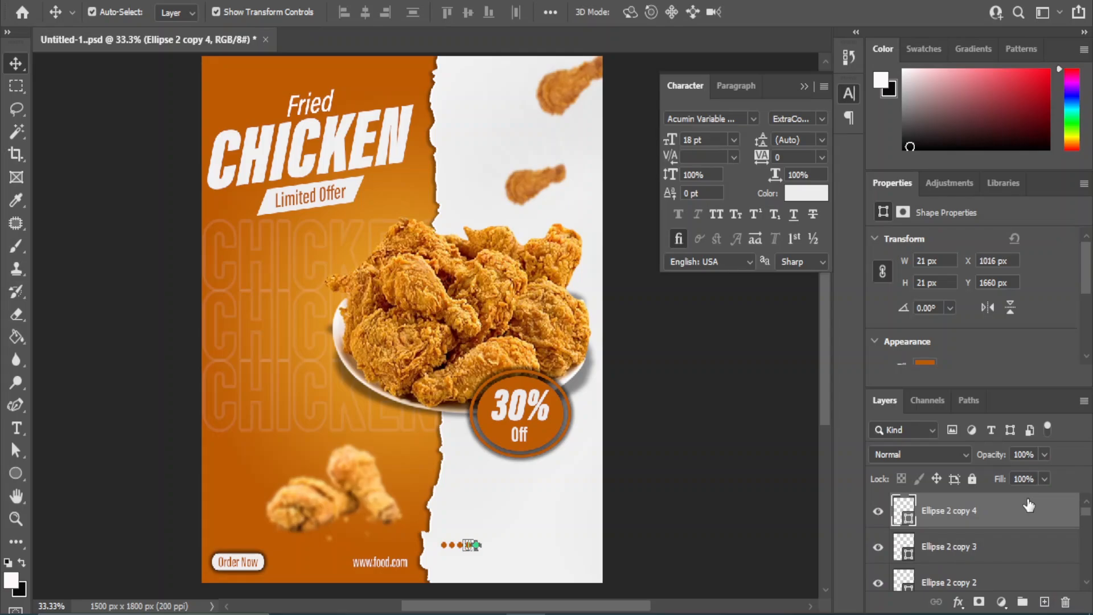
key("ctrl+j")
key("shift+Right")
key("shift+Right")
key("shift+Right")
key("shift+Right")
key("ctrl+j")
key("shift+Right")
key("shift+Right")
key("shift+Right")
key("shift+Right")
key("ctrl+j")
key("shift+Right")
key("shift+Right")
key("shift+Right")
key("shift+Right")
key("ctrl+j")
key("shift+Right")
key("shift+Right")
key("shift+Right")
key("shift+Right")
- Select all nine dot layers, from Ellipse 2 through Ellipse 2 copy 8, and put them in one group
scroll(956, 550, "down", 5)
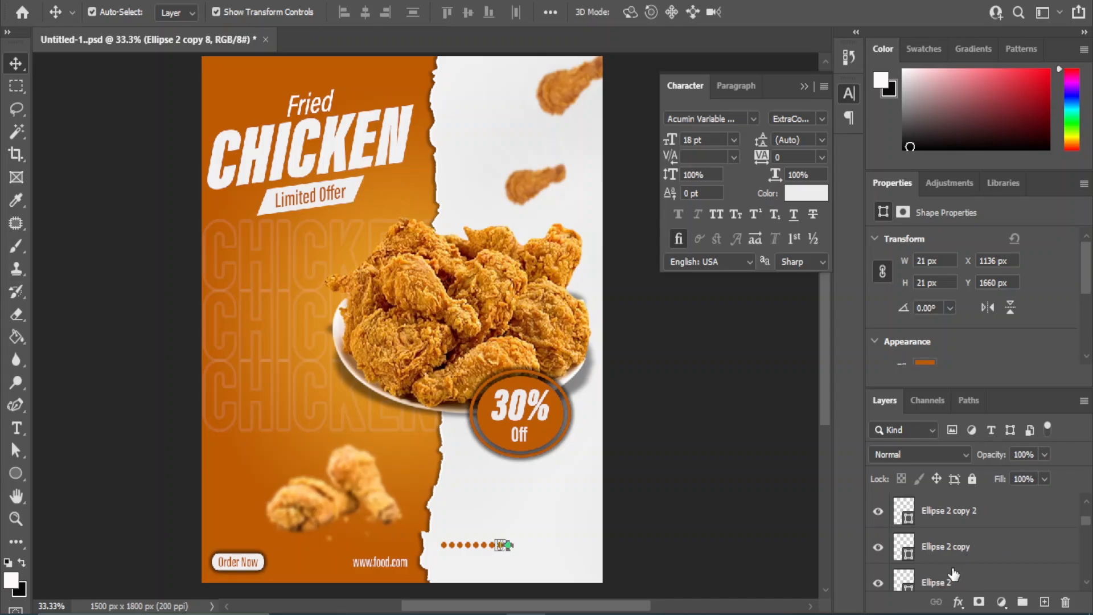
left_click(946, 559)
scroll(960, 552, "up", 5)
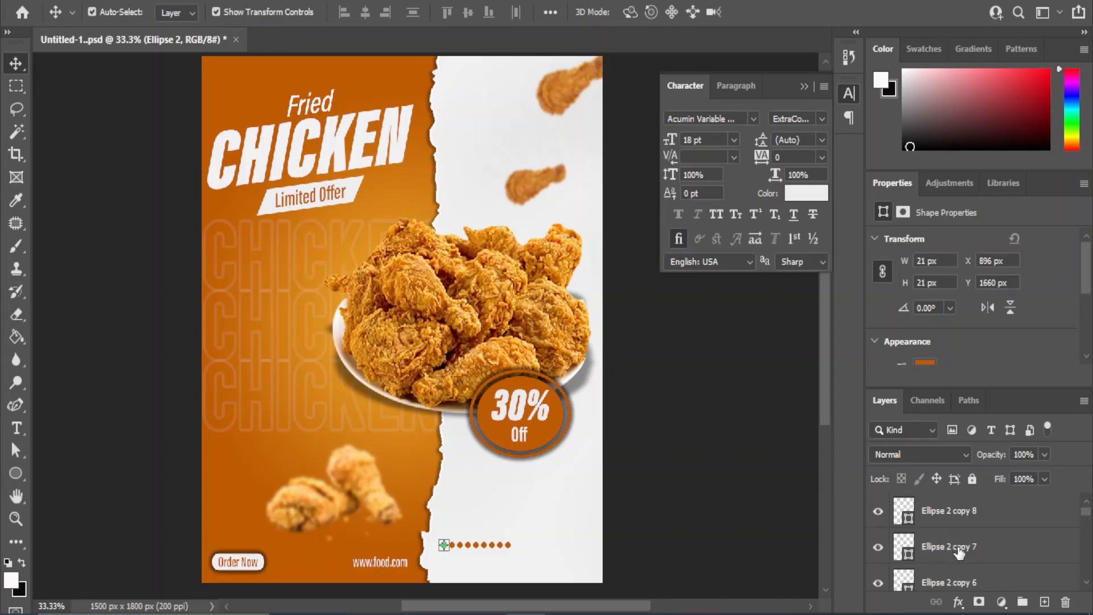
left_click(948, 515, "shift")
left_click(1023, 603)
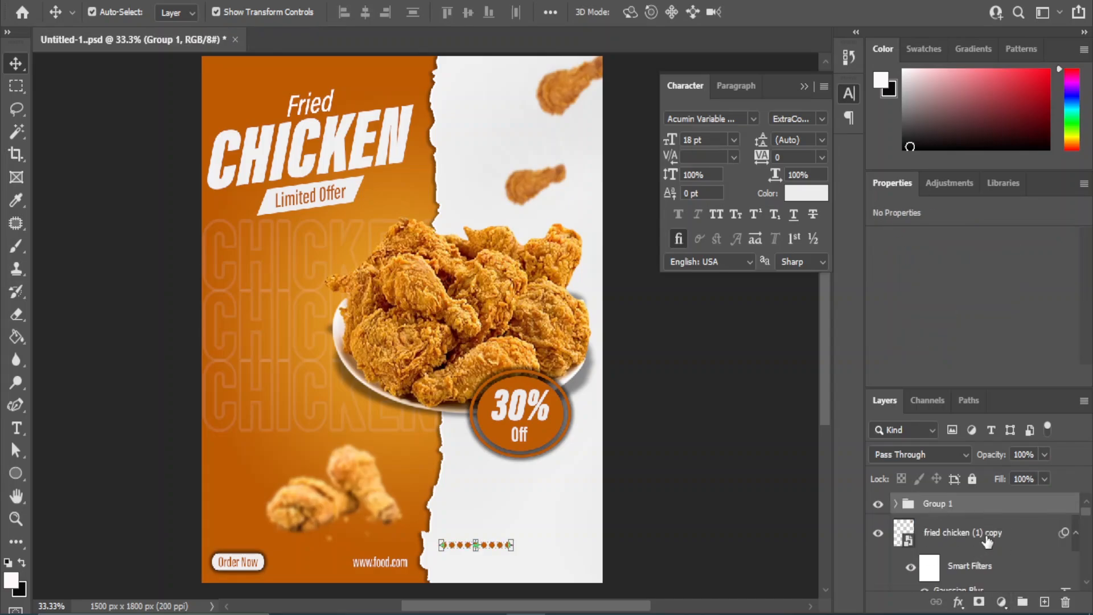
- Move the dot group about 130 px to the right and 40 px down on the paper
key("shift+Right")
key("shift+Right")
key("shift+Right")
key("shift+Right")
key("shift+Right")
key("shift+Right")
key("shift+Right")
key("shift+Right")
key("shift+Right")
key("shift+Right")
key("shift+Right")
key("shift+Right")
key("shift+Right")
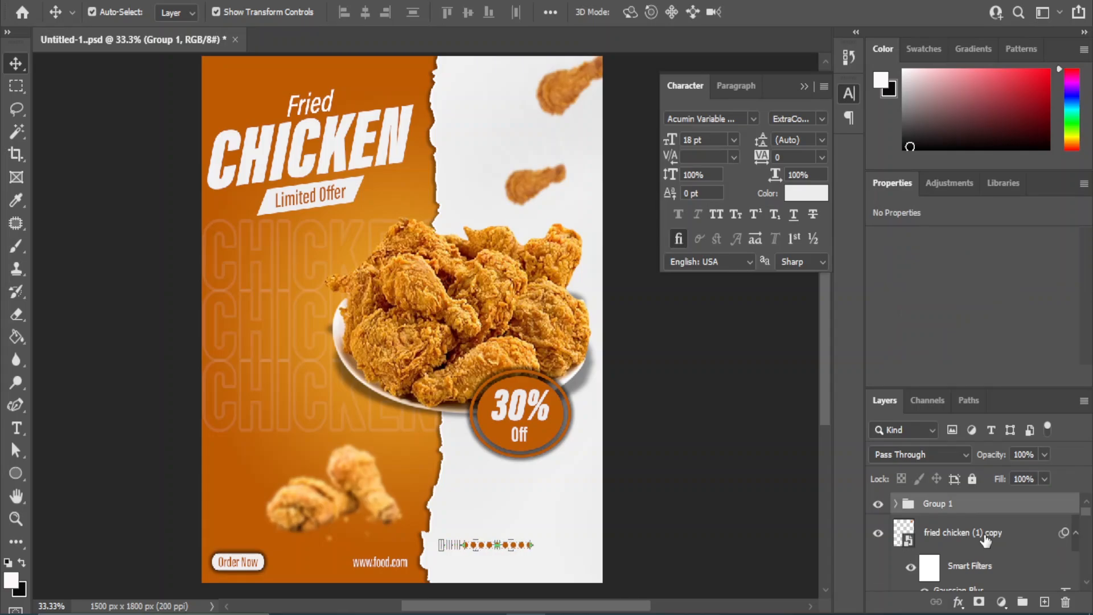
key("shift+Down")
key("shift+Down")
key("shift+Down")
key("shift+Down")
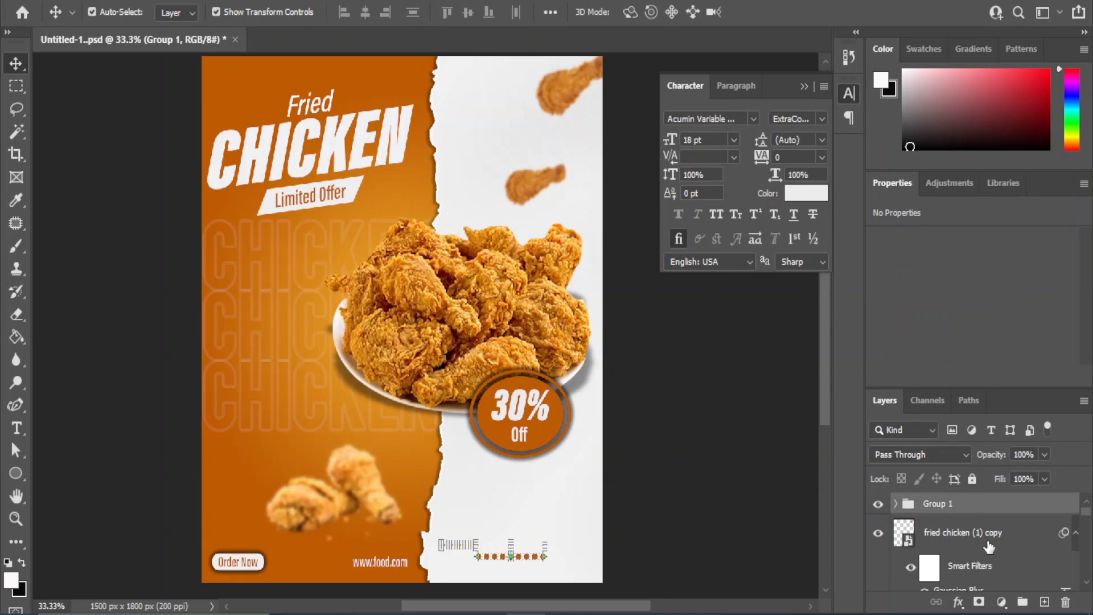
- Duplicate the dot row twice, shifting each copy 30 px above the previous one to build a three-row dot grid
left_click_drag(991, 511, 1044, 602)
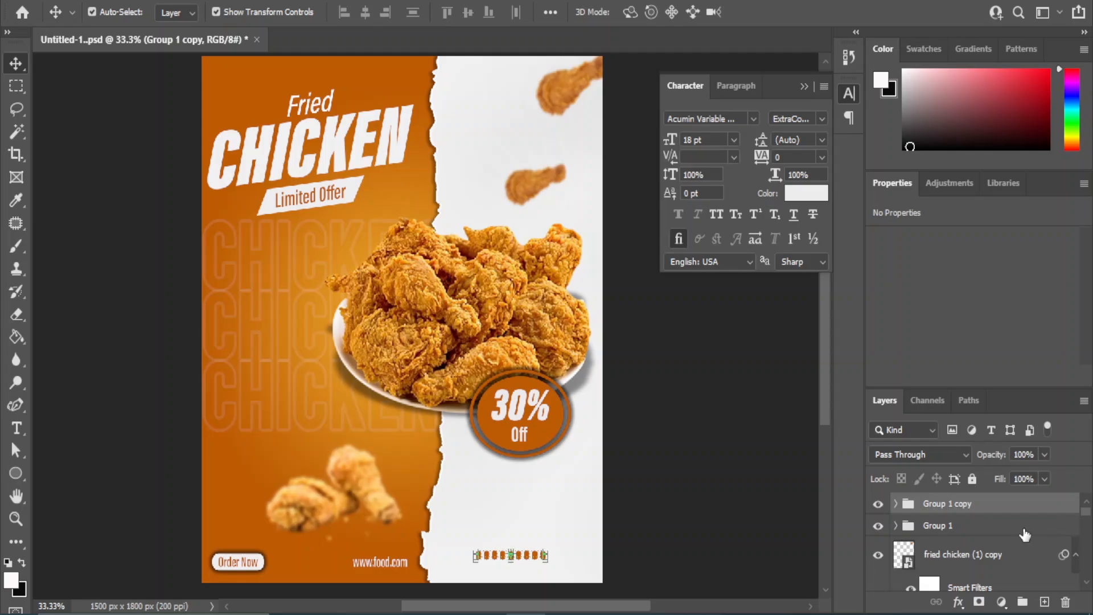
key("shift+Up")
key("shift+Up")
key("shift+Up")
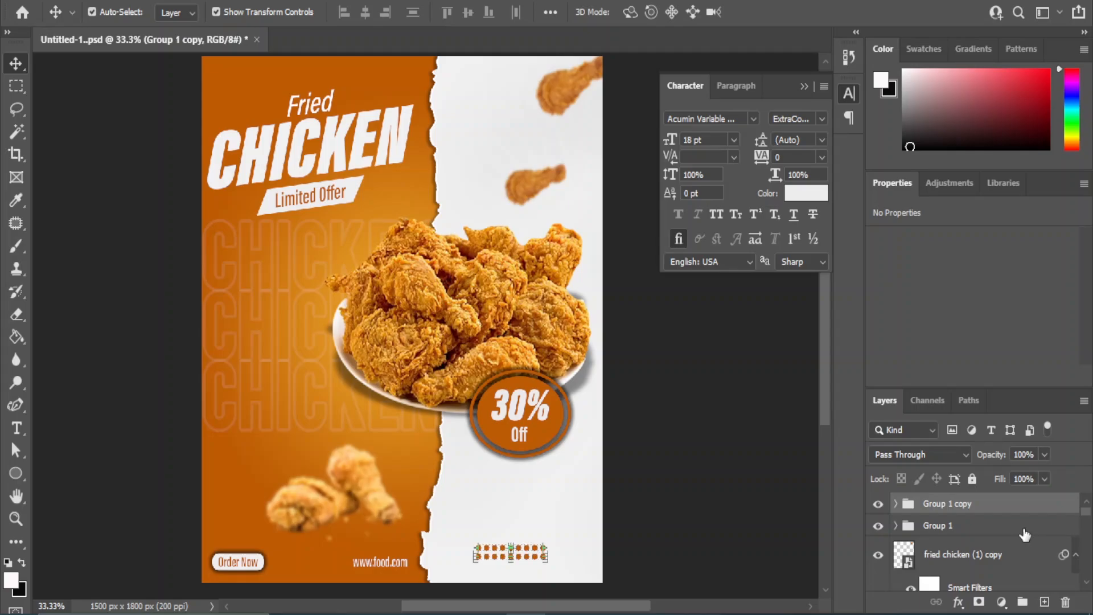
left_click_drag(1029, 512, 1045, 601)
key("shift+Up")
key("shift+Up")
key("shift+Up")
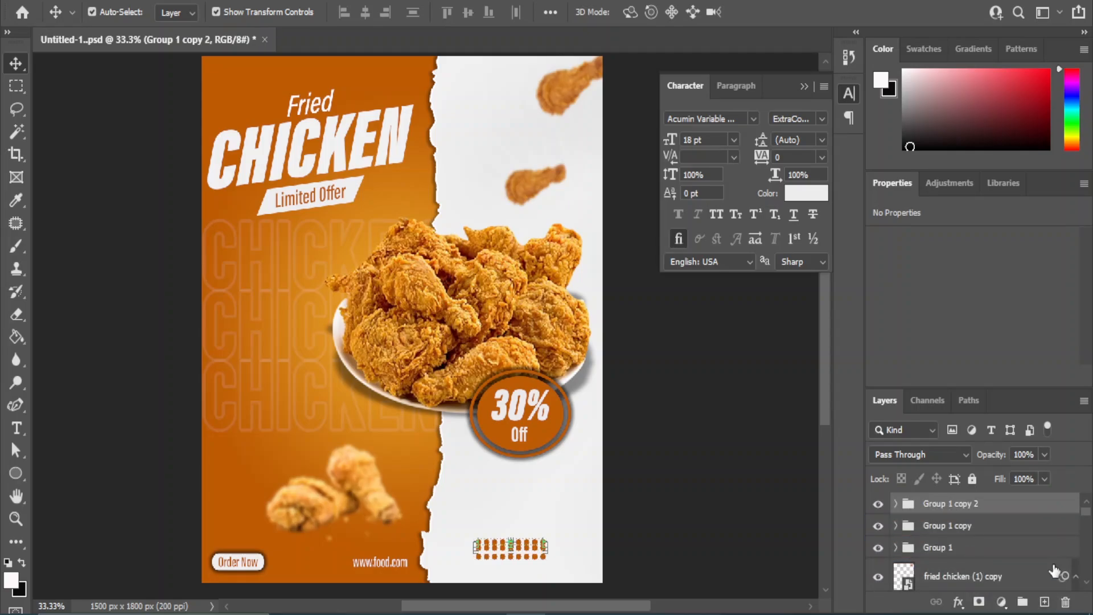
left_click(699, 439)
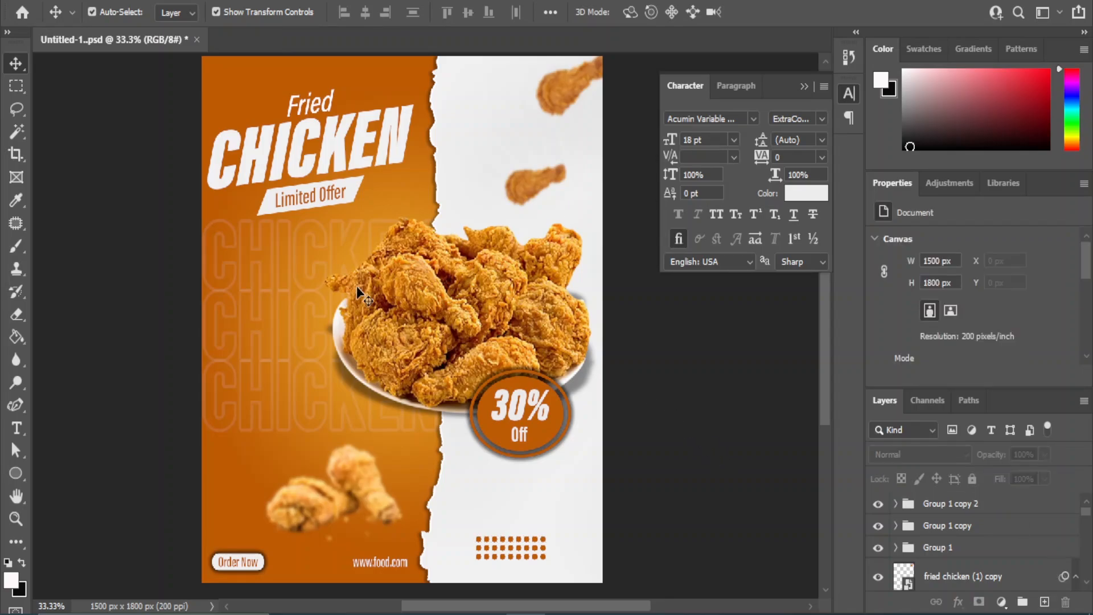
- Draw a triangle about 73 by 63 px above the dot grid and fill it with the light orange sampled from the background
right_click(20, 472)
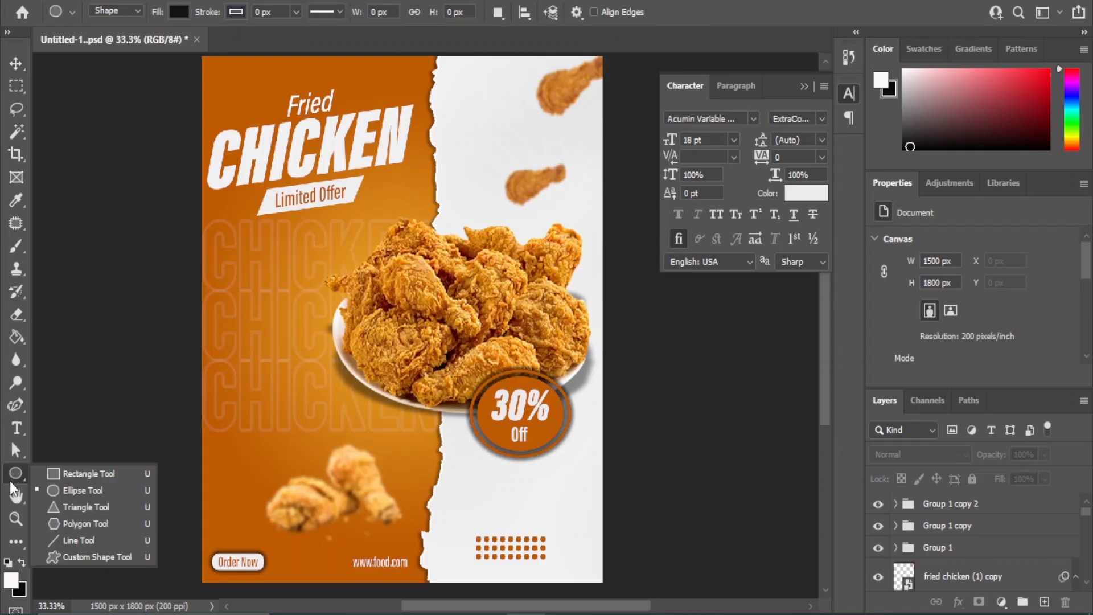
left_click(83, 508)
left_click_drag(504, 495, 519, 507)
scroll(999, 302, "down", 3)
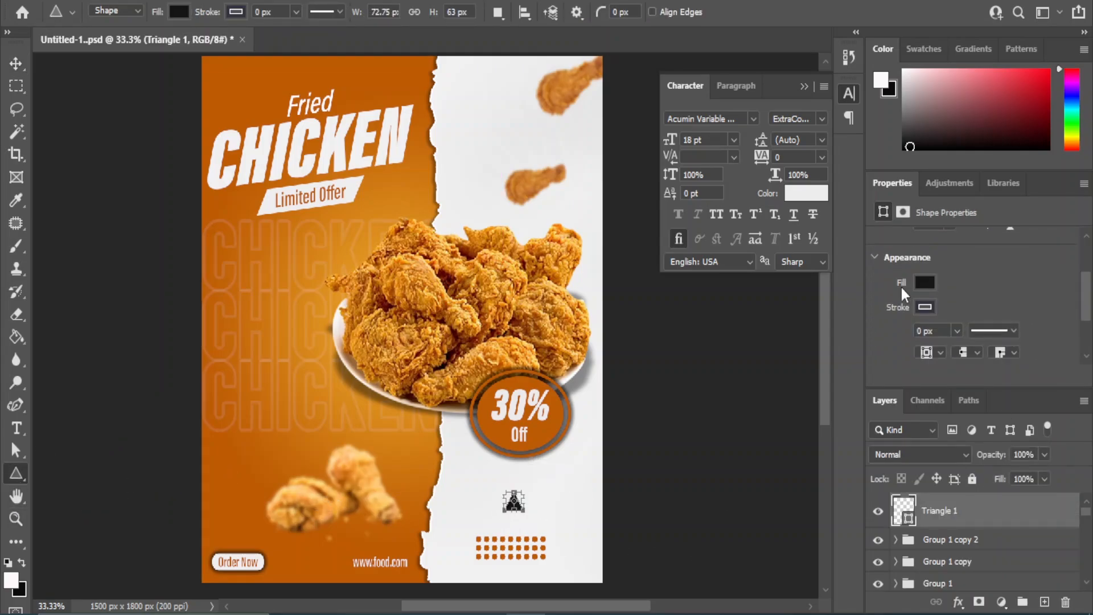
double_click(903, 509)
left_click(399, 206)
left_click(950, 269)
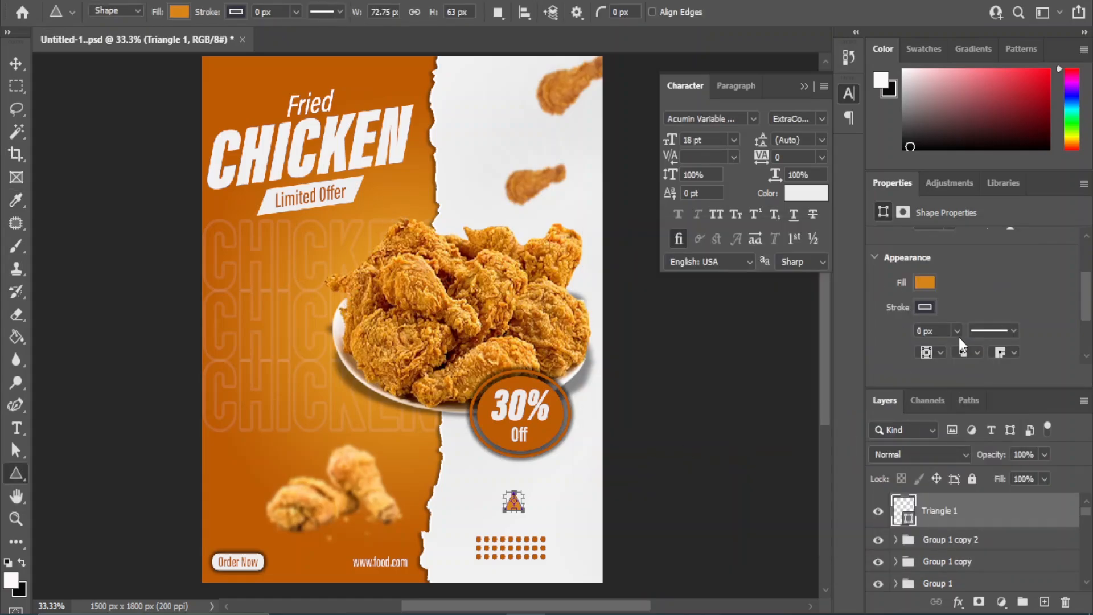
- Set the triangle's corner radius to 17 px and its layer opacity to 78%
scroll(960, 336, "down", 2)
left_click_drag(906, 308, 904, 308)
left_click(15, 60)
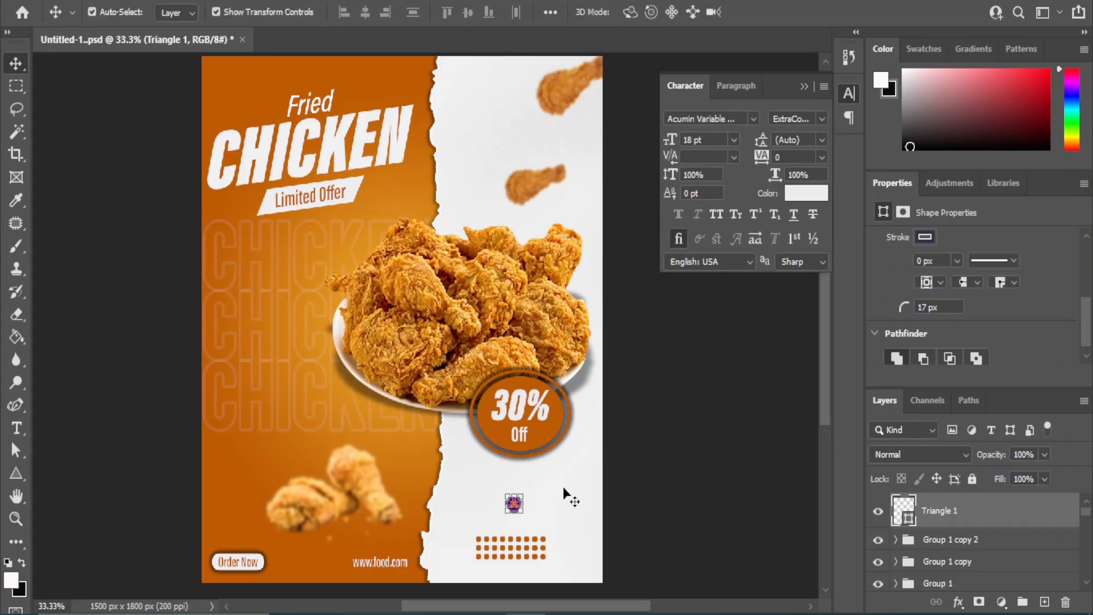
left_click(1045, 454)
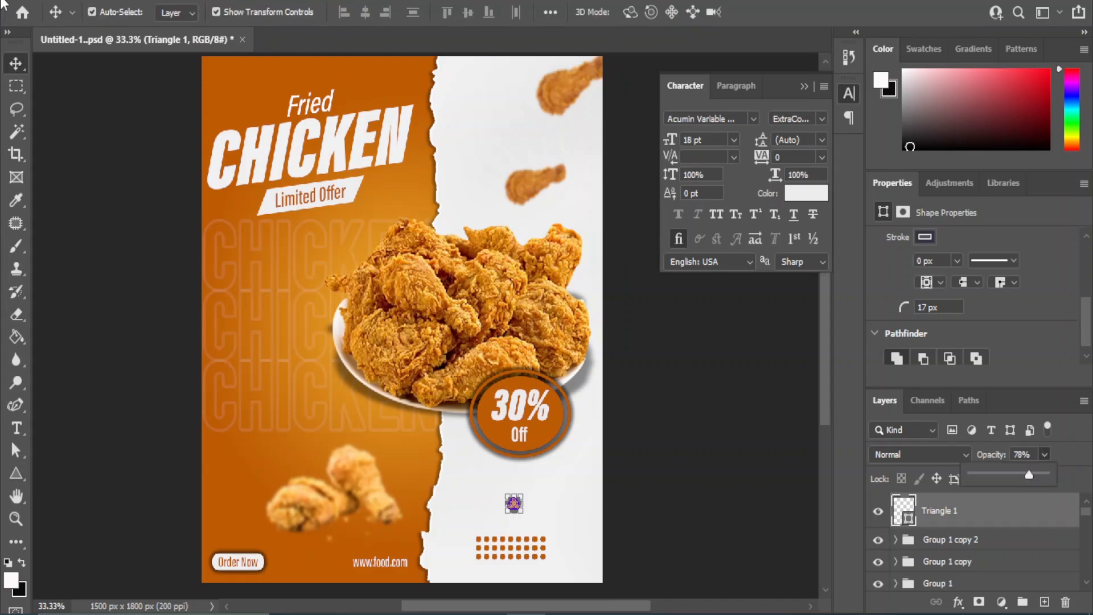
left_click(579, 499)
- Shift the rounded triangle slightly up and right, and place a duplicate beside the dot grid near the torn edge
mouse_move(515, 509)
left_mouse_down()
mouse_move(570, 502)
mouse_move(532, 498)
left_mouse_up()
left_click(663, 490)
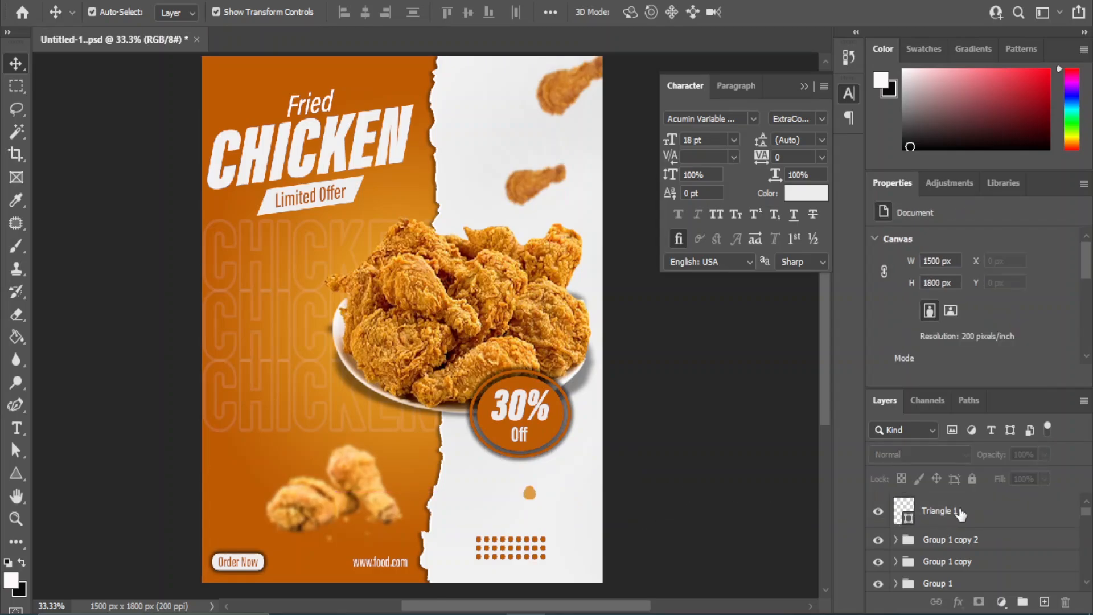
left_click_drag(960, 514, 1044, 601)
left_click(690, 456)
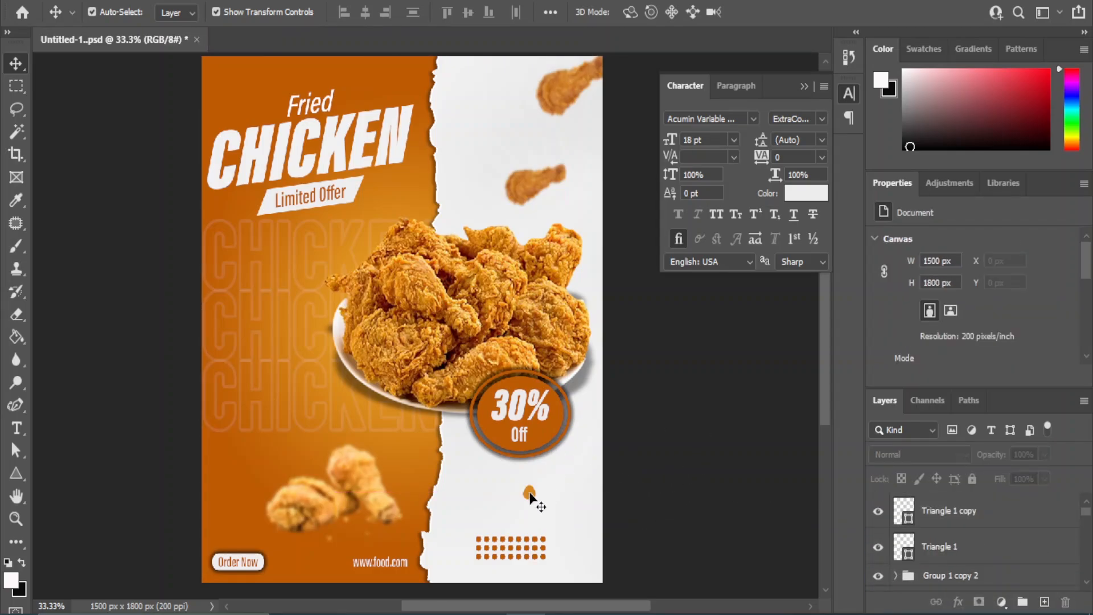
left_click_drag(530, 499, 444, 554)
left_click(672, 497)
- Draw a 219 px circle overlapping the poster's left edge beside the blurred chicken and fill it with orange d58117
right_click(24, 478)
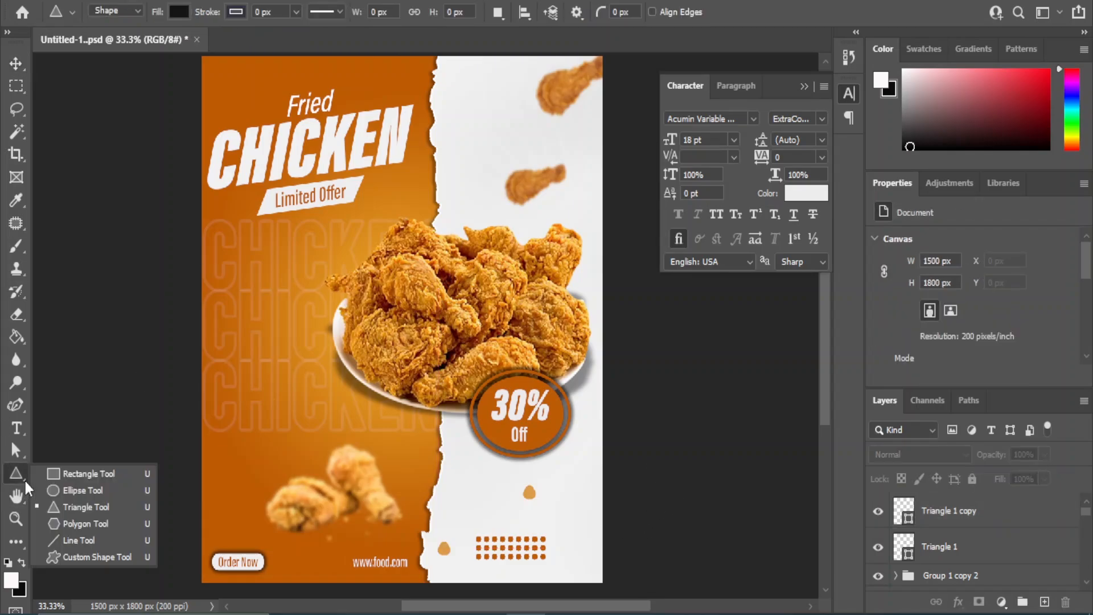
left_click(84, 489)
left_click_drag(189, 447, 246, 509)
key("v")
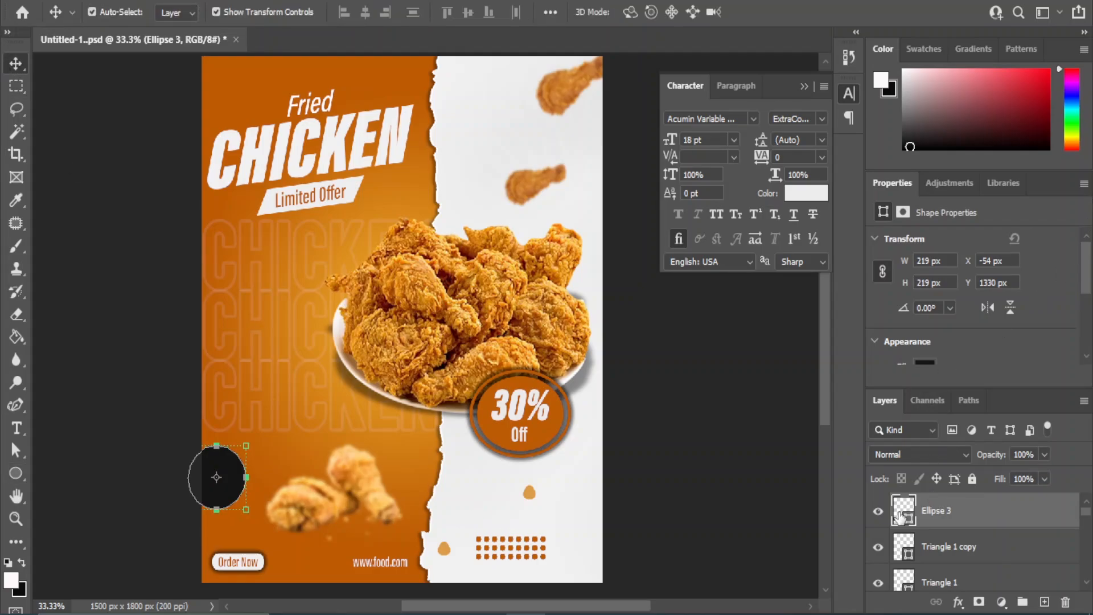
double_click(900, 512)
left_click(414, 200)
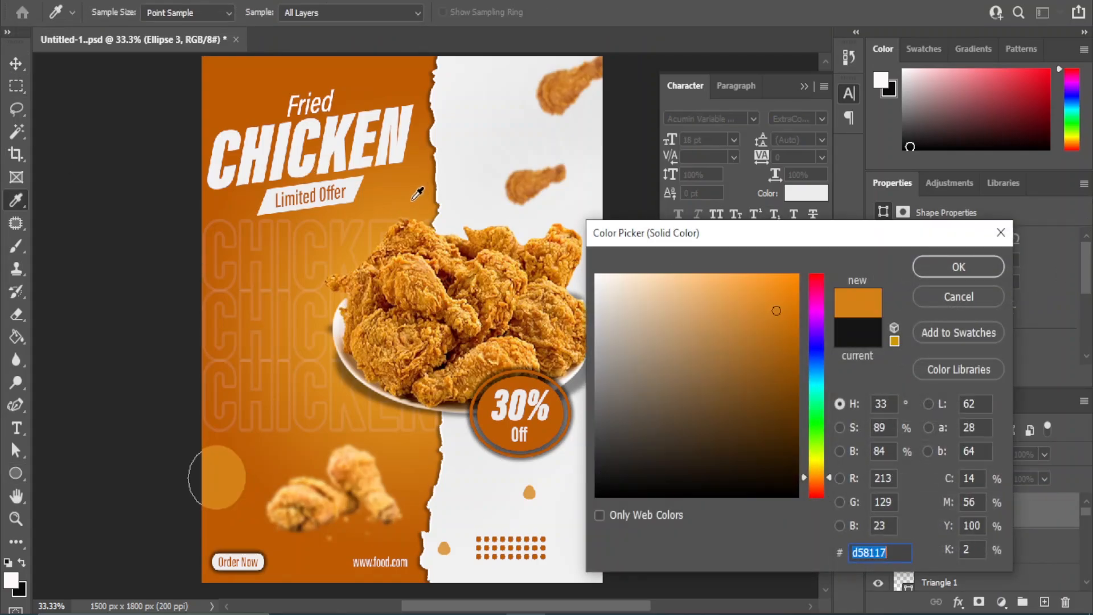
left_click(956, 268)
- Move the orange circle down to about X -69 px, Y 1404 px and set its opacity to 80%
left_click_drag(233, 473, 228, 488)
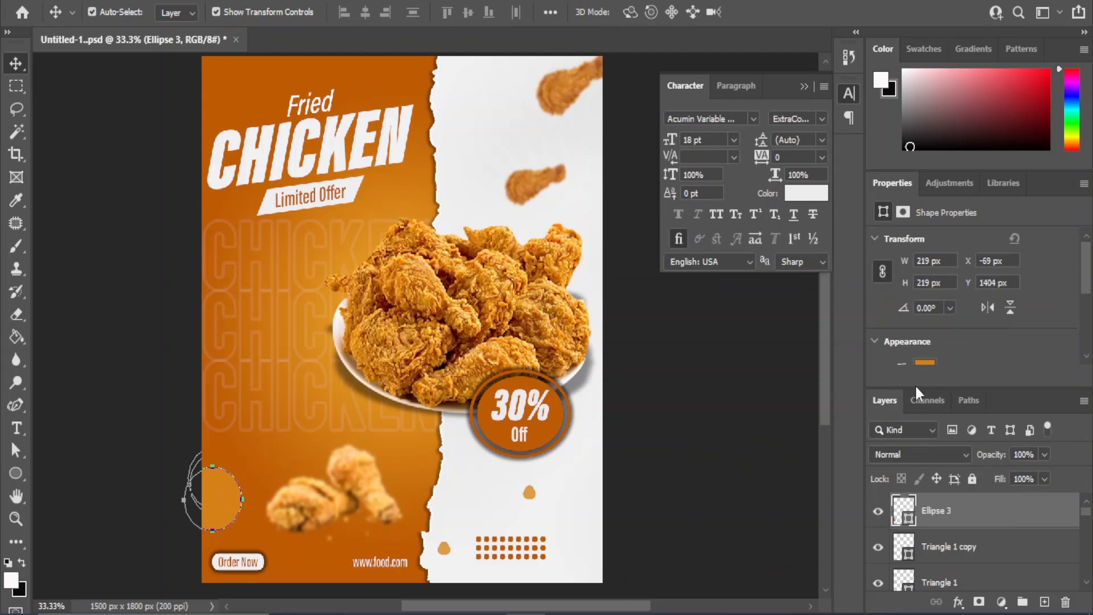
left_click(1045, 454)
left_click_drag(1023, 474, 1022, 474)
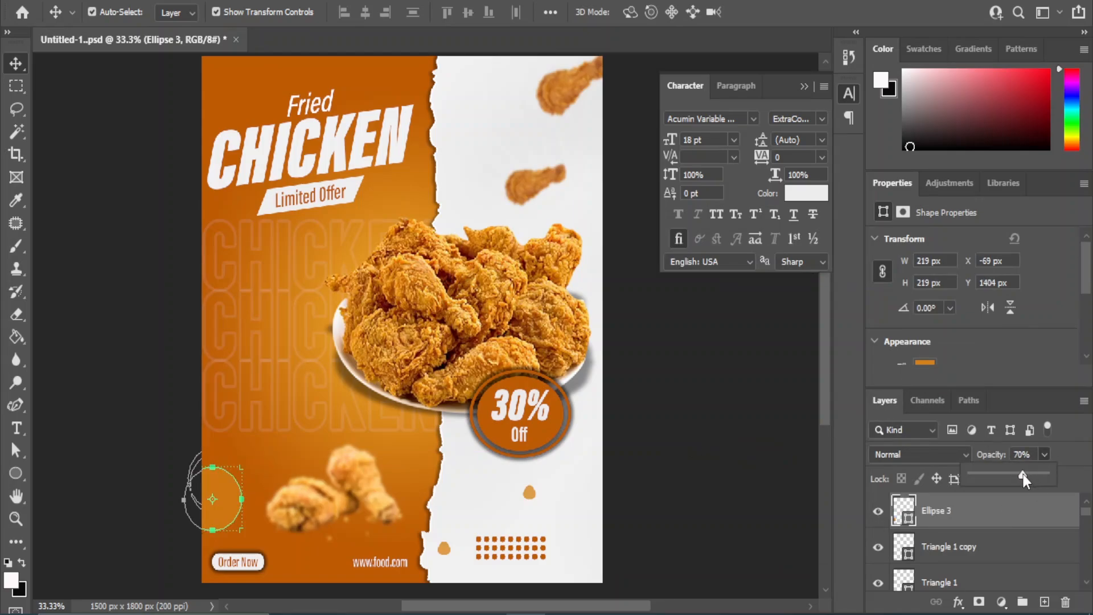
left_click(717, 373)
left_click(680, 420)
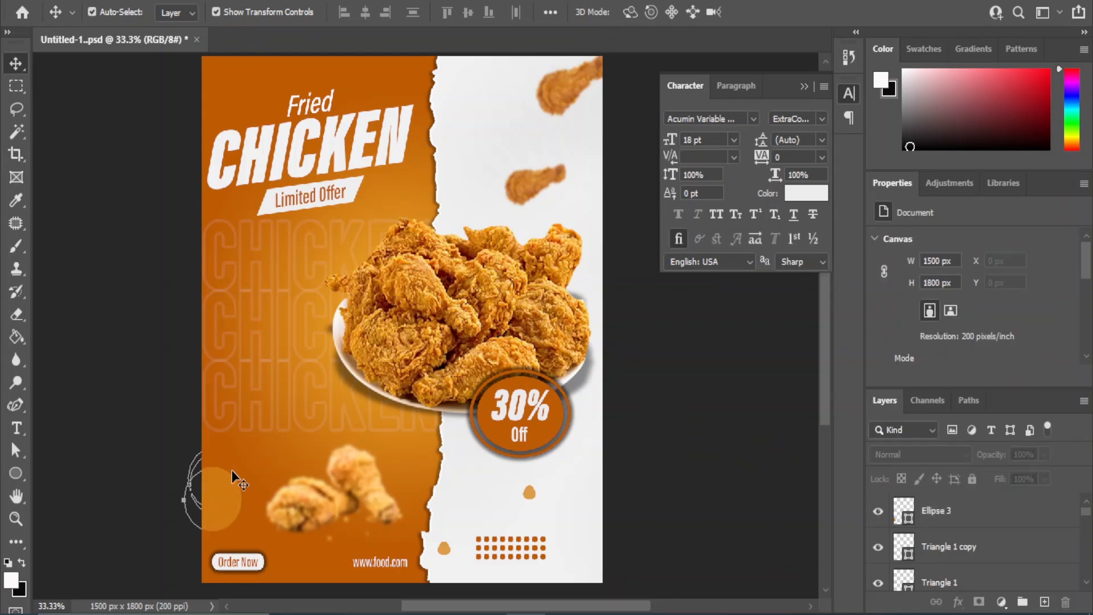
- Duplicate the orange circle and place the copy in the poster's upper-left corner at about X -93 px, Y -33 px
left_click(217, 491)
key("ctrl+j")
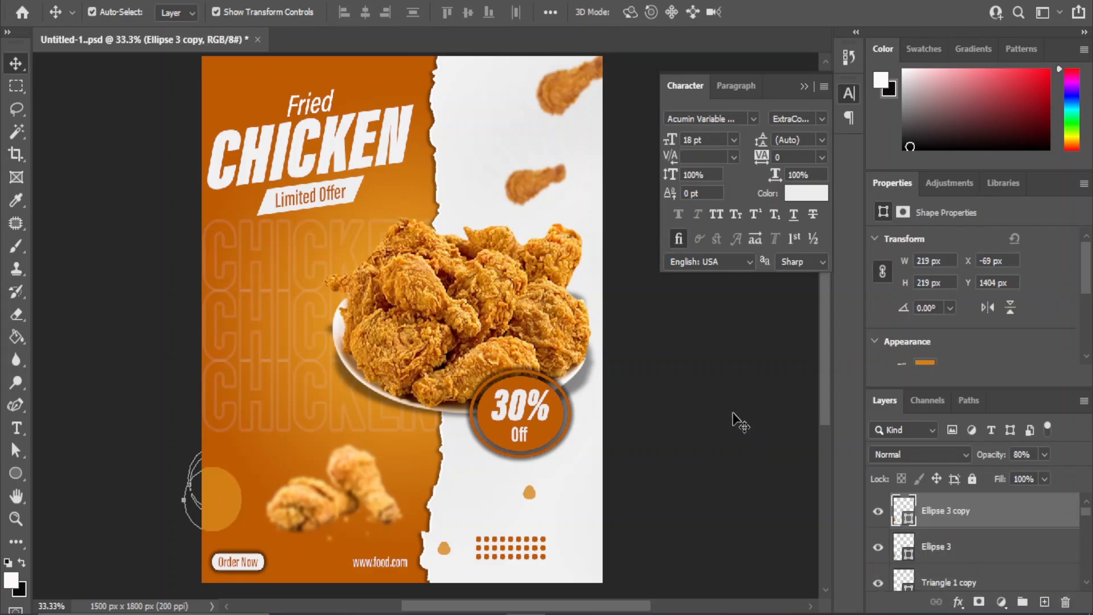
left_click(732, 420)
left_click_drag(220, 501, 213, 81)
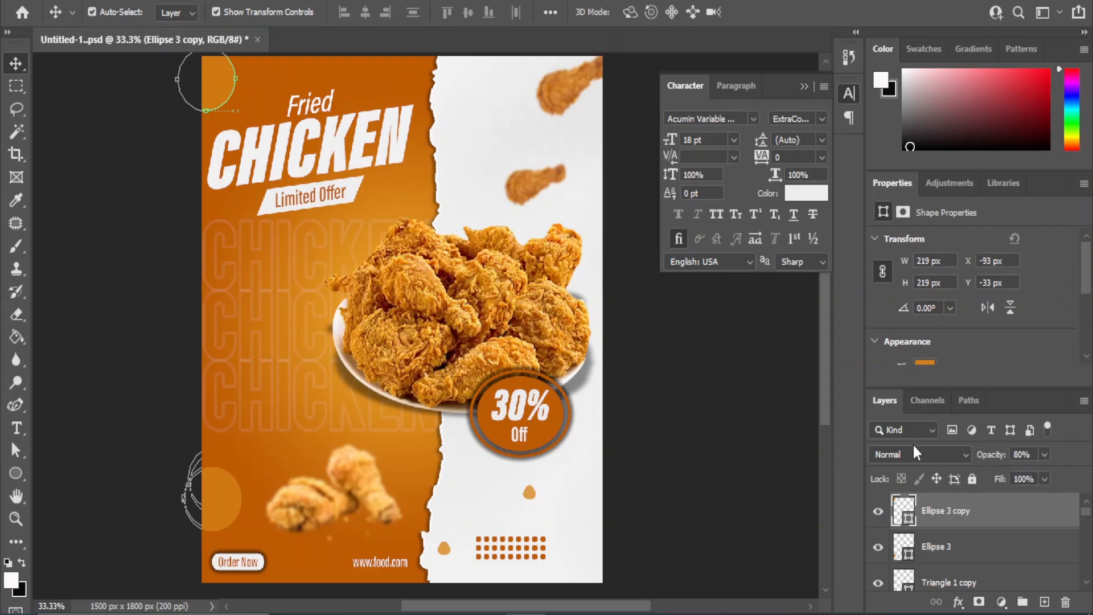
- Duplicate the corner circle onto the poster's right edge at about X 1354 px, Y 1317 px and remove the copy's fill
key("ctrl+j")
left_click_drag(215, 81, 606, 486)
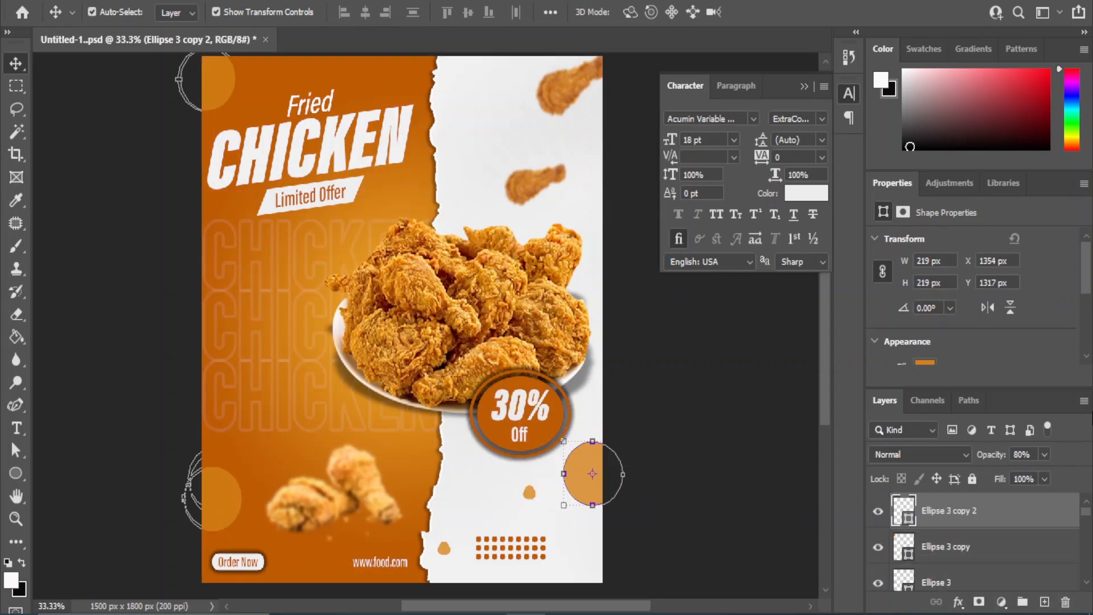
scroll(968, 313, "down", 3)
left_click(923, 311)
left_click(880, 345)
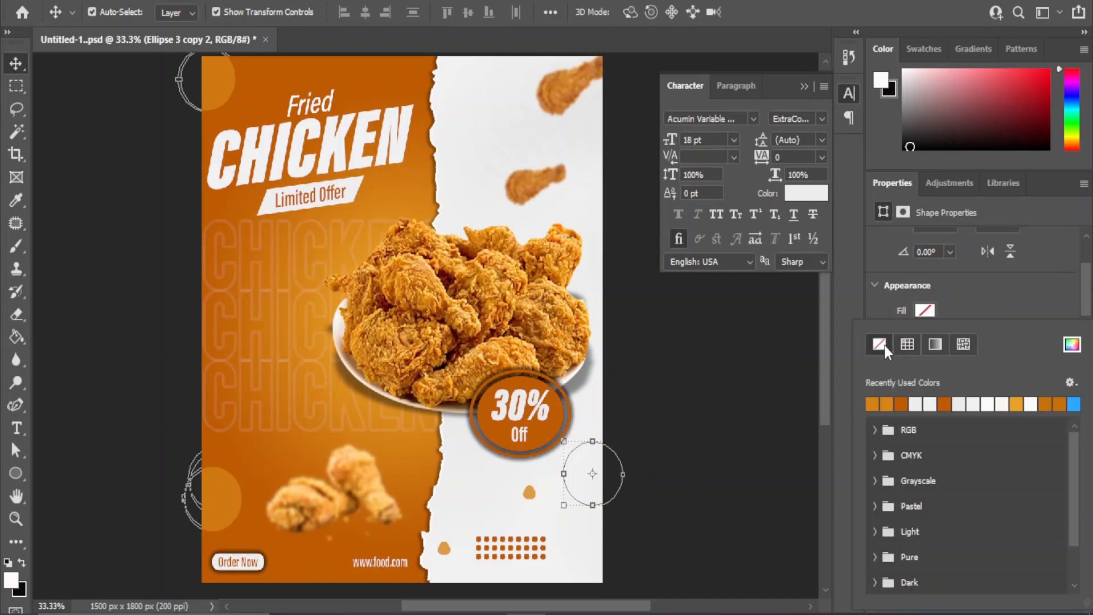
- Give the unfilled circle at the poster's right edge an orange stroke about 8.89 px wide
scroll(998, 299, "down", 1)
scroll(999, 299, "down", 1)
left_click(932, 292)
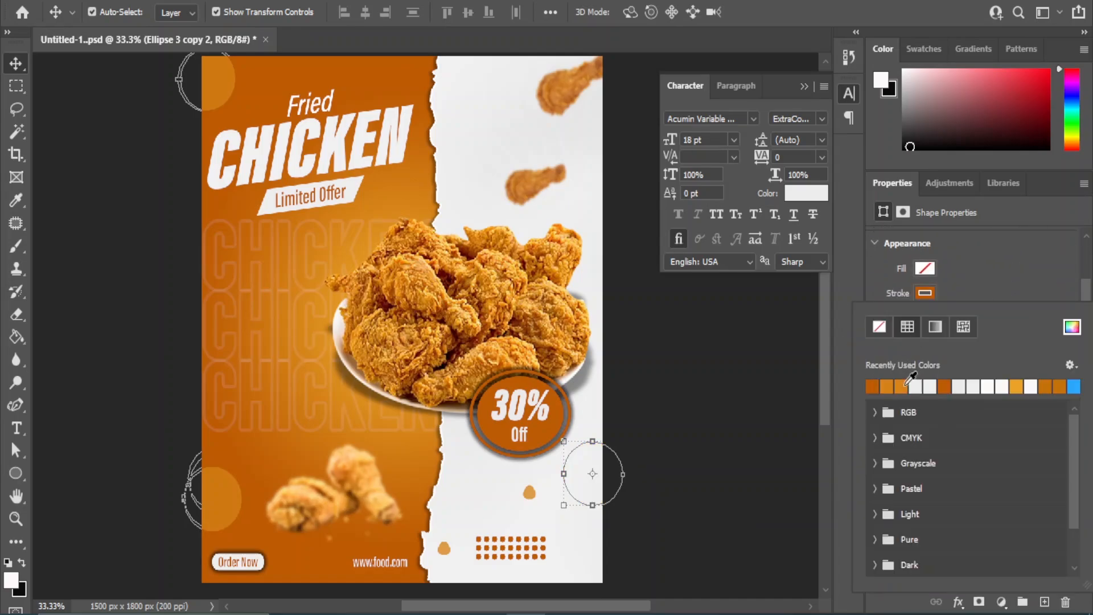
left_click(905, 385)
scroll(980, 285, "down", 2)
left_click(957, 274)
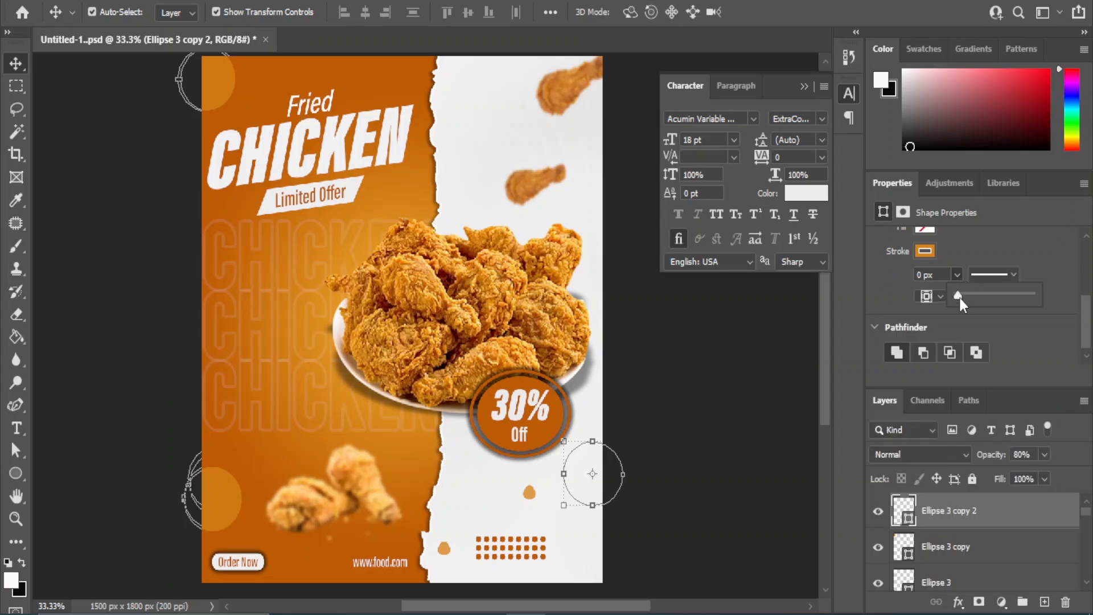
left_click_drag(959, 296, 973, 295)
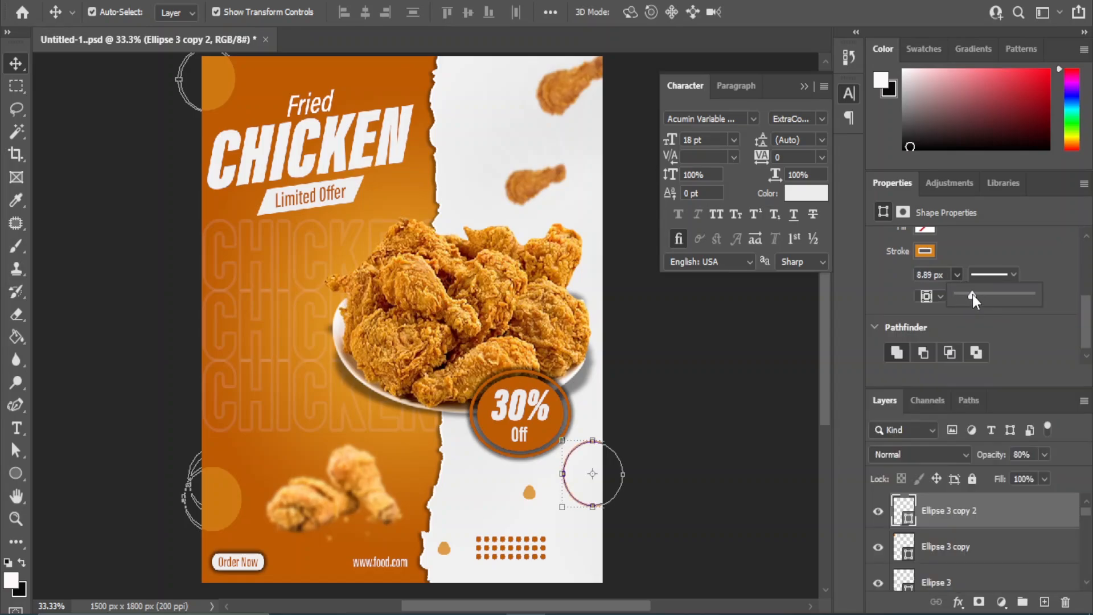
left_click(703, 404)
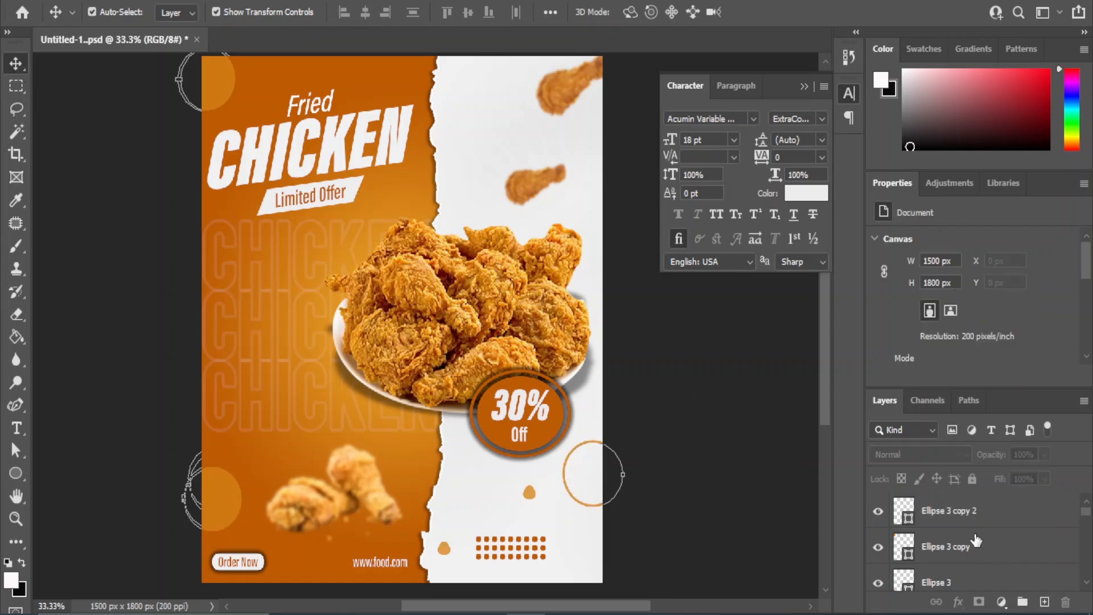
- Move the orange ring straight down along the poster's right edge to about Y 1407 px
left_click(956, 515)
key("shift+Down")
key("shift+Down")
key("shift+Down")
key("shift+Down")
key("shift+Down")
key("shift+Down")
key("shift+Down")
key("shift+Down")
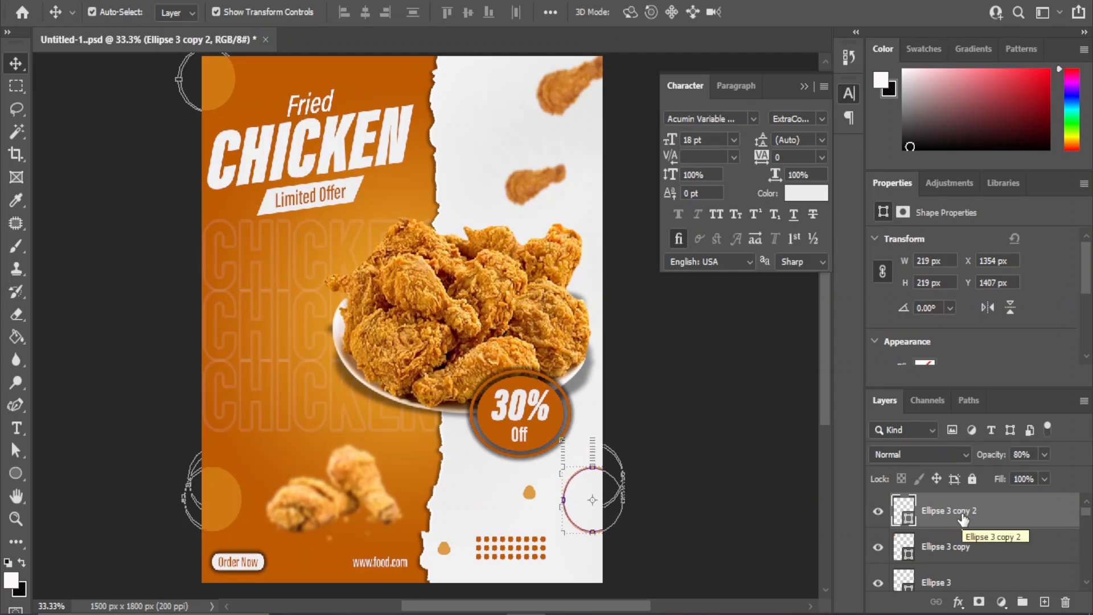
- Duplicate the orange ring, shift the copy right to about X 1384 px and scale it down to about 198 px
left_click_drag(962, 517, 1043, 602)
key("shift+Right")
key("shift+Right")
key("shift+Right")
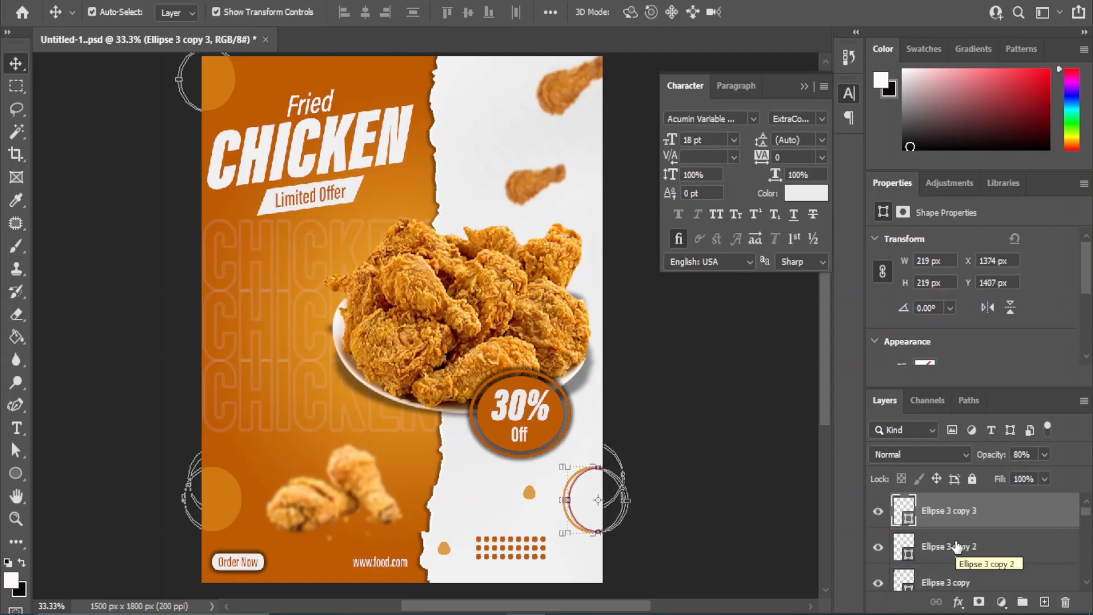
key("ctrl+t")
left_click_drag(571, 532, 575, 529)
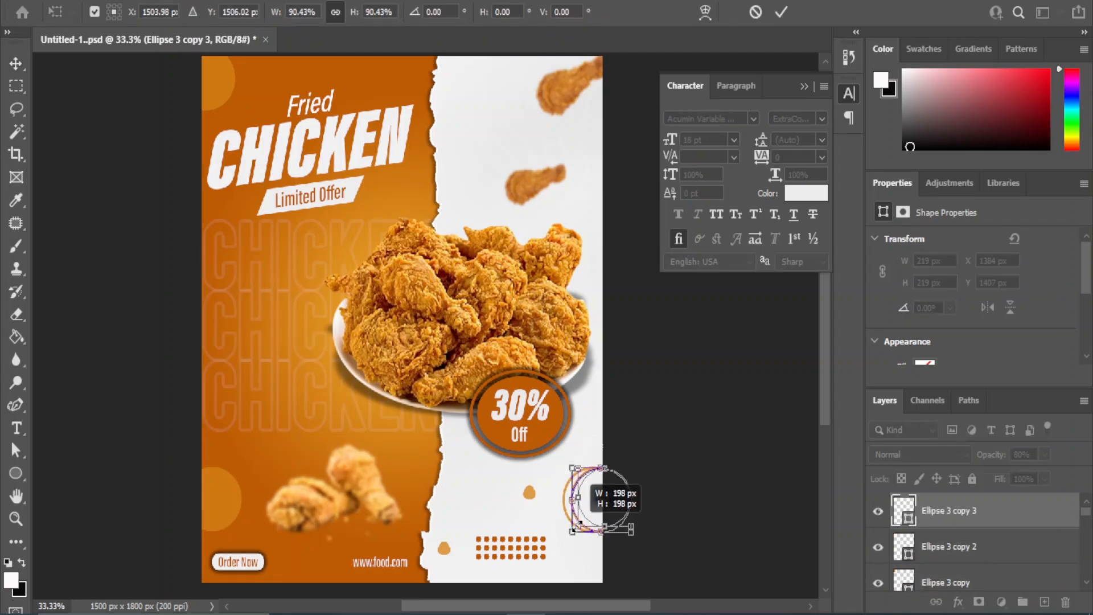
key("Return")
- Align the two orange rings on their common centre and shift them slightly farther past the poster's right edge
left_click(977, 563, "ctrl")
left_click(359, 13)
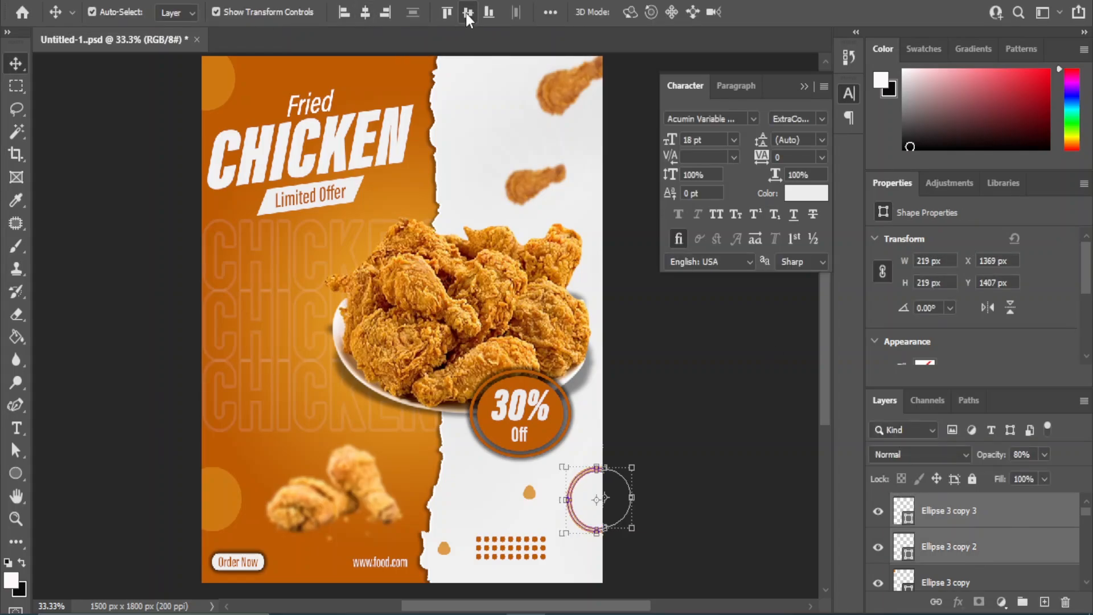
left_click(647, 397)
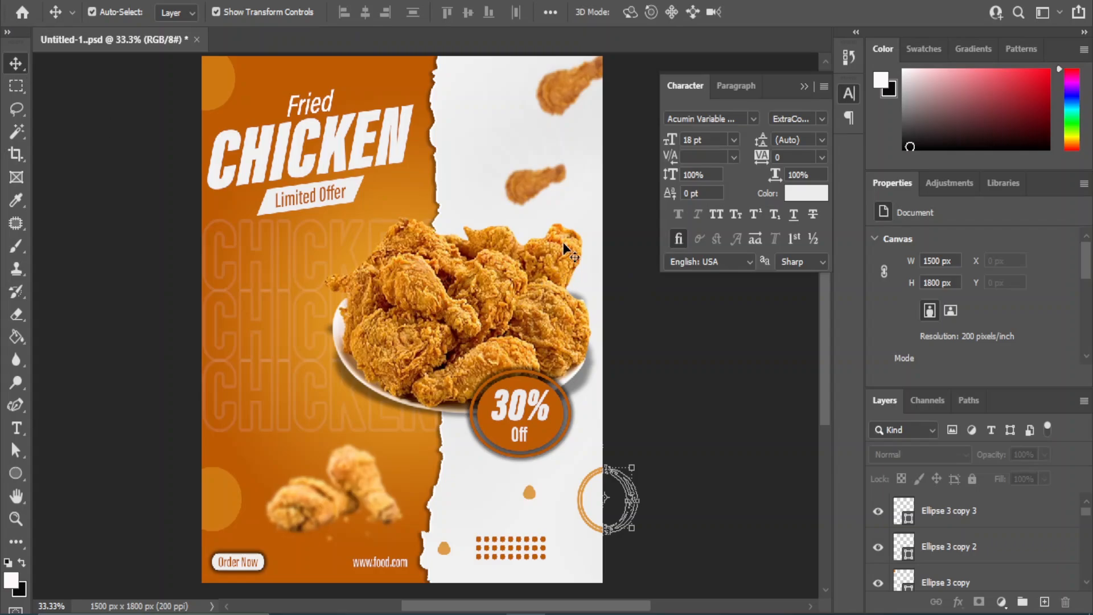
left_click(546, 189)
left_click(758, 385)
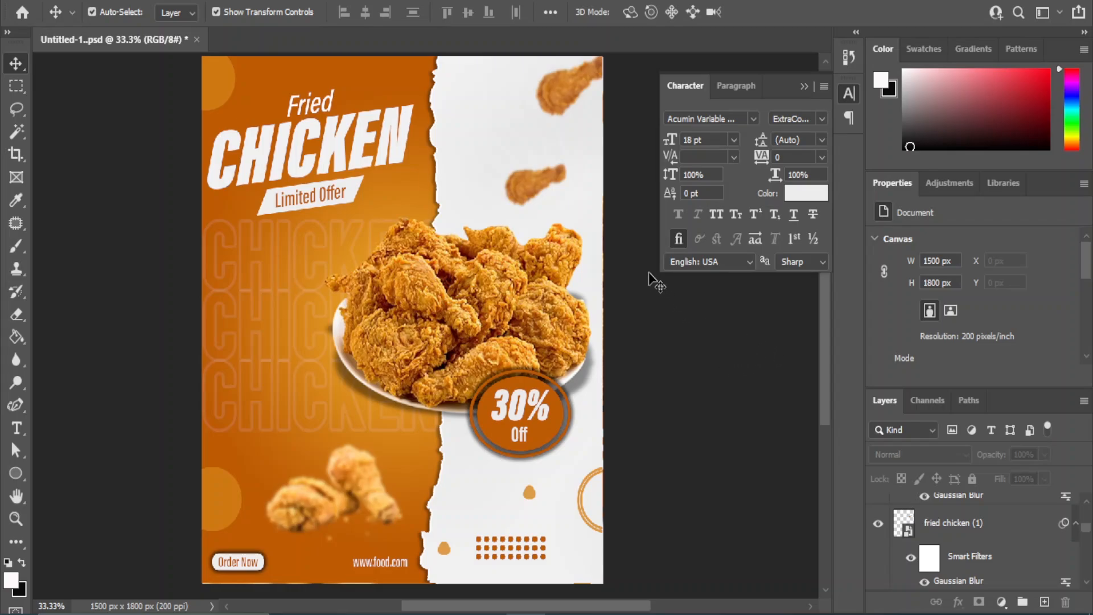
left_click_drag(499, 171, 499, 176)
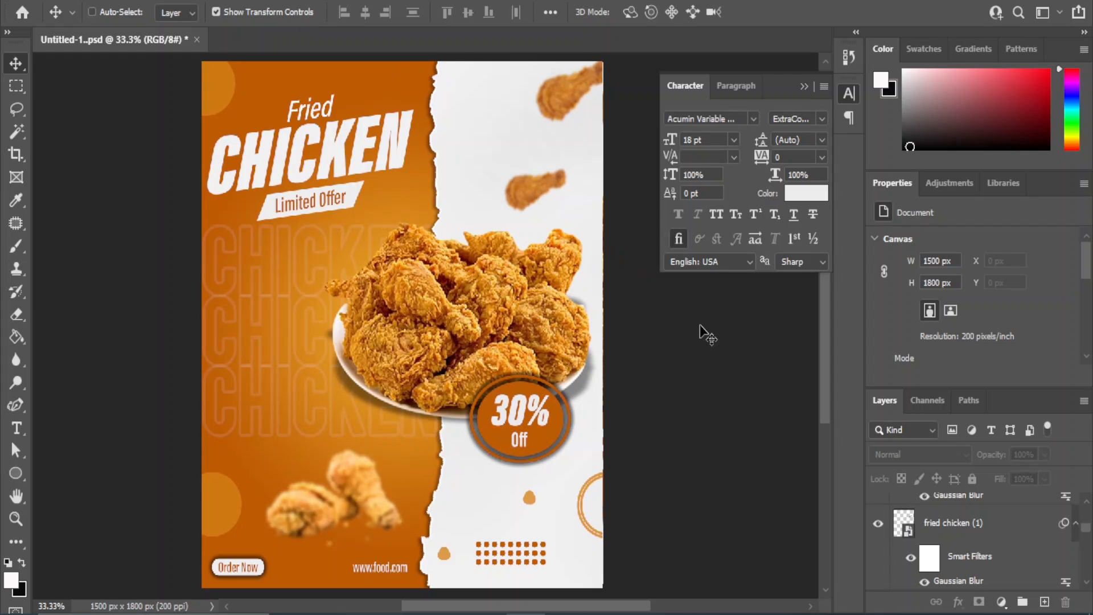
key("ctrl+plus")
key("ctrl+minus")
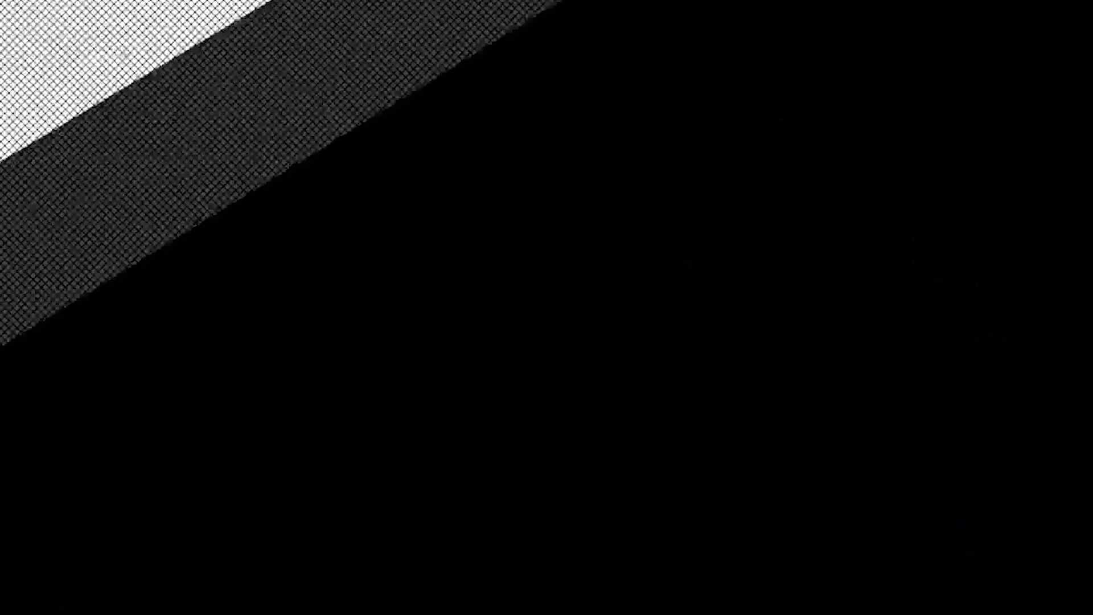